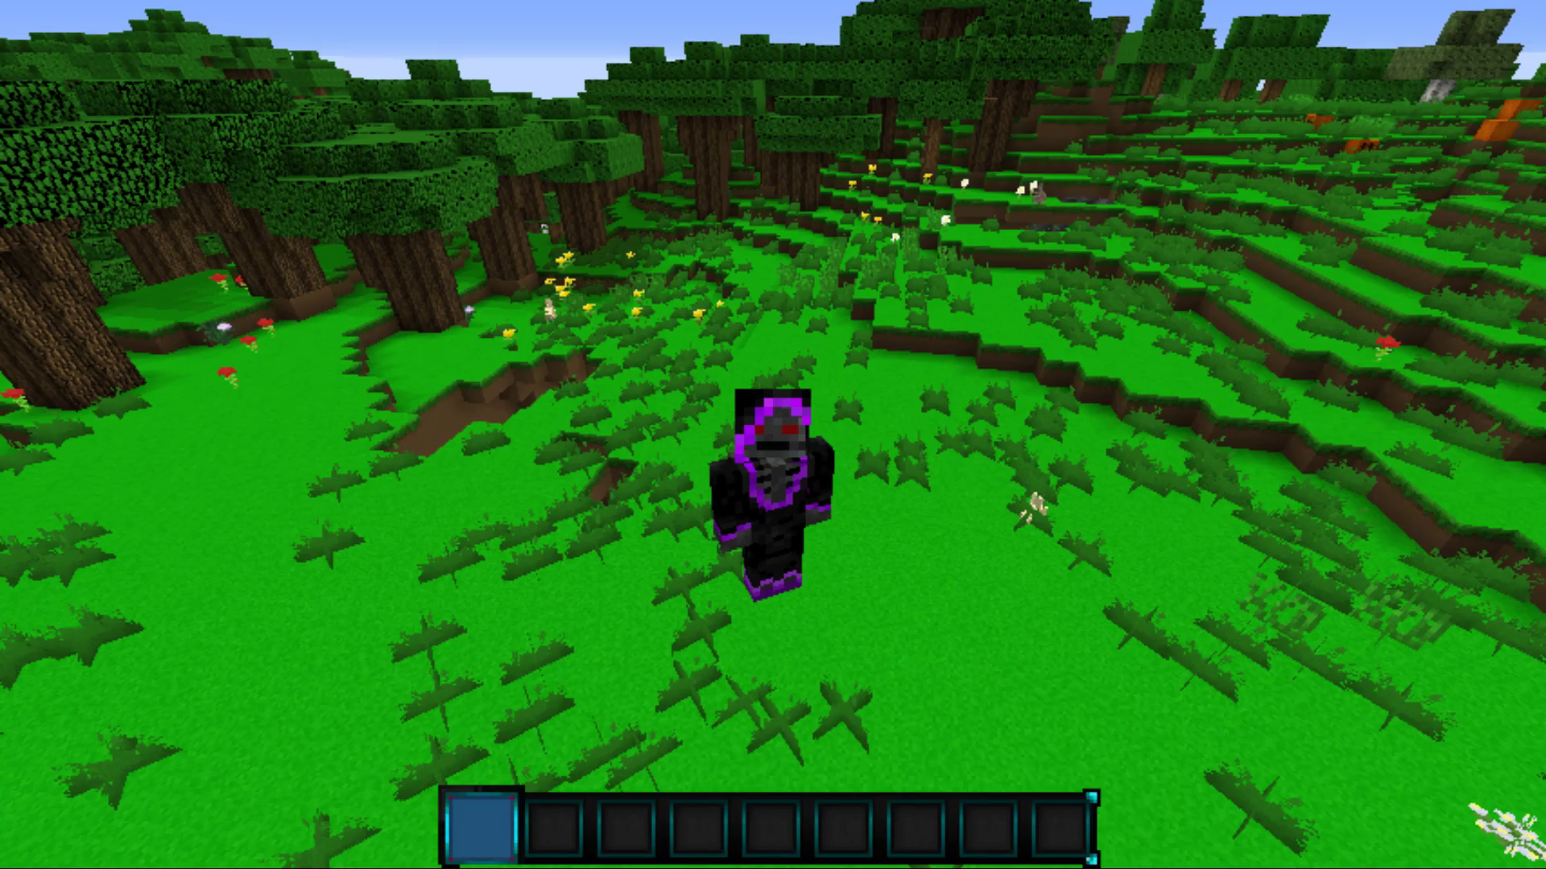
mouse_move(773, 435)
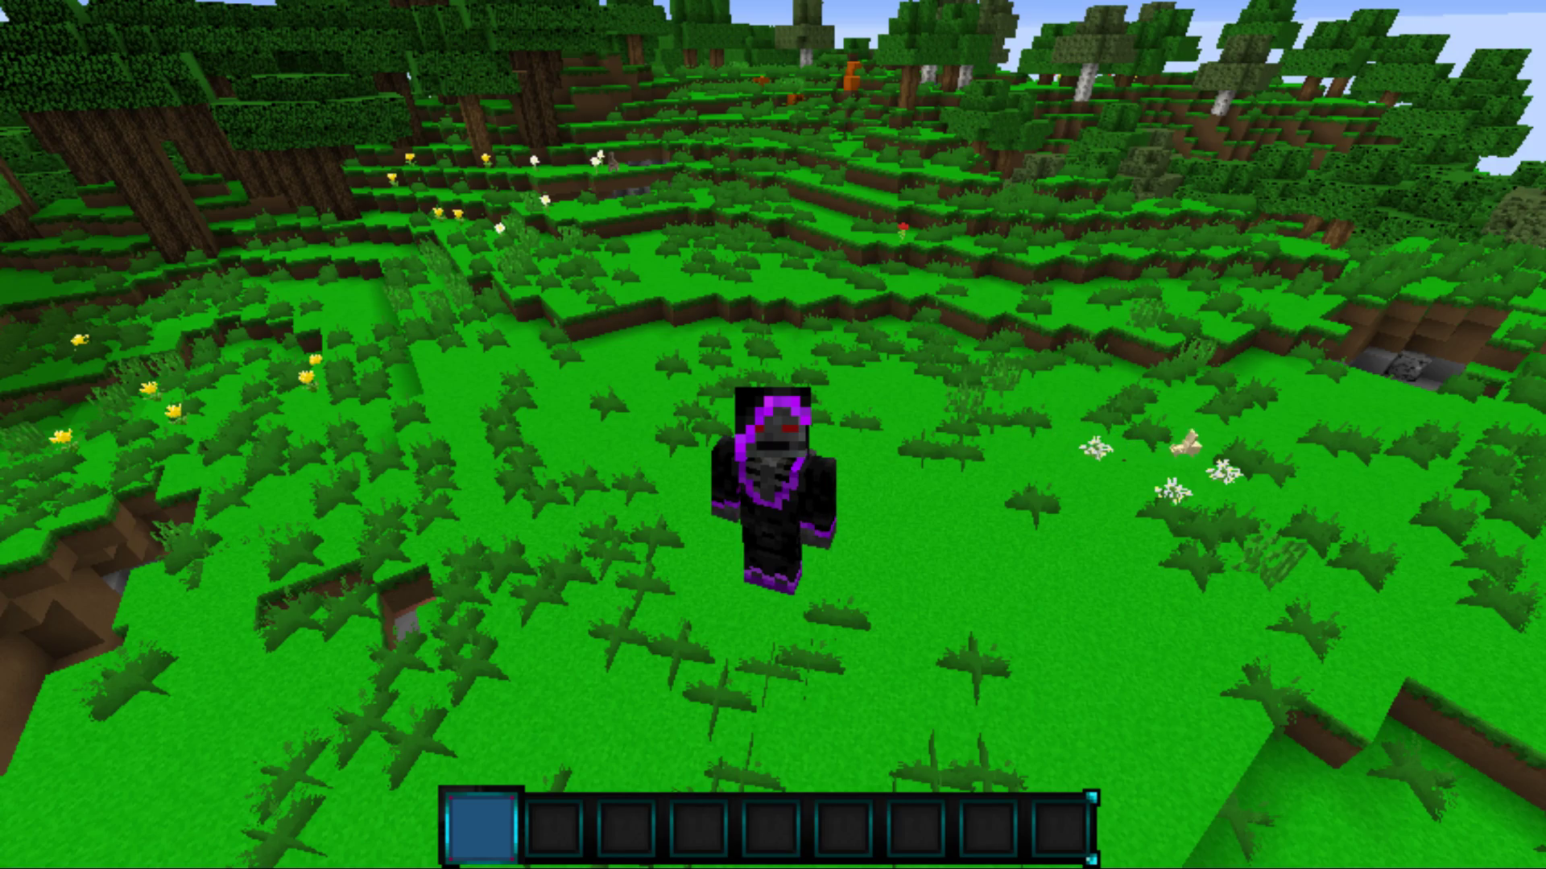
key(w)
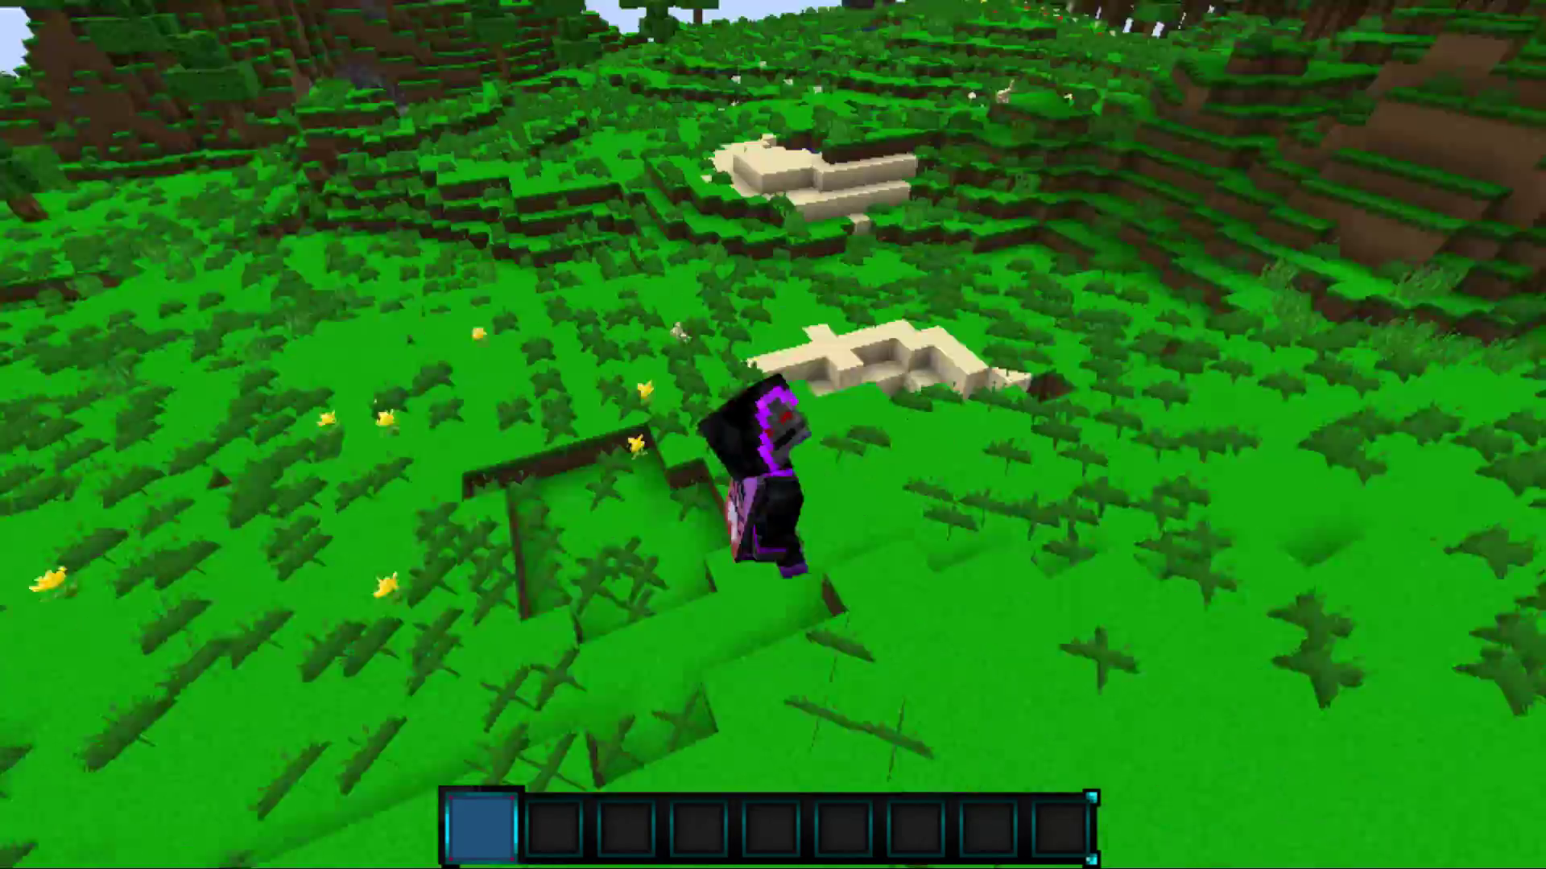
key(w)
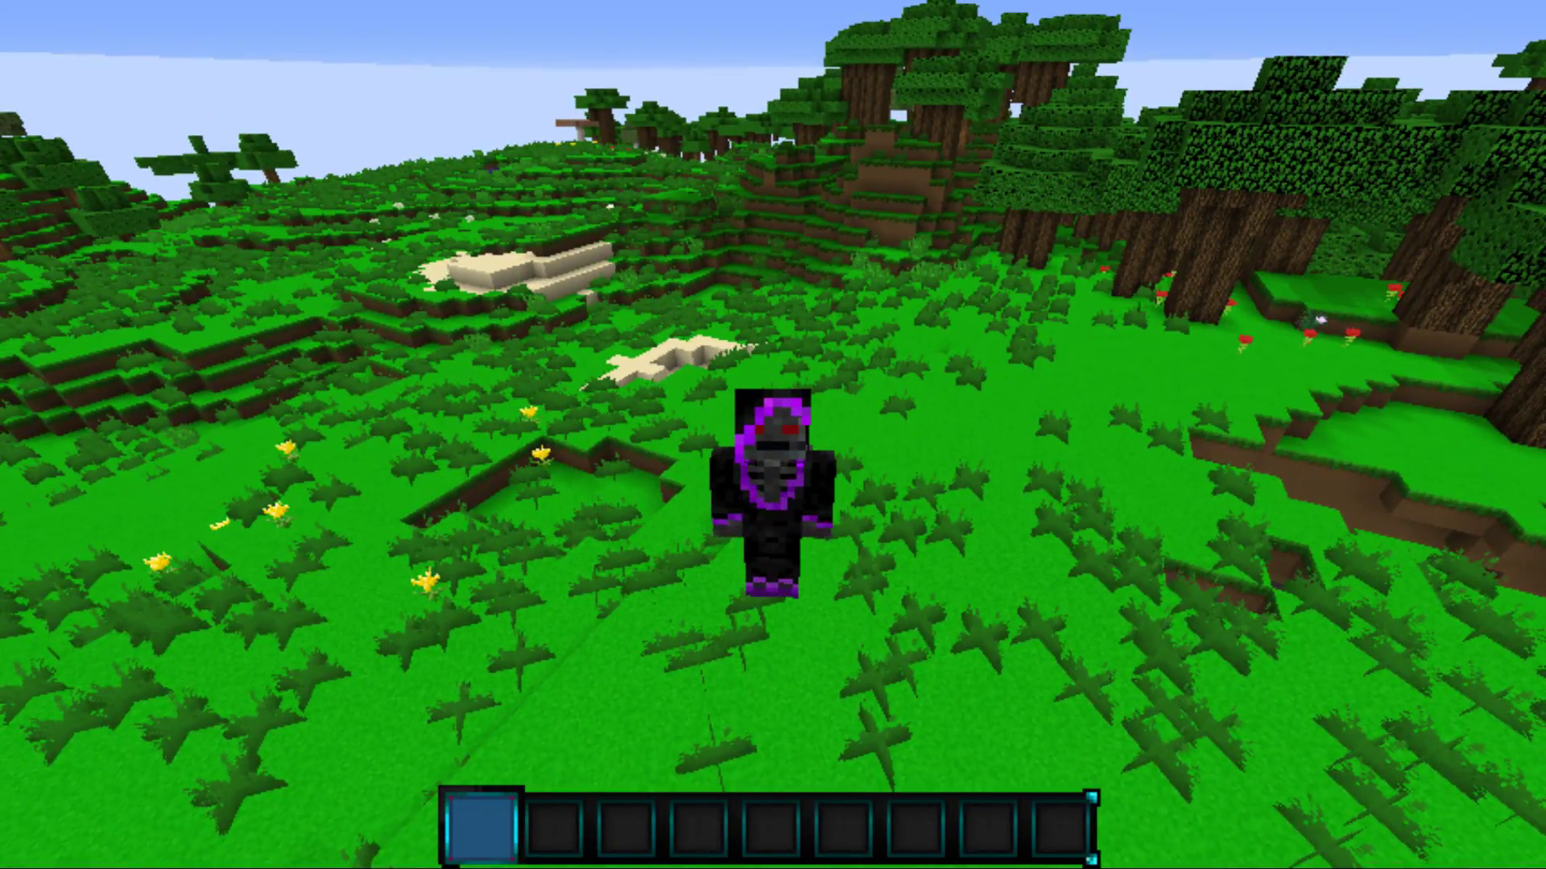
key(w)
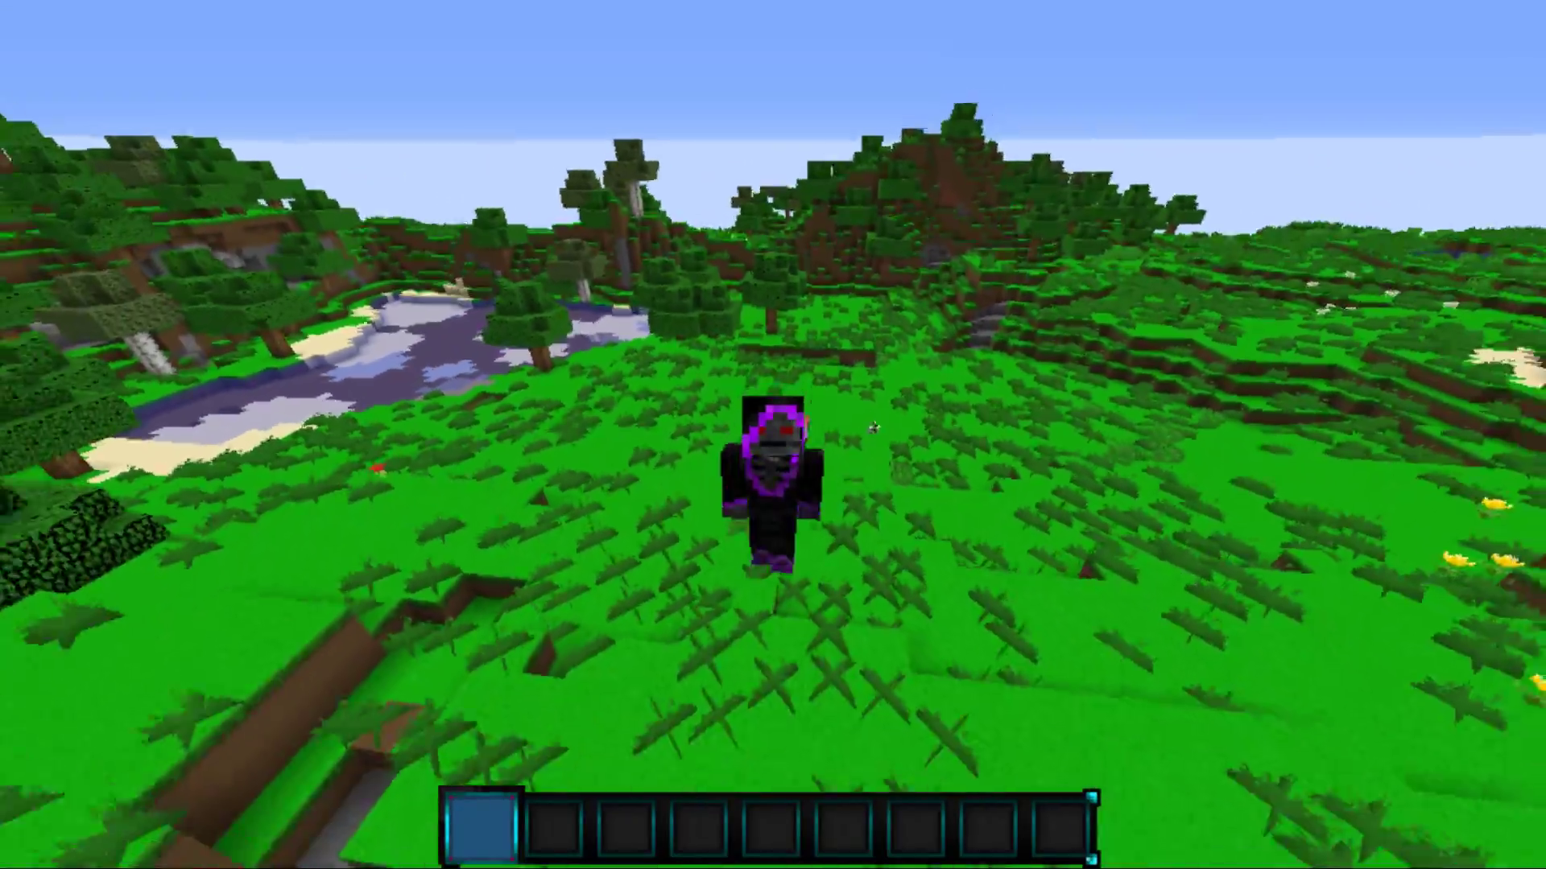
key(w)
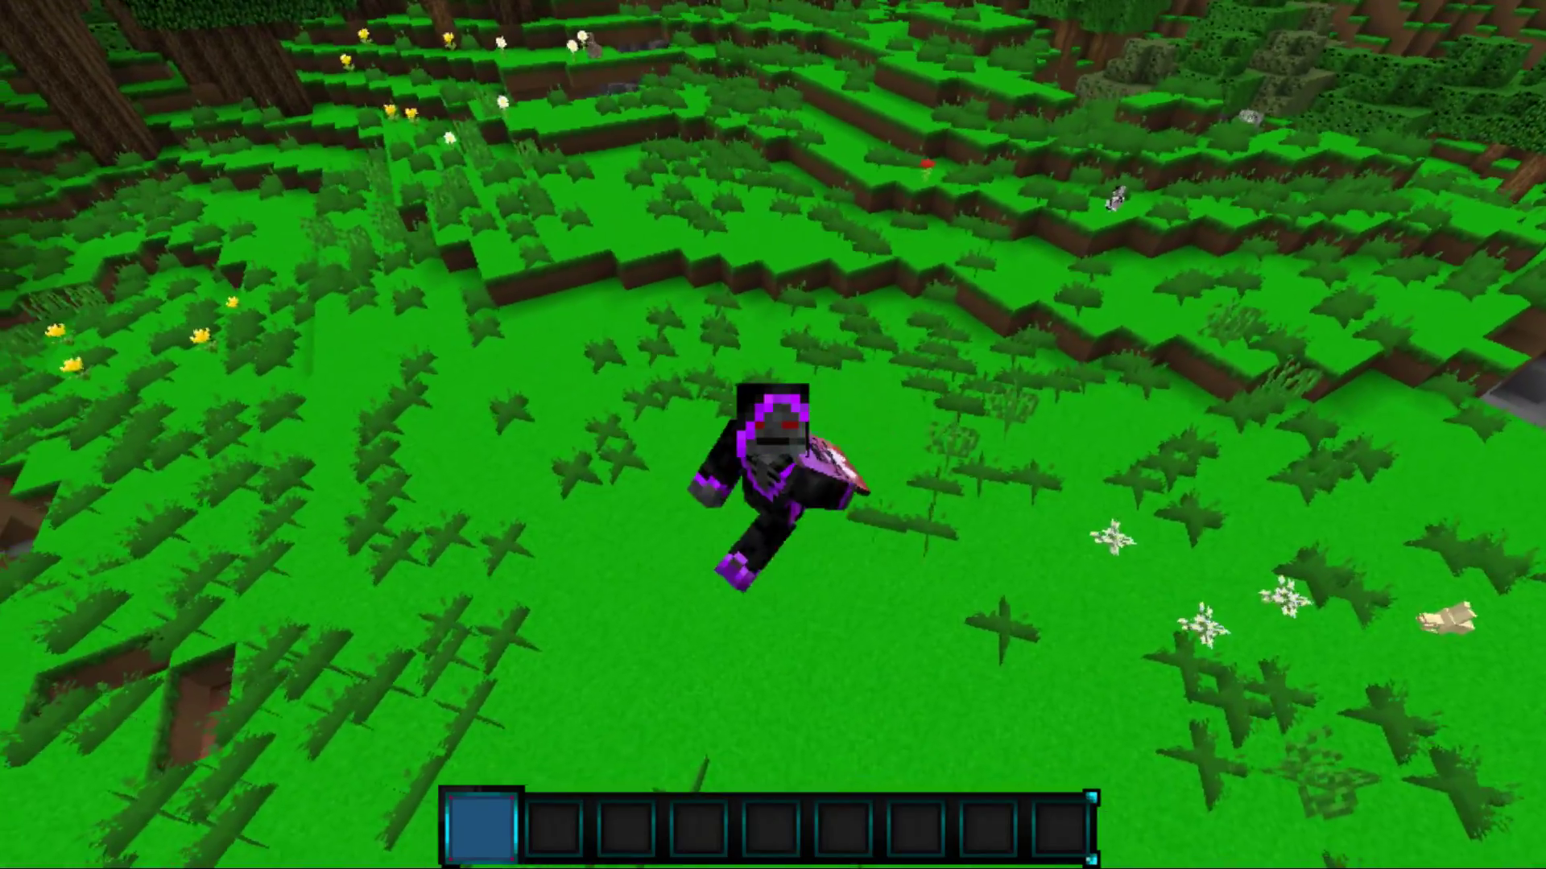
key(w)
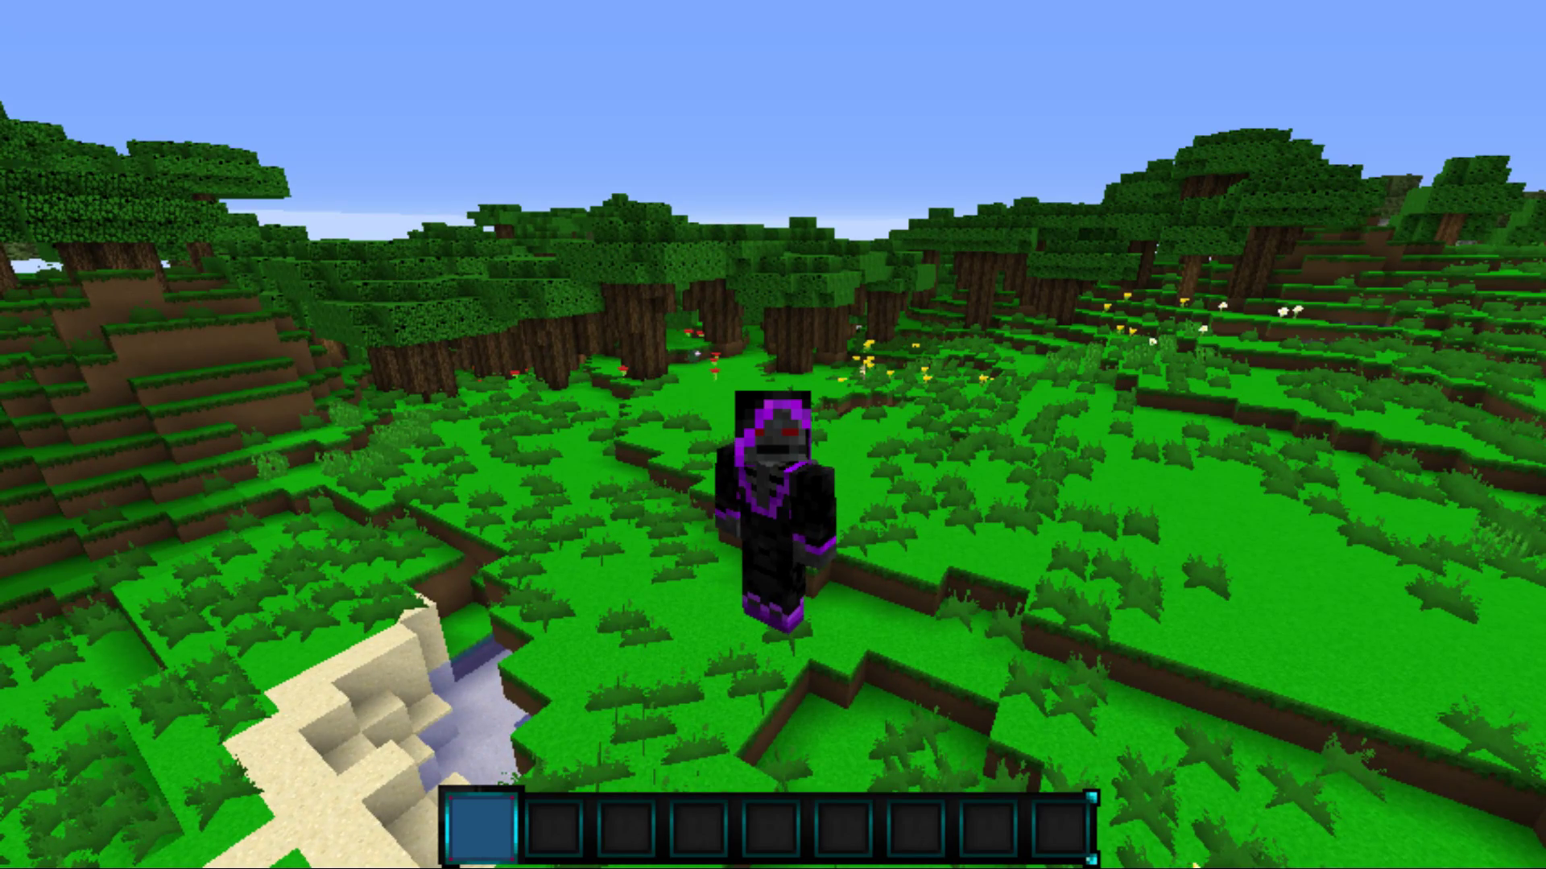
key(w)
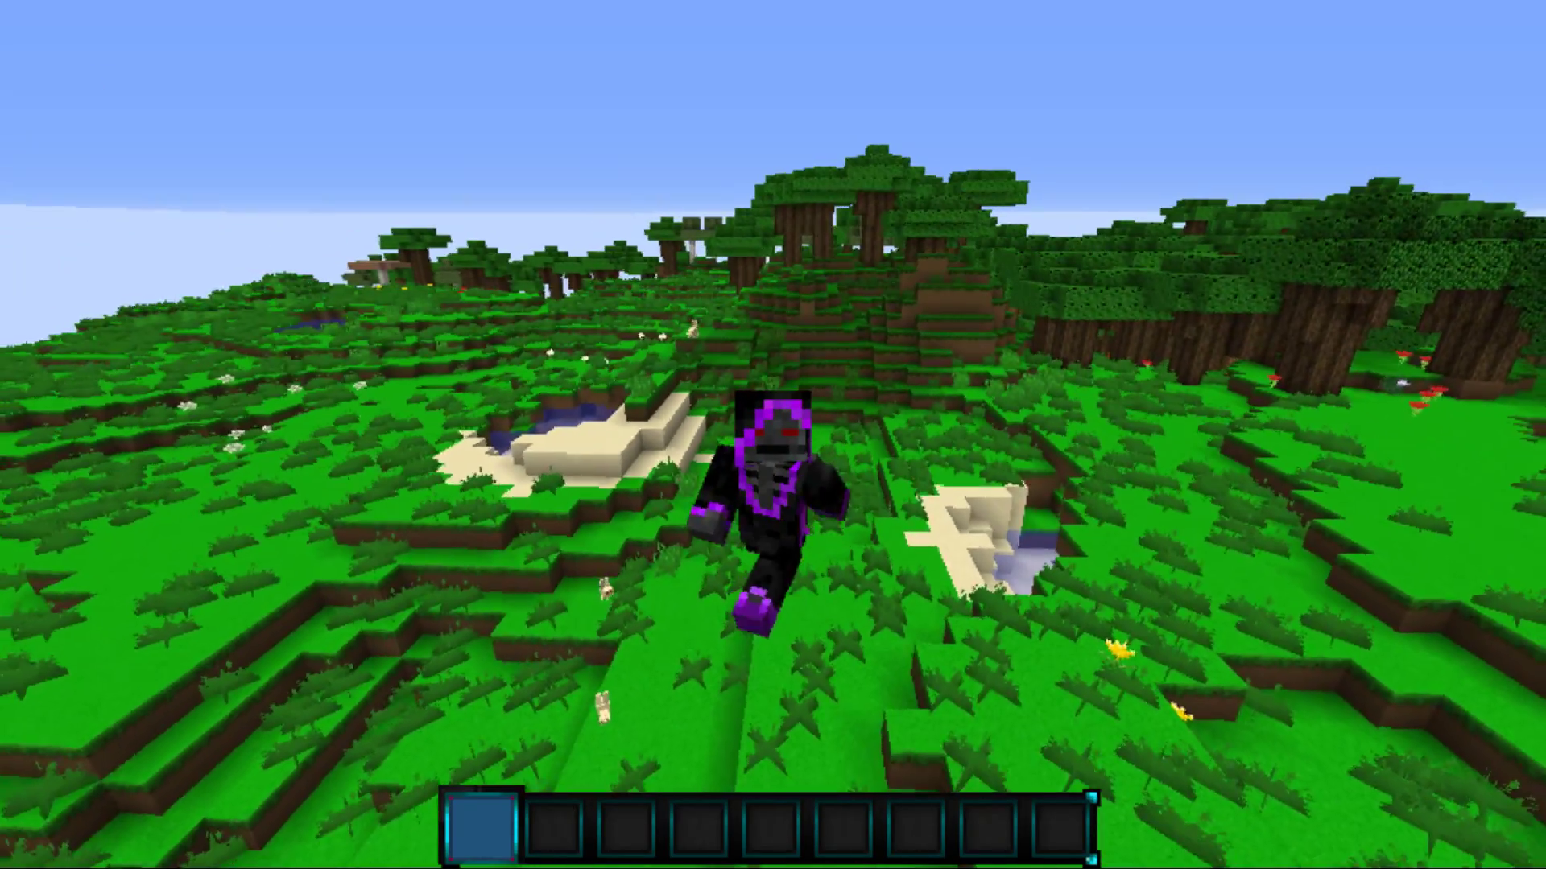
key(w)
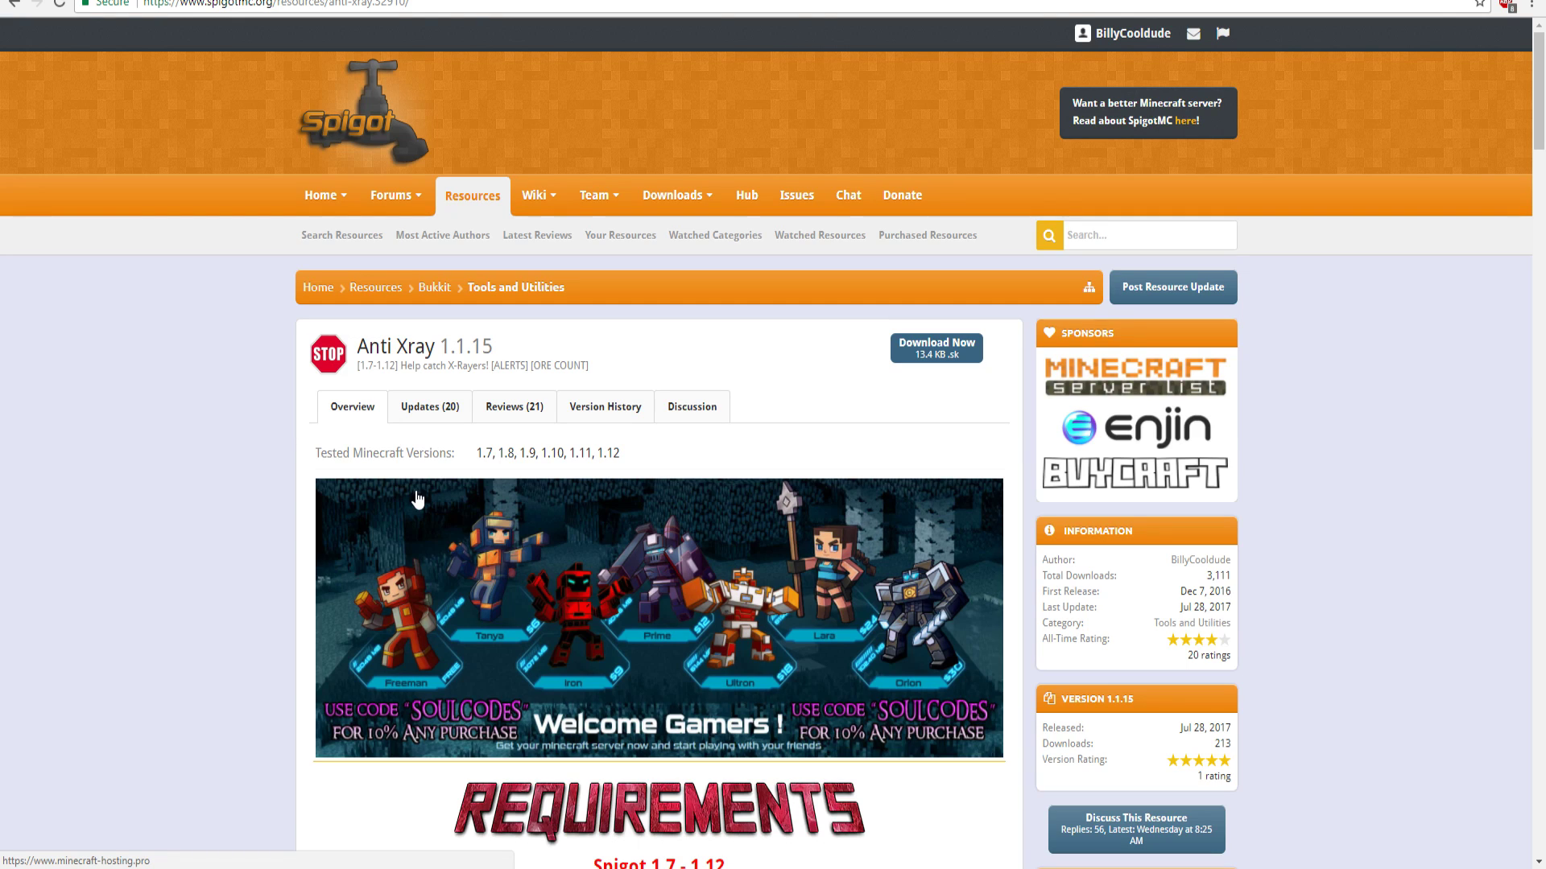
Download the Anti Xray 1.1.15 script from its SpigotMC resource page
drag(462, 5, 138, 5)
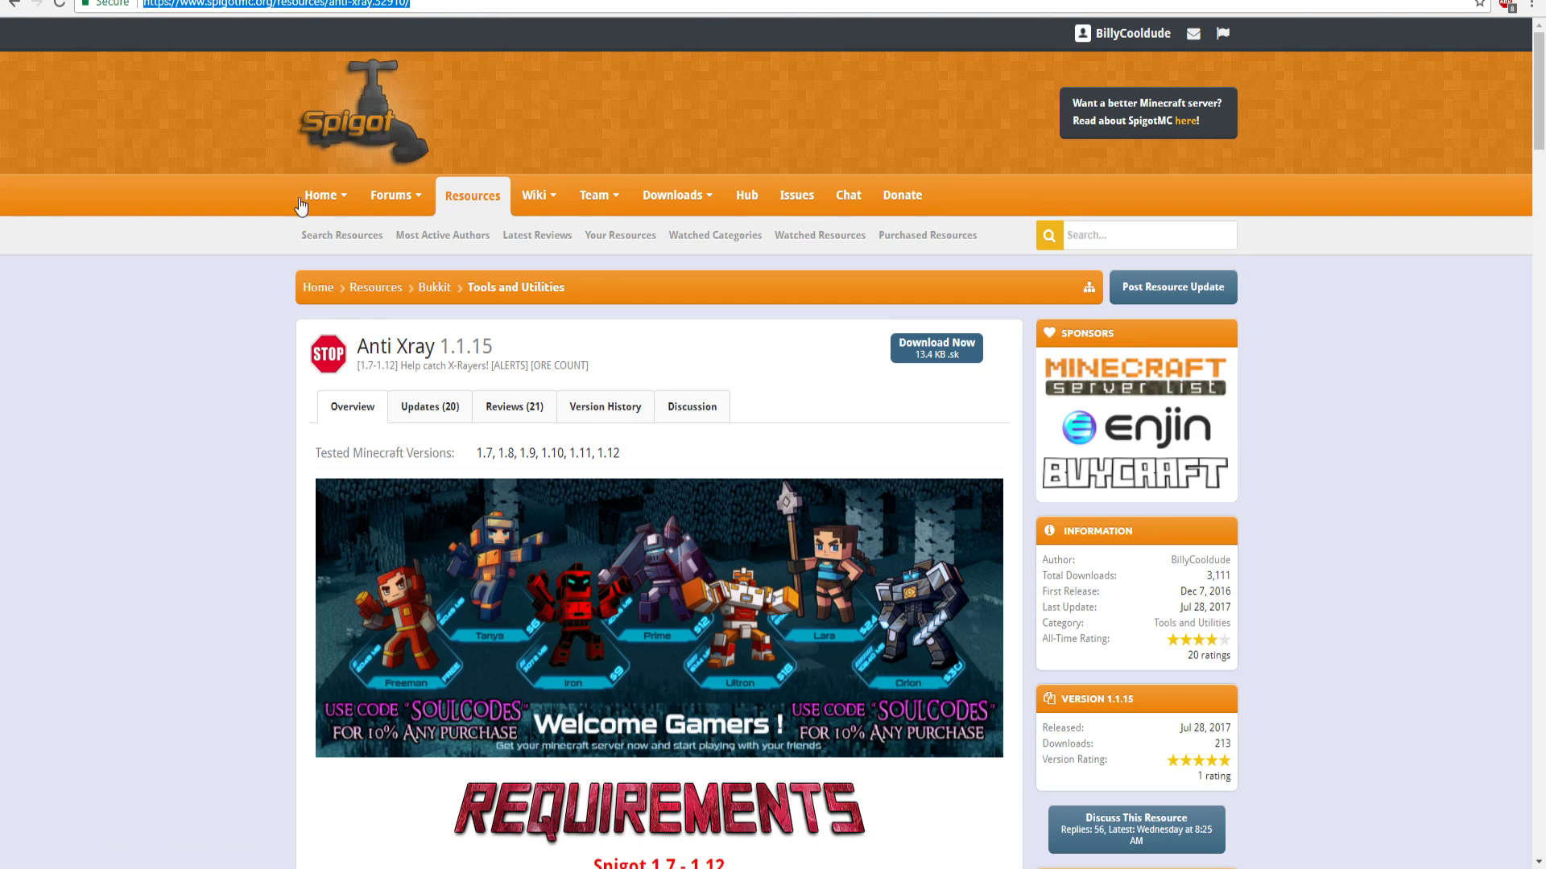
click(955, 364)
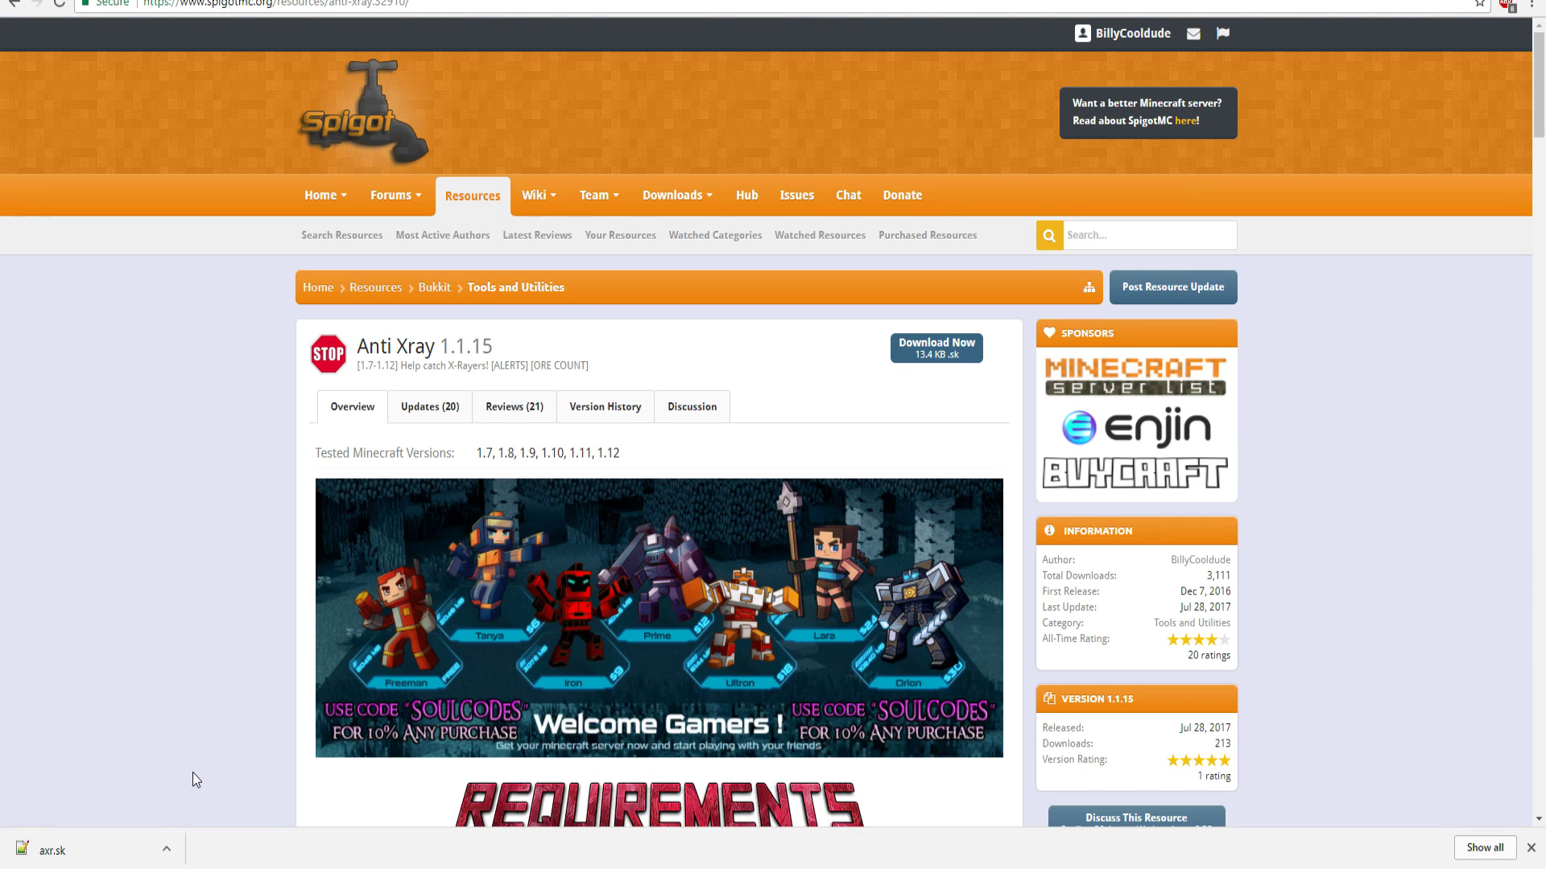
Download the Minecraft 1.8 dependency archive, 1.8 ONLY.zip, through the link in the page's requirements section
scroll(236, 748, down, 3)
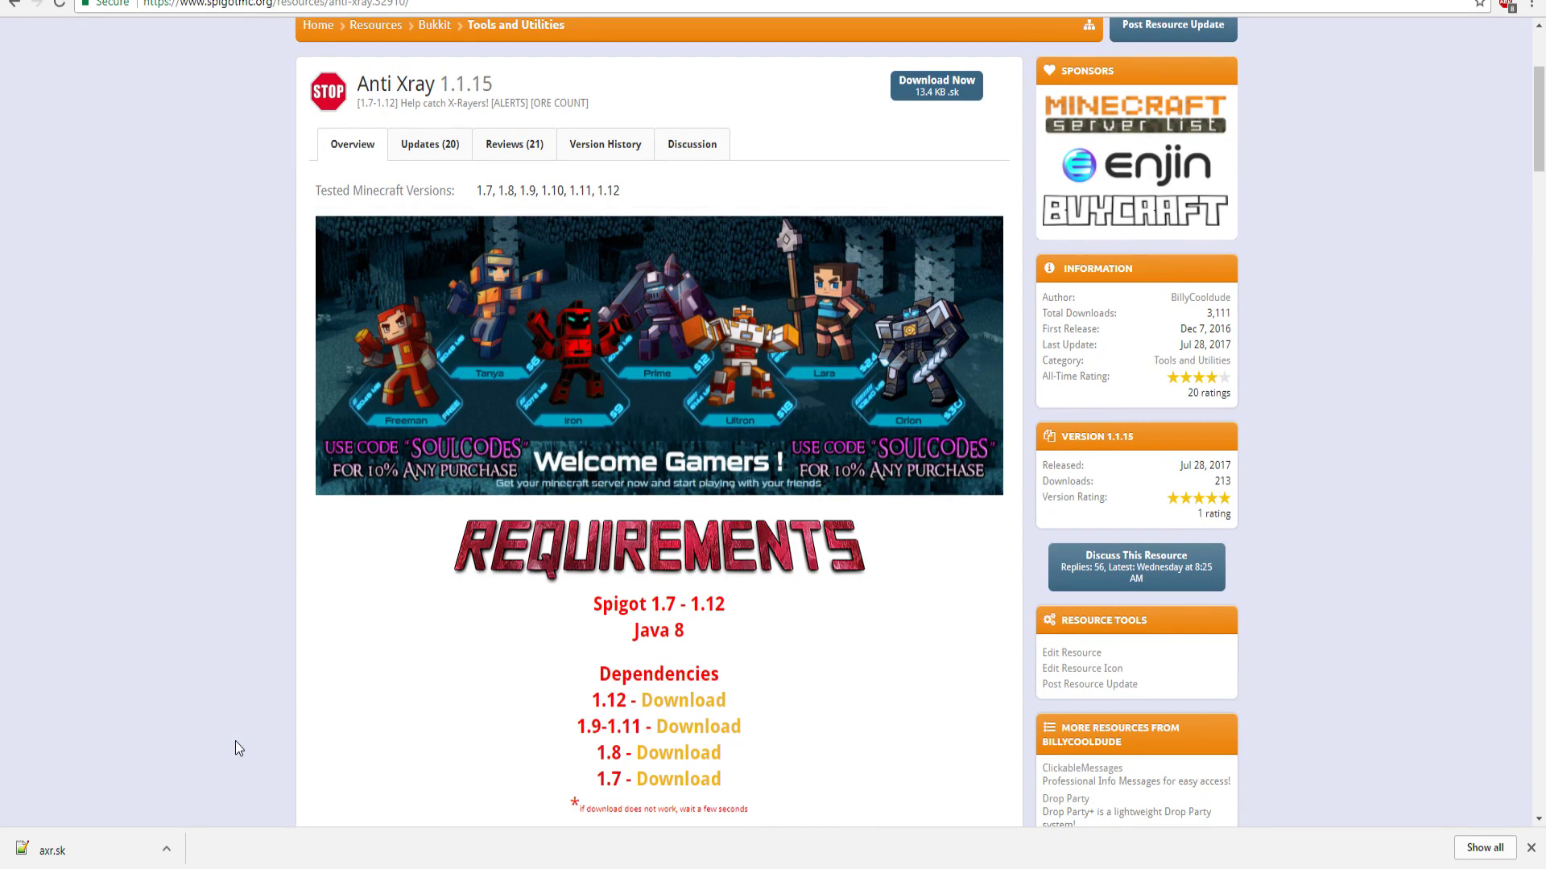
scroll(235, 740, down, 2)
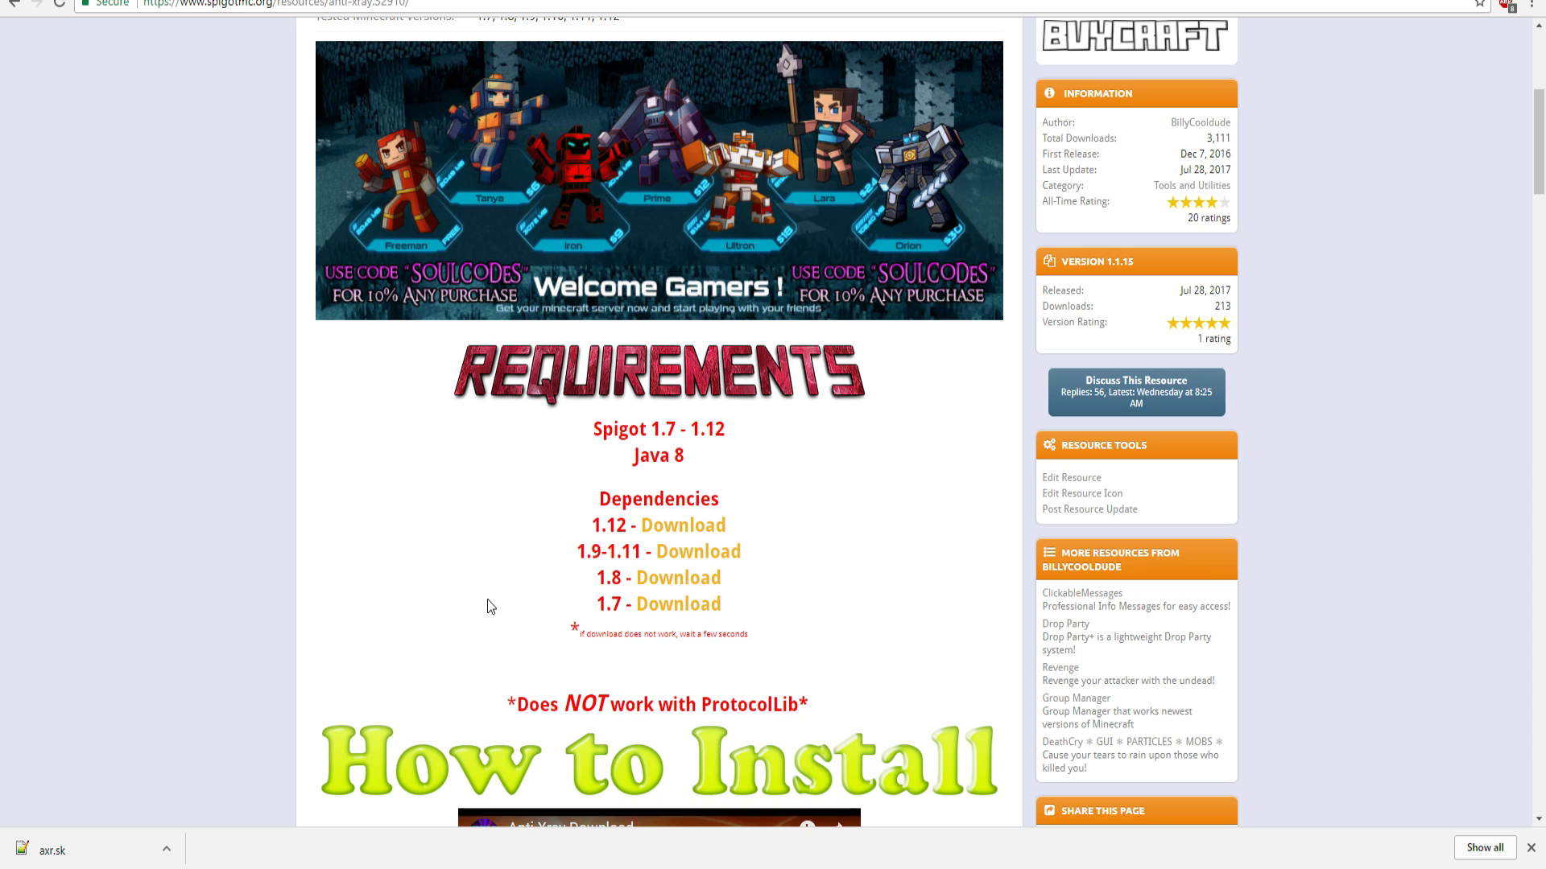
scroll(469, 569, up, 4)
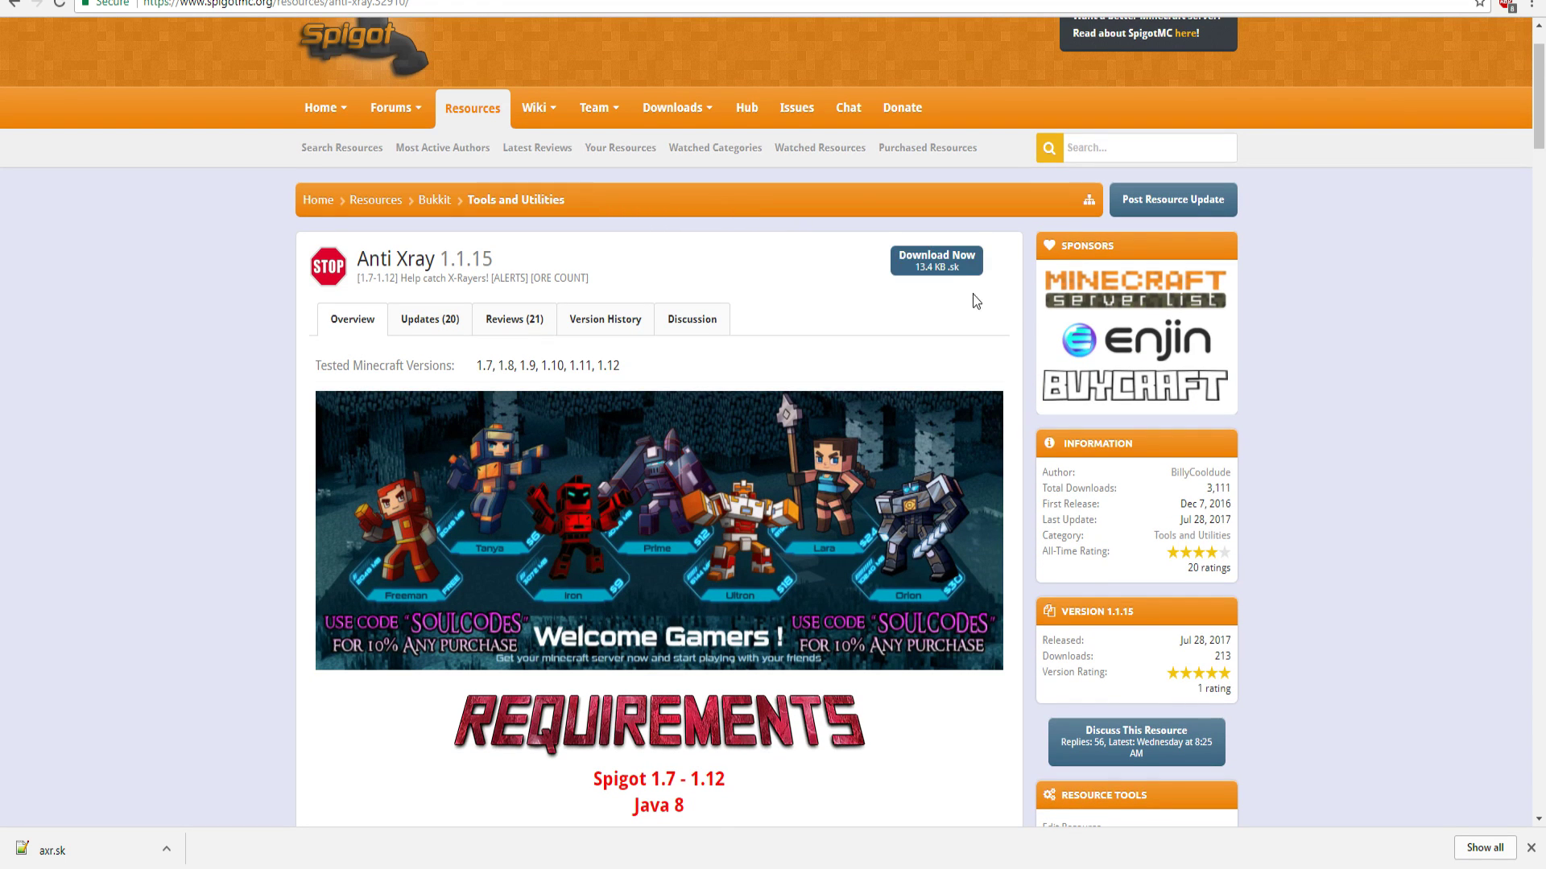
scroll(534, 541, down, 3)
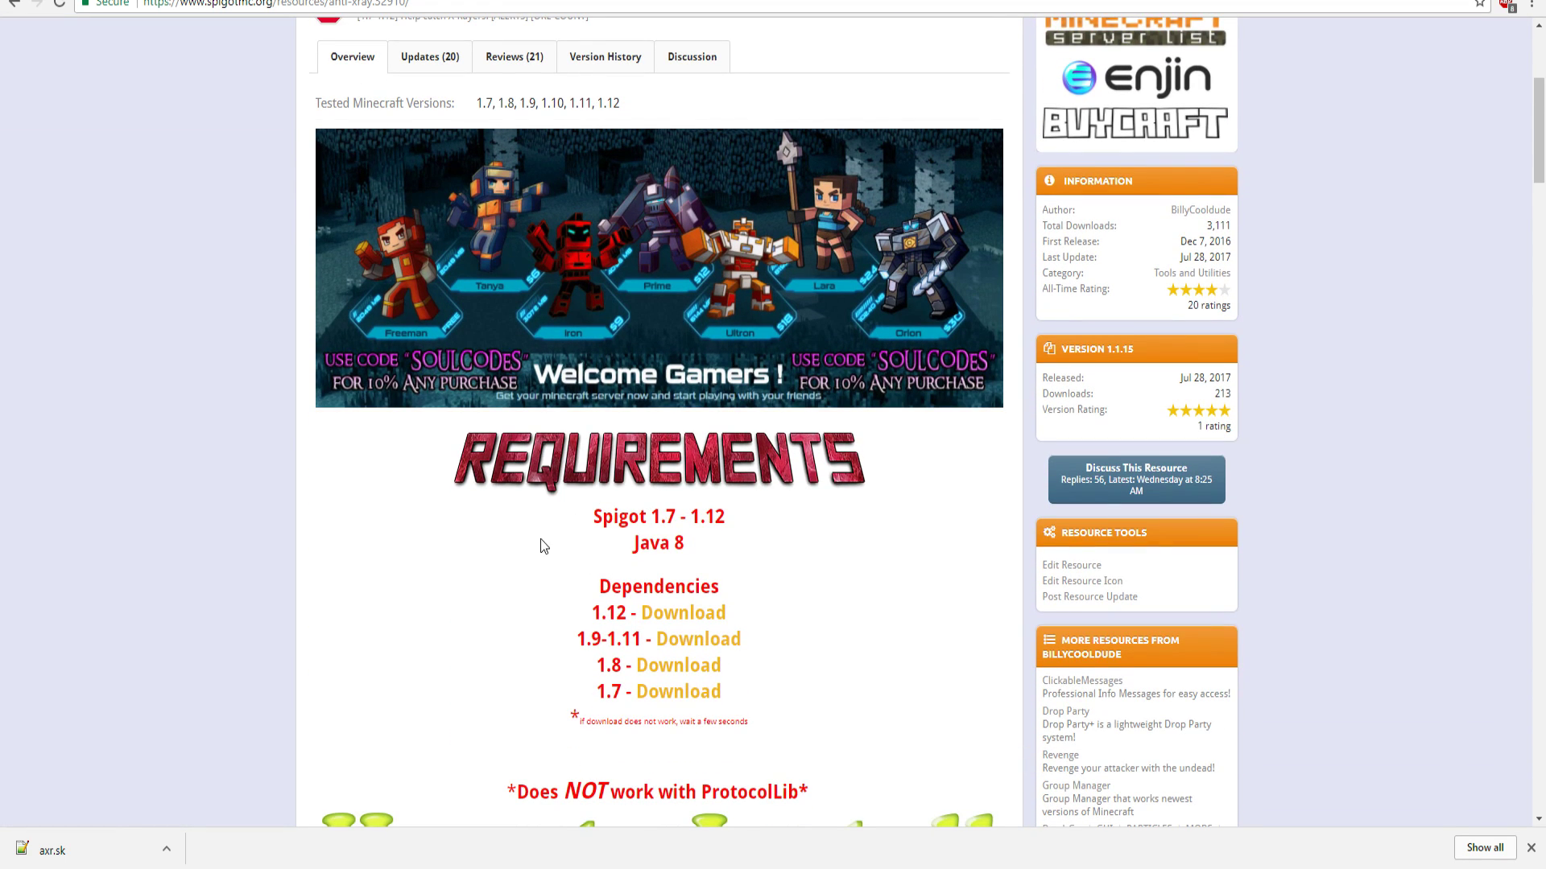
scroll(669, 594, down, 2)
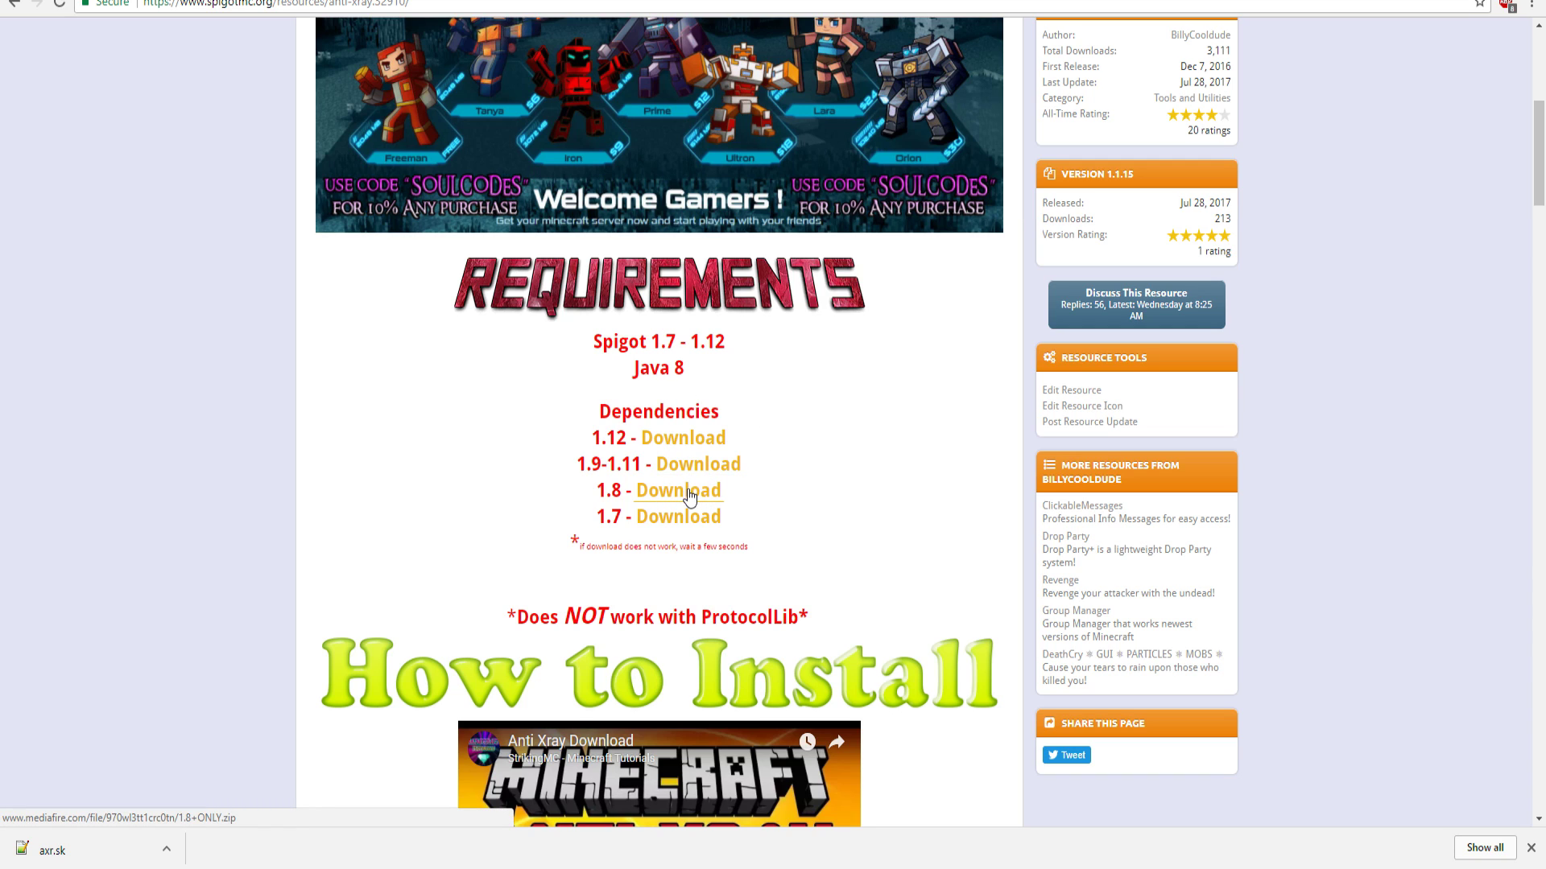
click(687, 494)
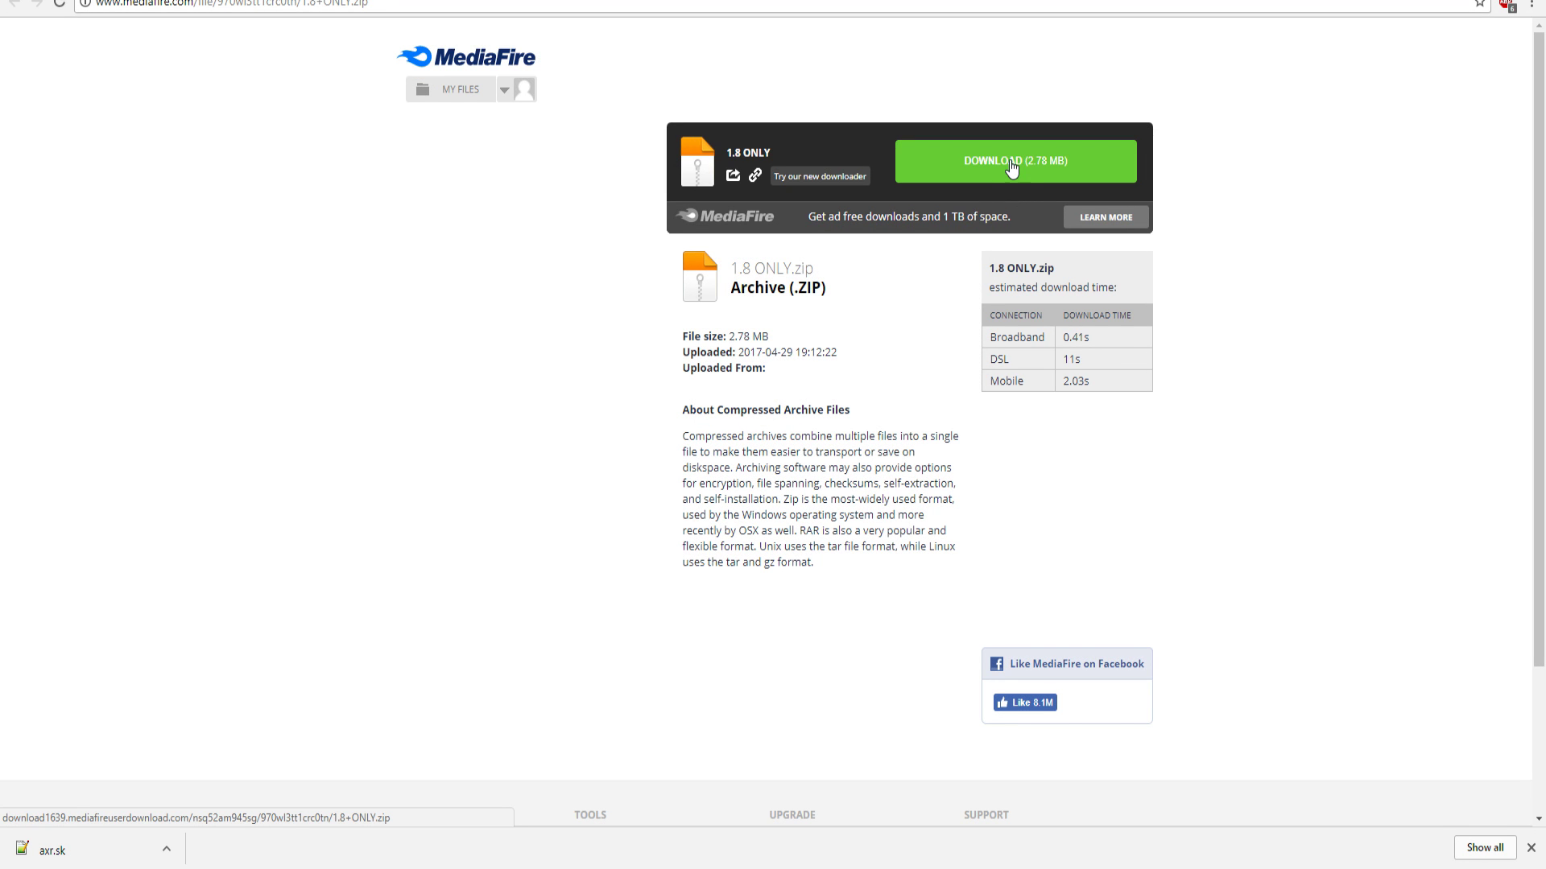
click(1012, 167)
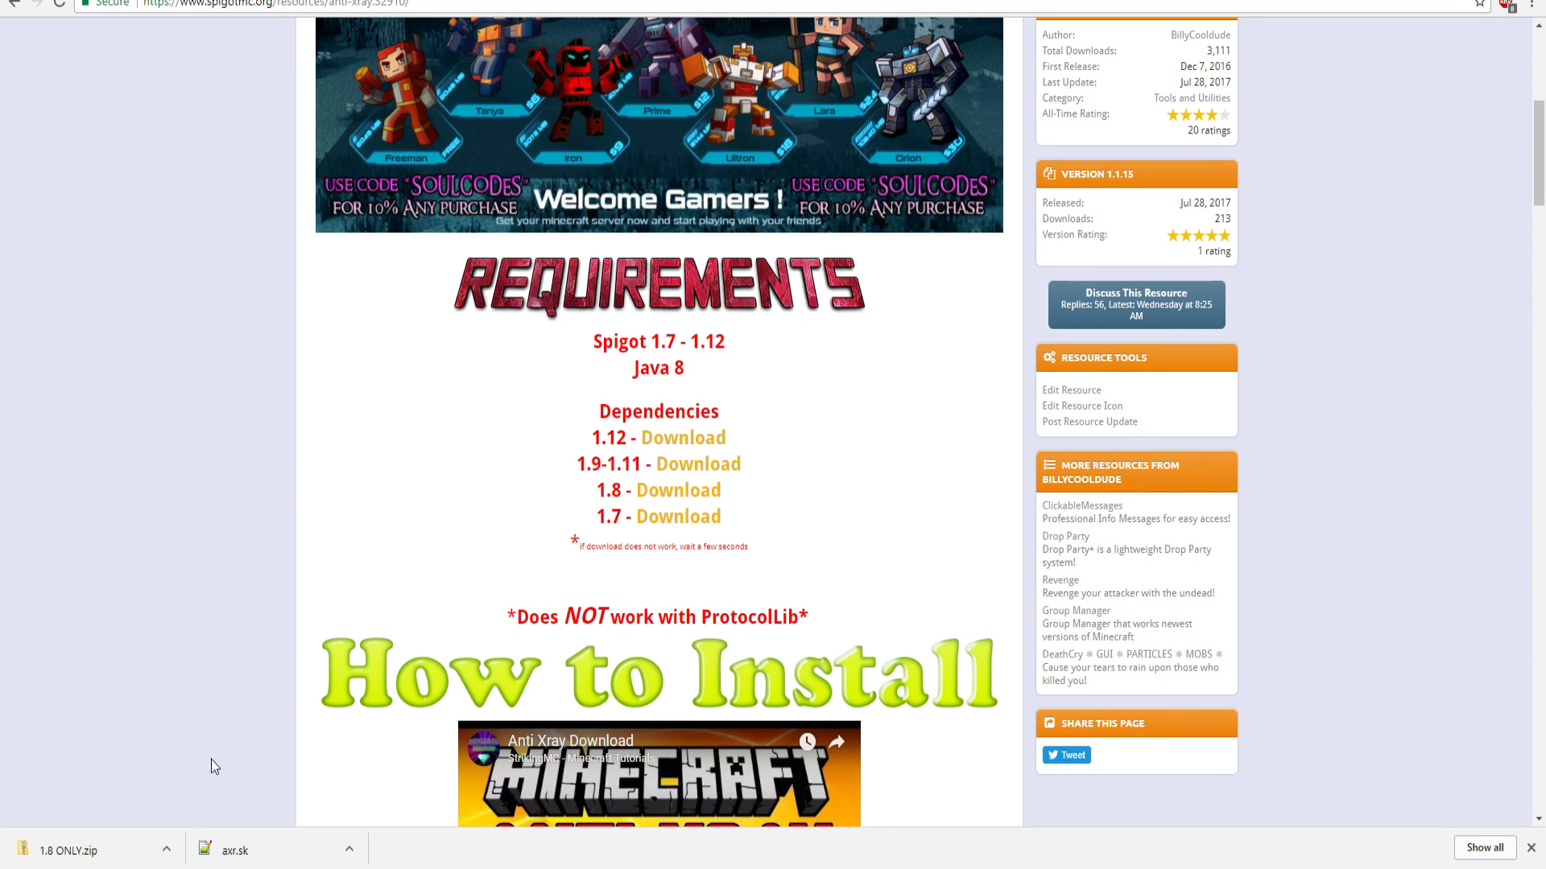
Open the downloaded 1.8 ONLY.zip archive and its inner 1.8 ONLY folder
click(95, 851)
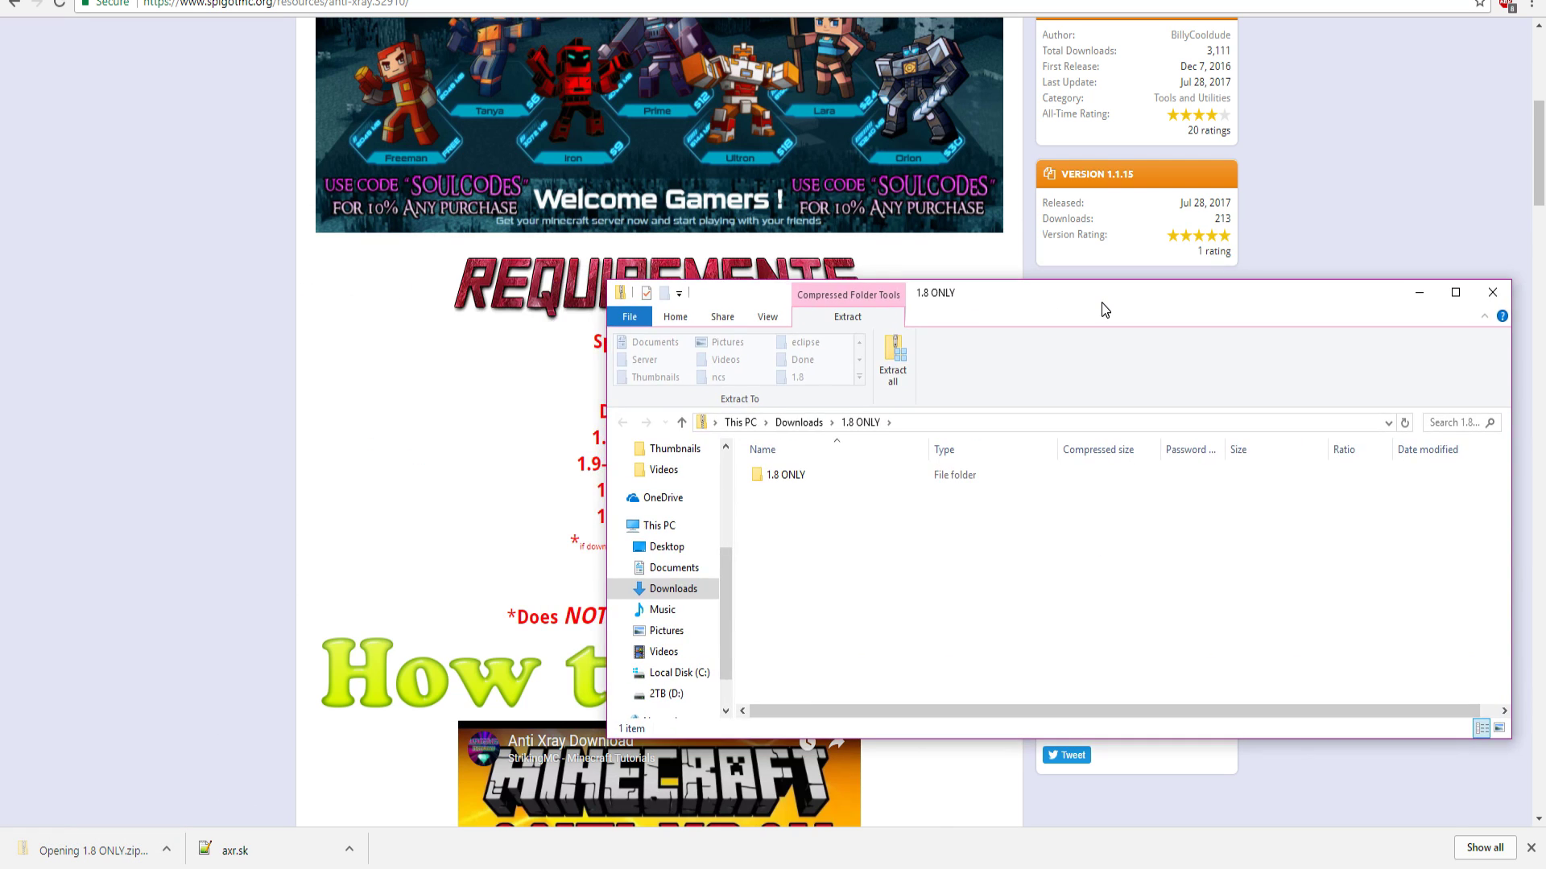
drag(1104, 311, 911, 158)
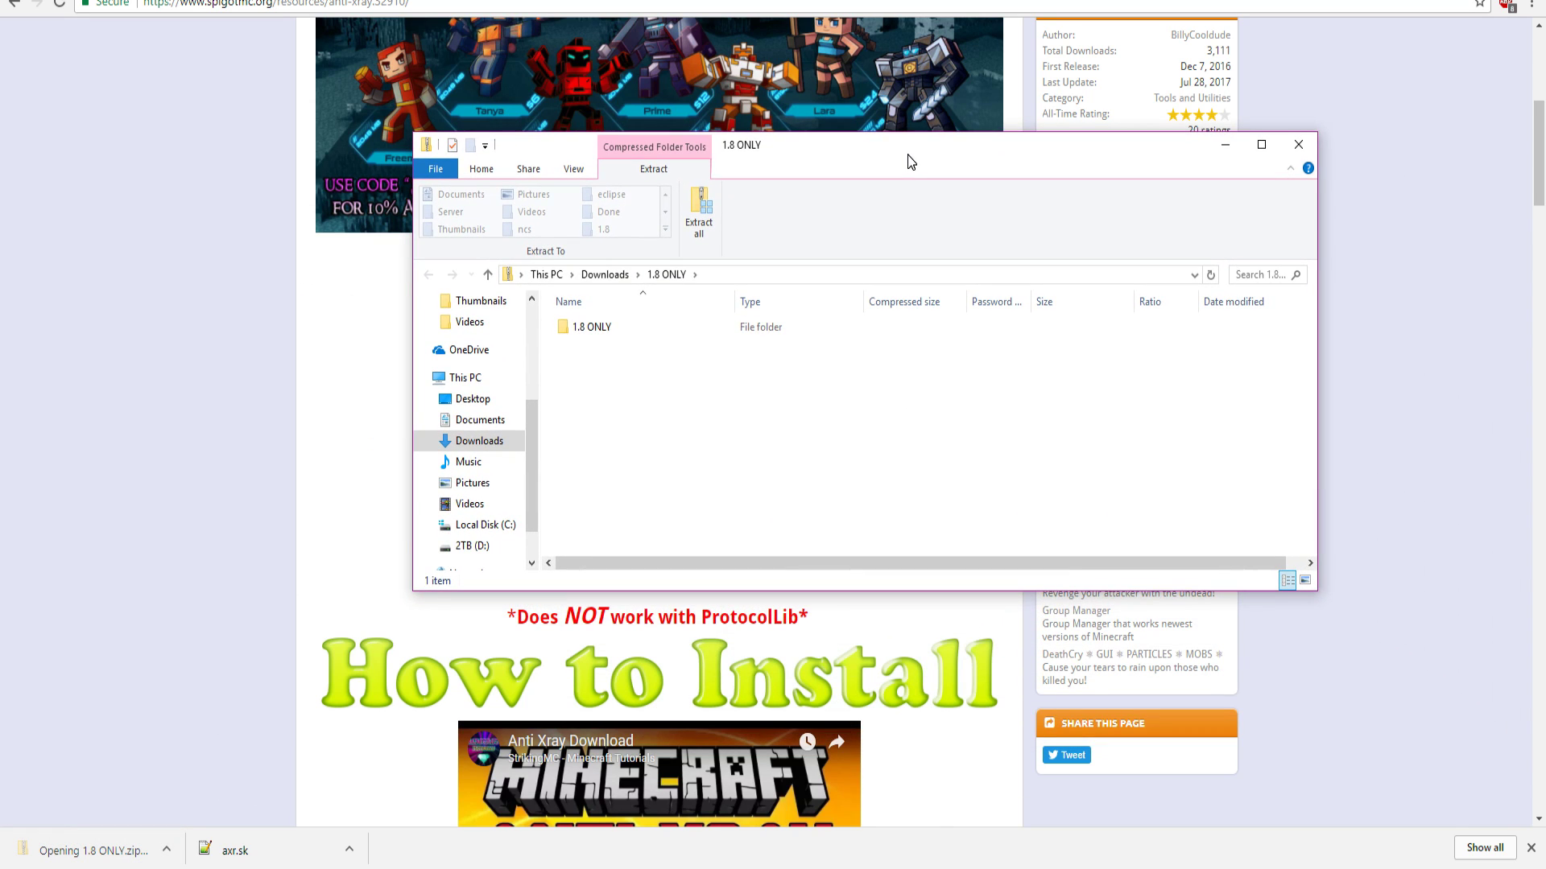
double_click(697, 341)
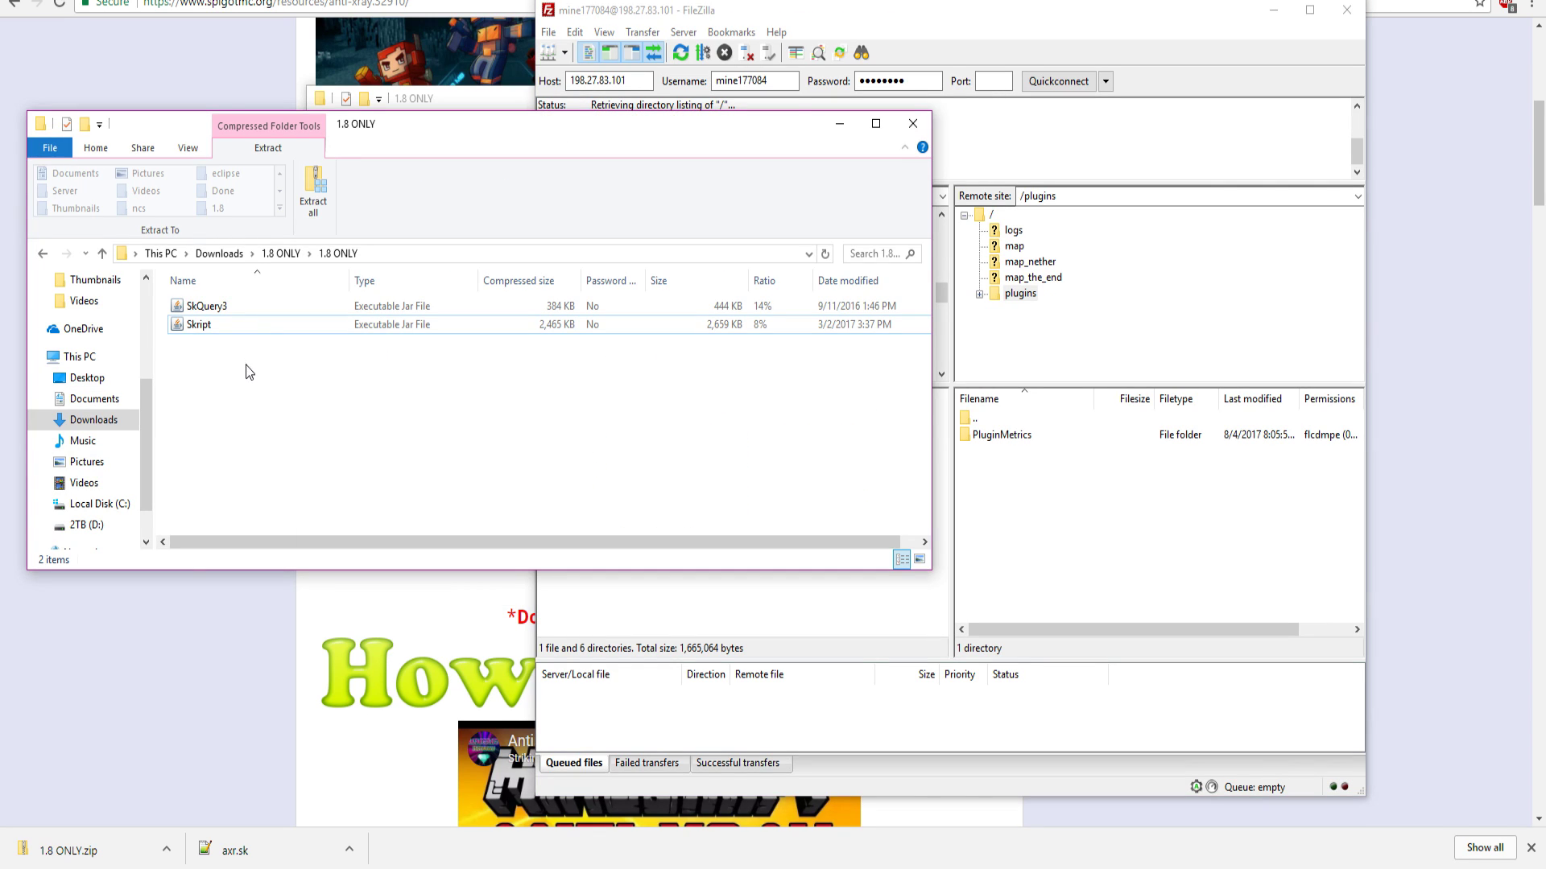
Extract the contents of the 1.8 ONLY archive to the suggested 1.8 ONLY folder in Downloads
drag(248, 372, 612, 447)
drag(501, 539, 360, 503)
right_click(250, 367)
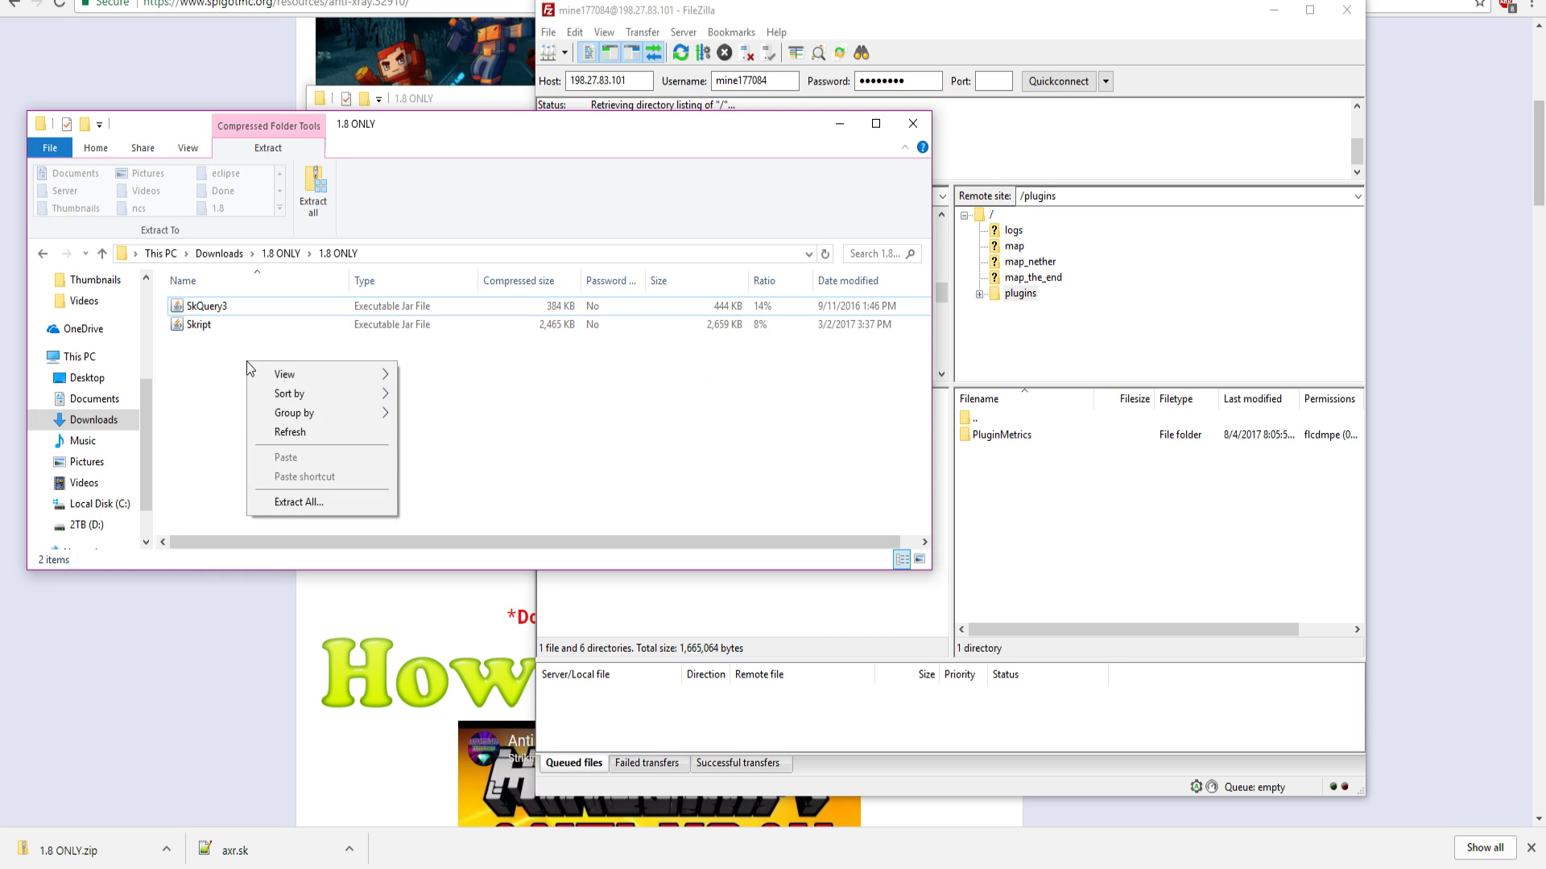
click(318, 505)
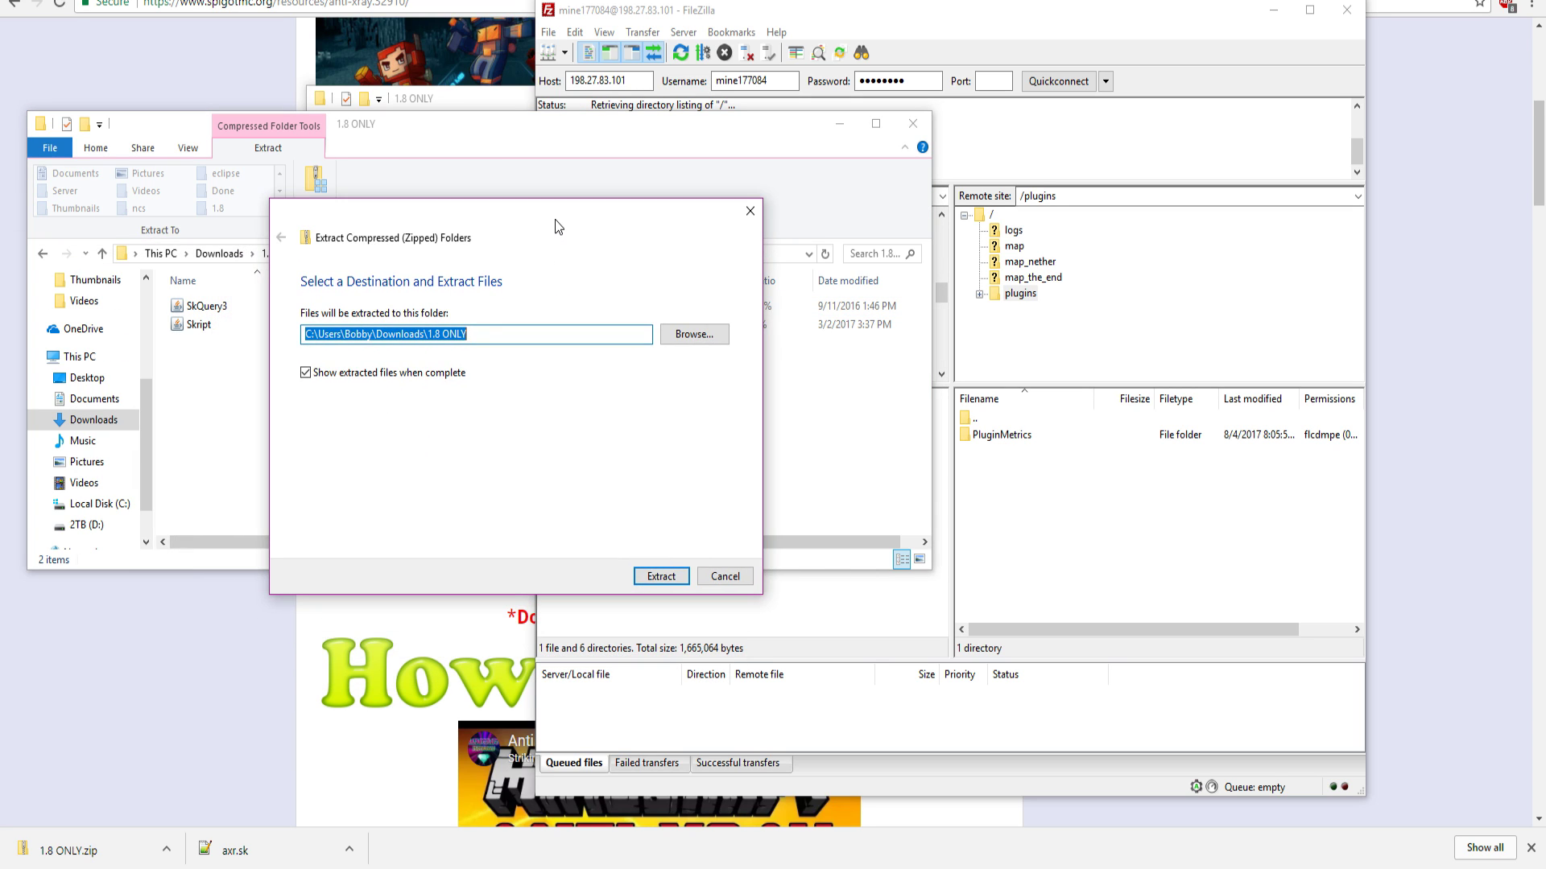
click(660, 576)
click(748, 286)
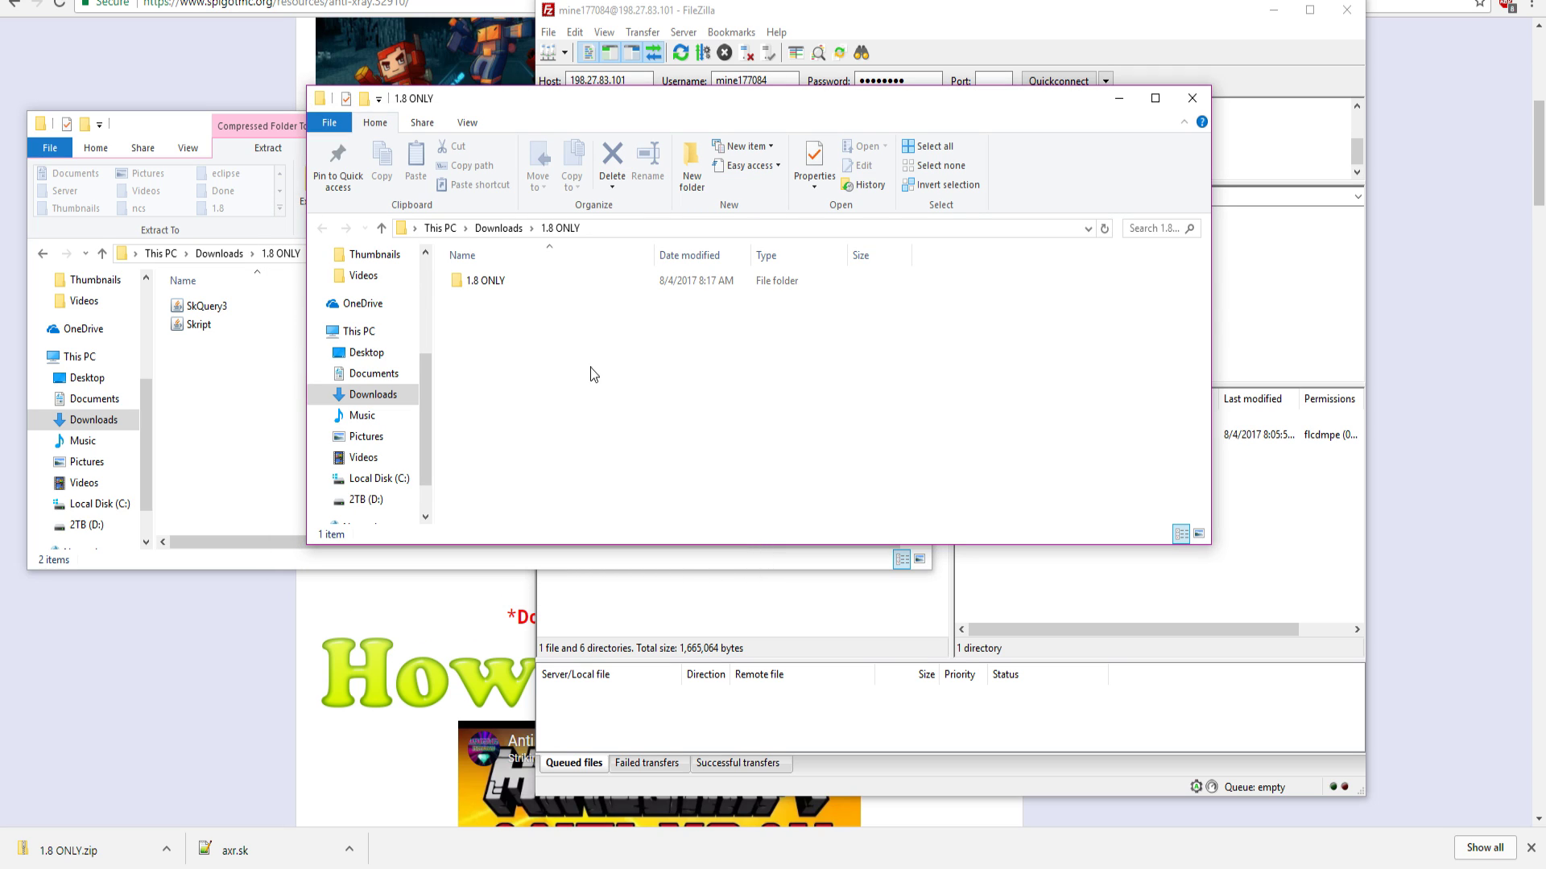
Upload SkQuery3 and Skript from the extracted 1.8 ONLY folder to the server's /plugins directory in FileZilla
double_click(549, 284)
drag(619, 116, 486, 105)
drag(422, 343, 1193, 553)
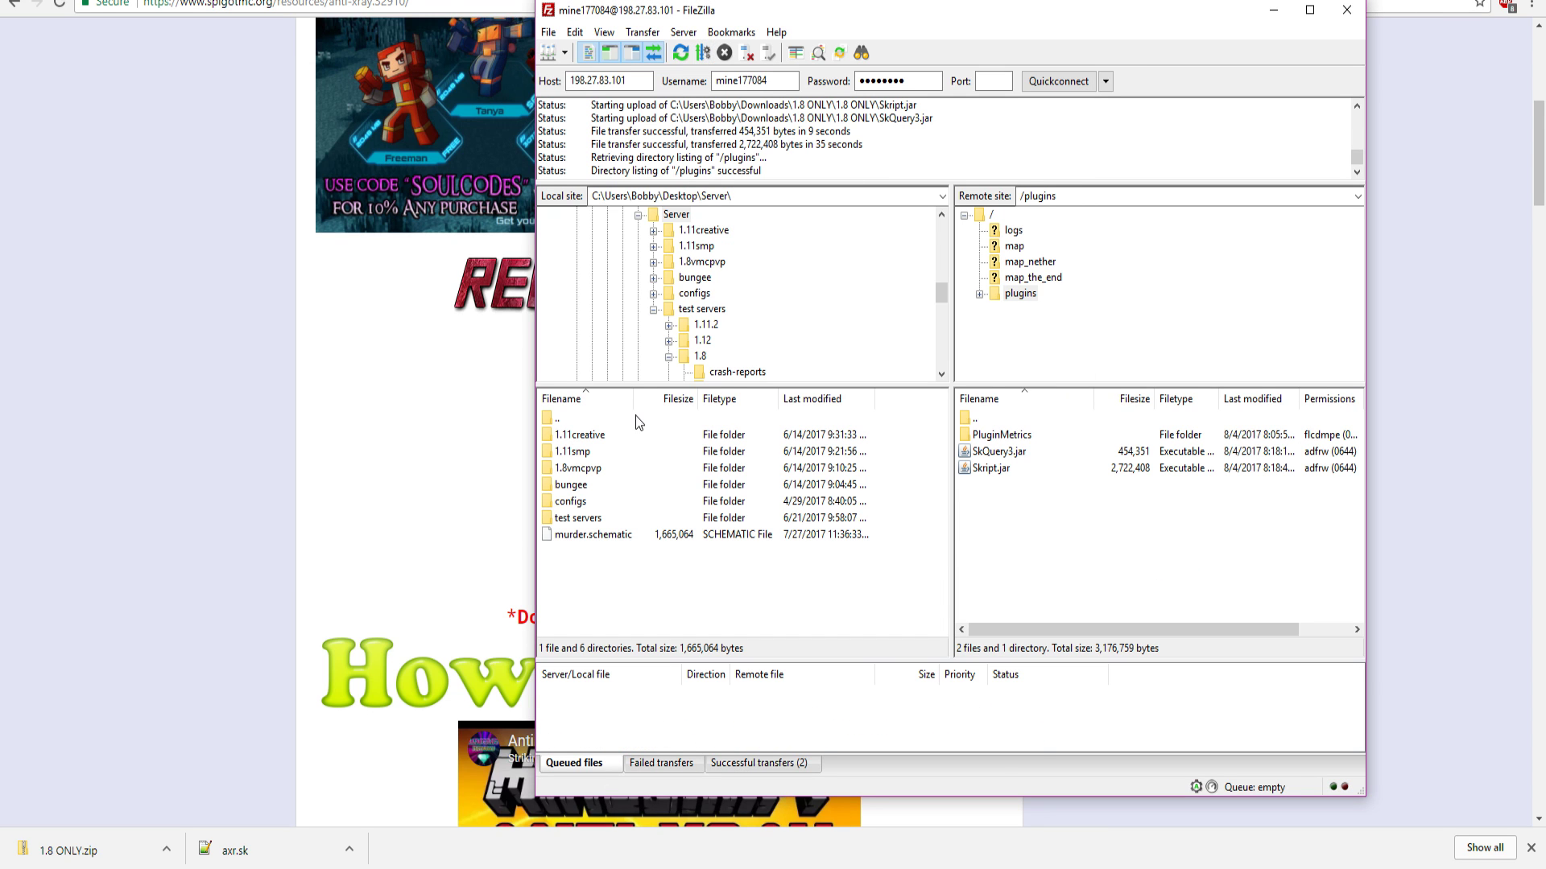
Switch to the Minecraft hosting panel in the browser and restart the testingvid server
click(724, 0)
scroll(658, 509, up, 1)
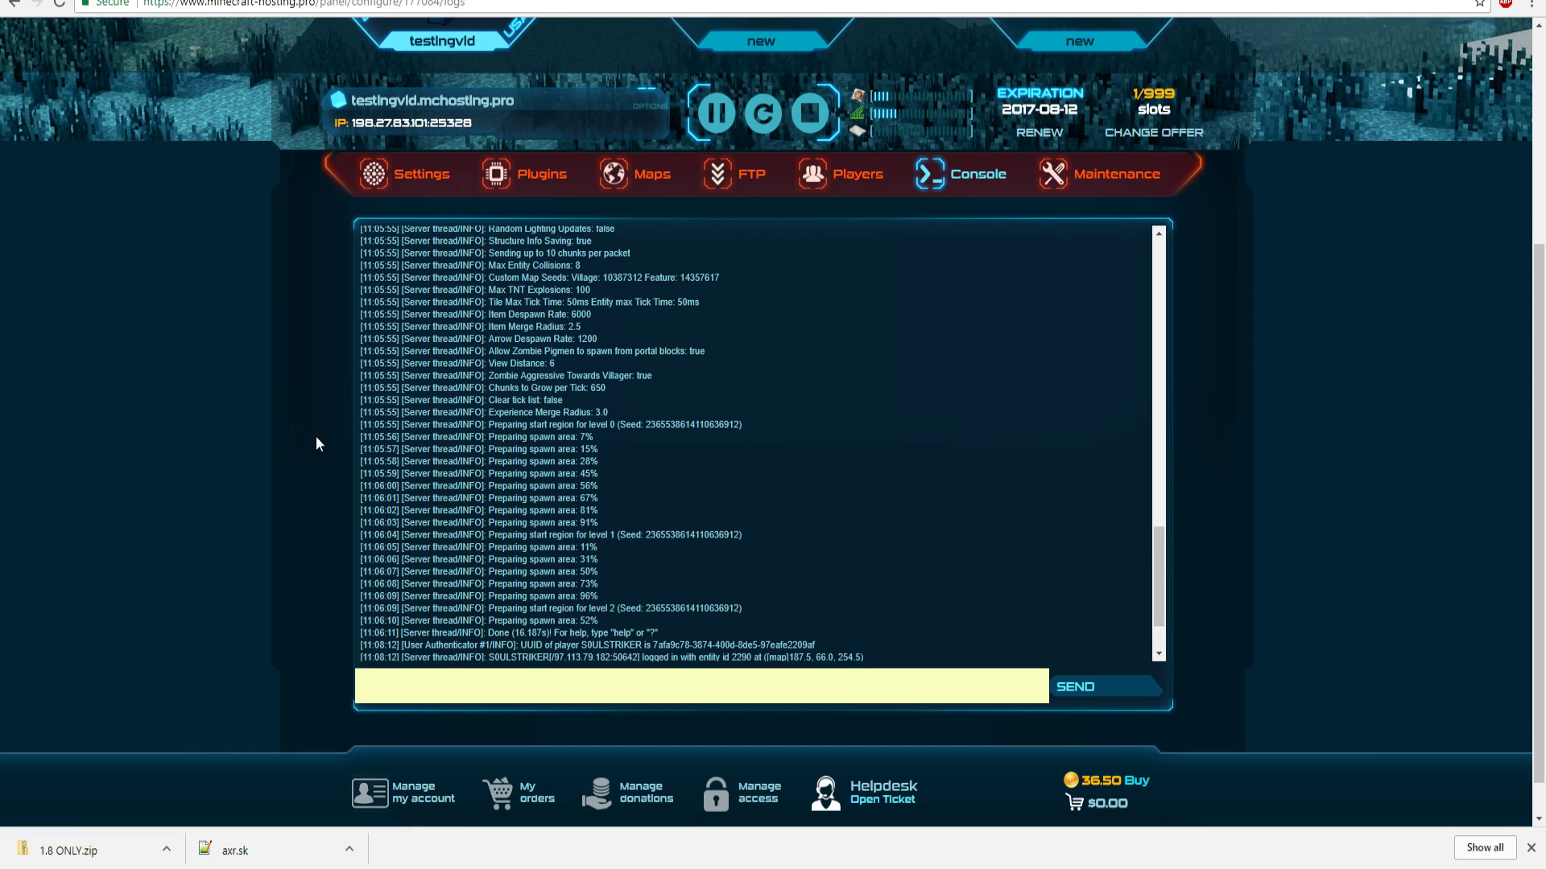
scroll(290, 483, down, 1)
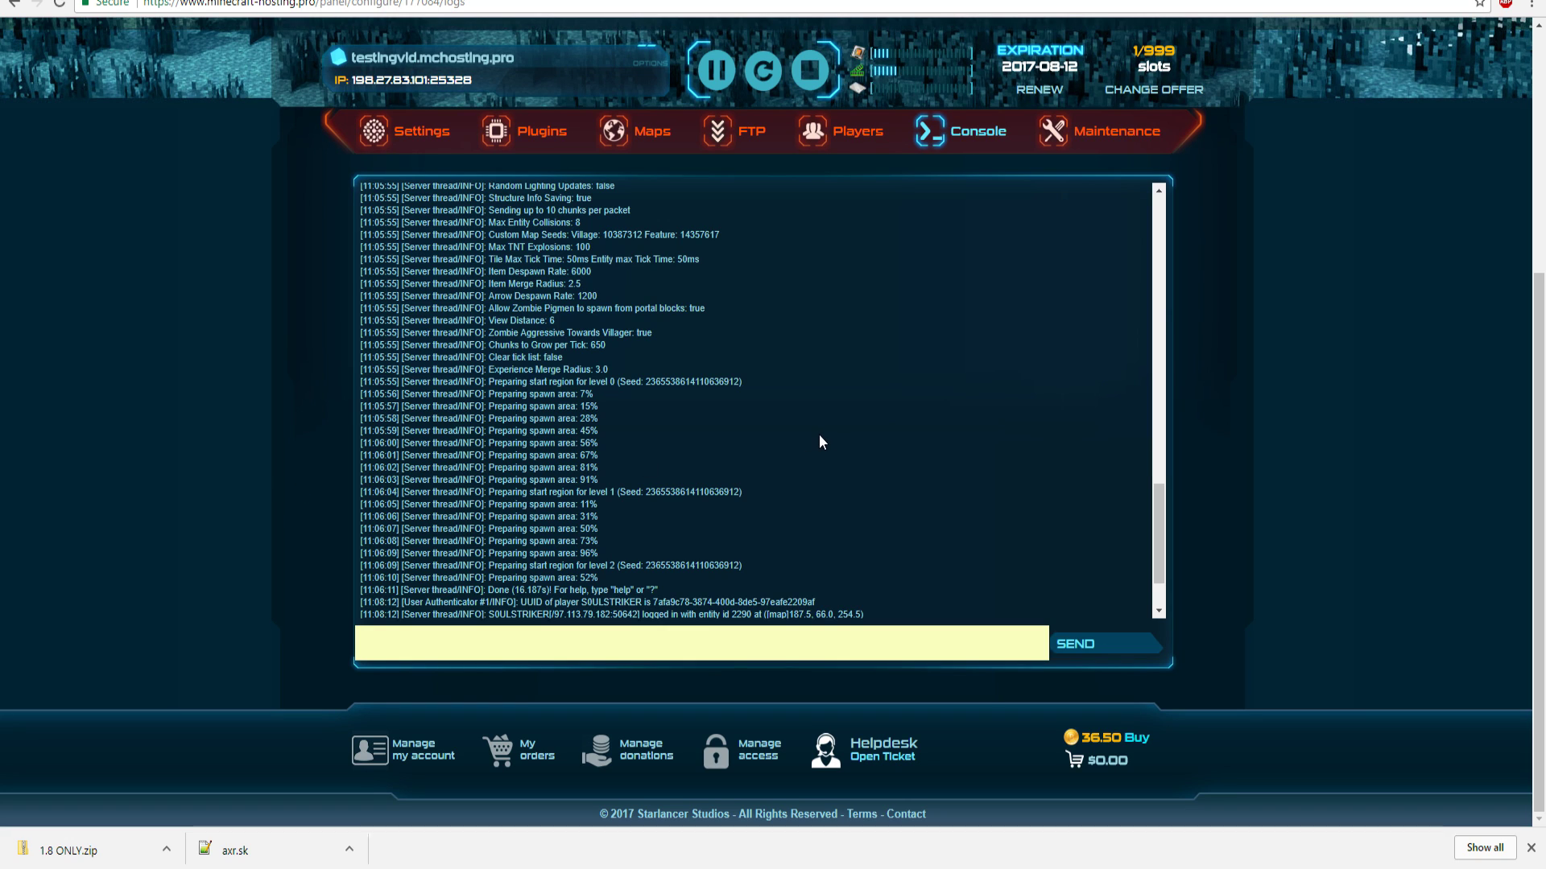
scroll(1151, 455, up, 1)
scroll(1264, 452, up, 2)
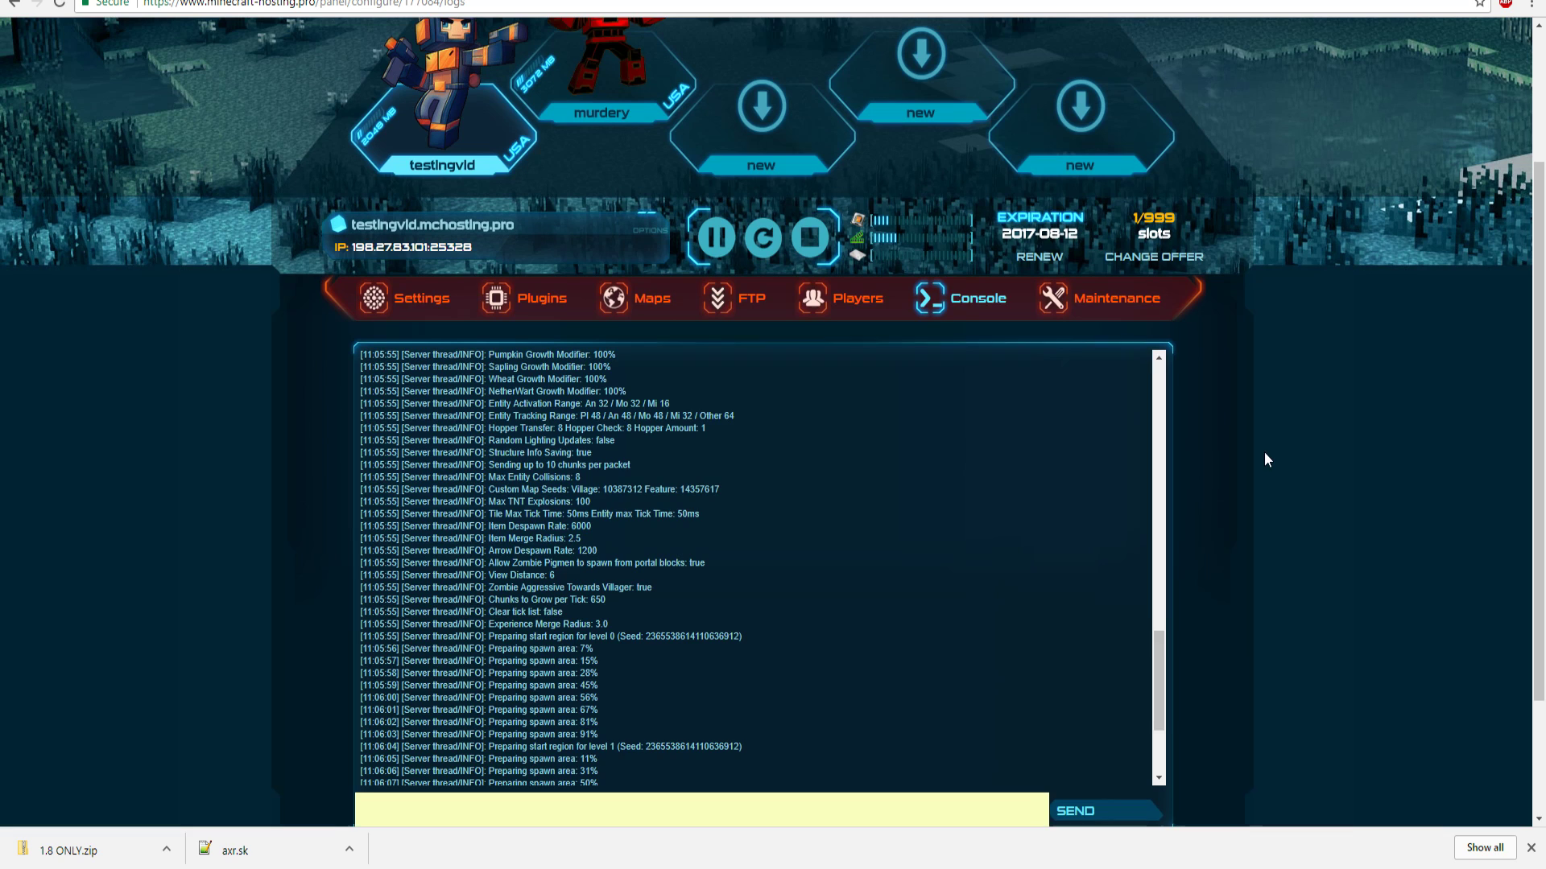
click(764, 259)
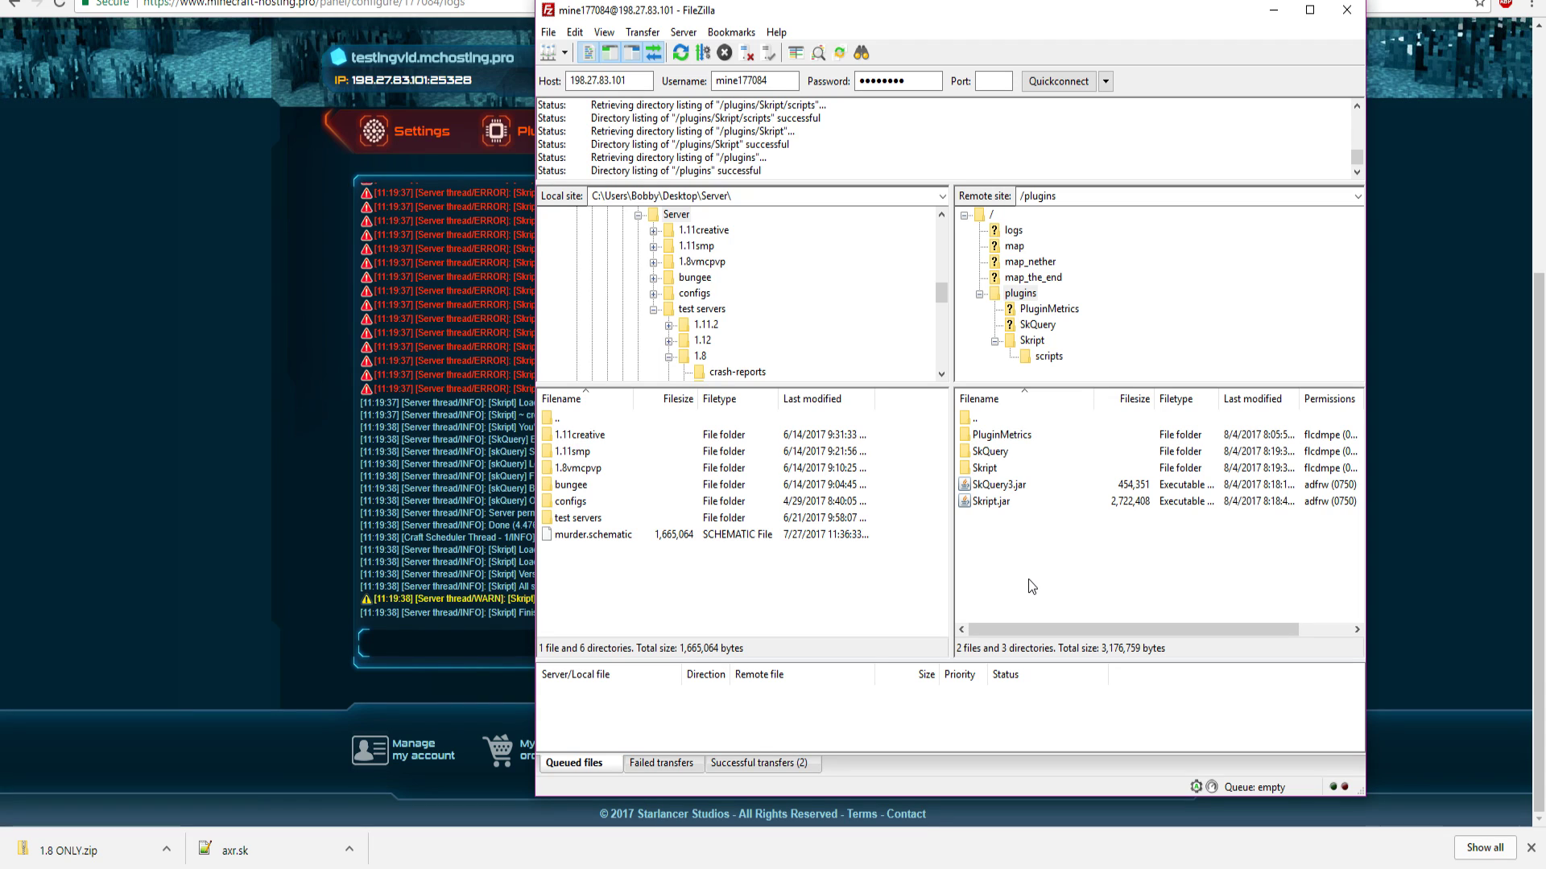
Switch to FileZilla, refresh the remote /plugins directory and open its Skript/scripts subfolder
right_click(1021, 546)
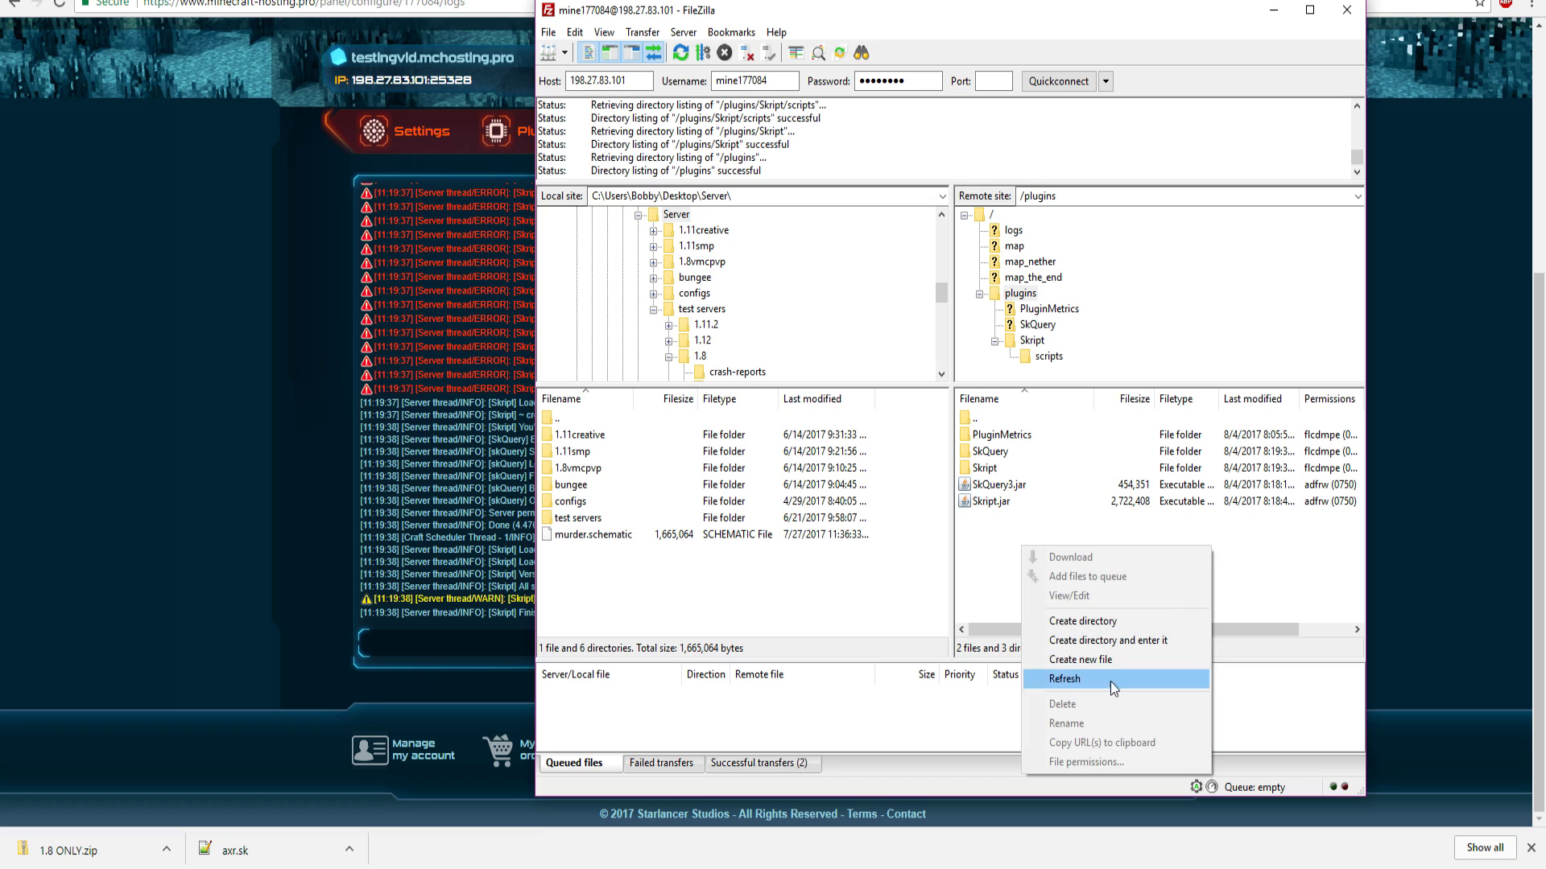
click(1105, 680)
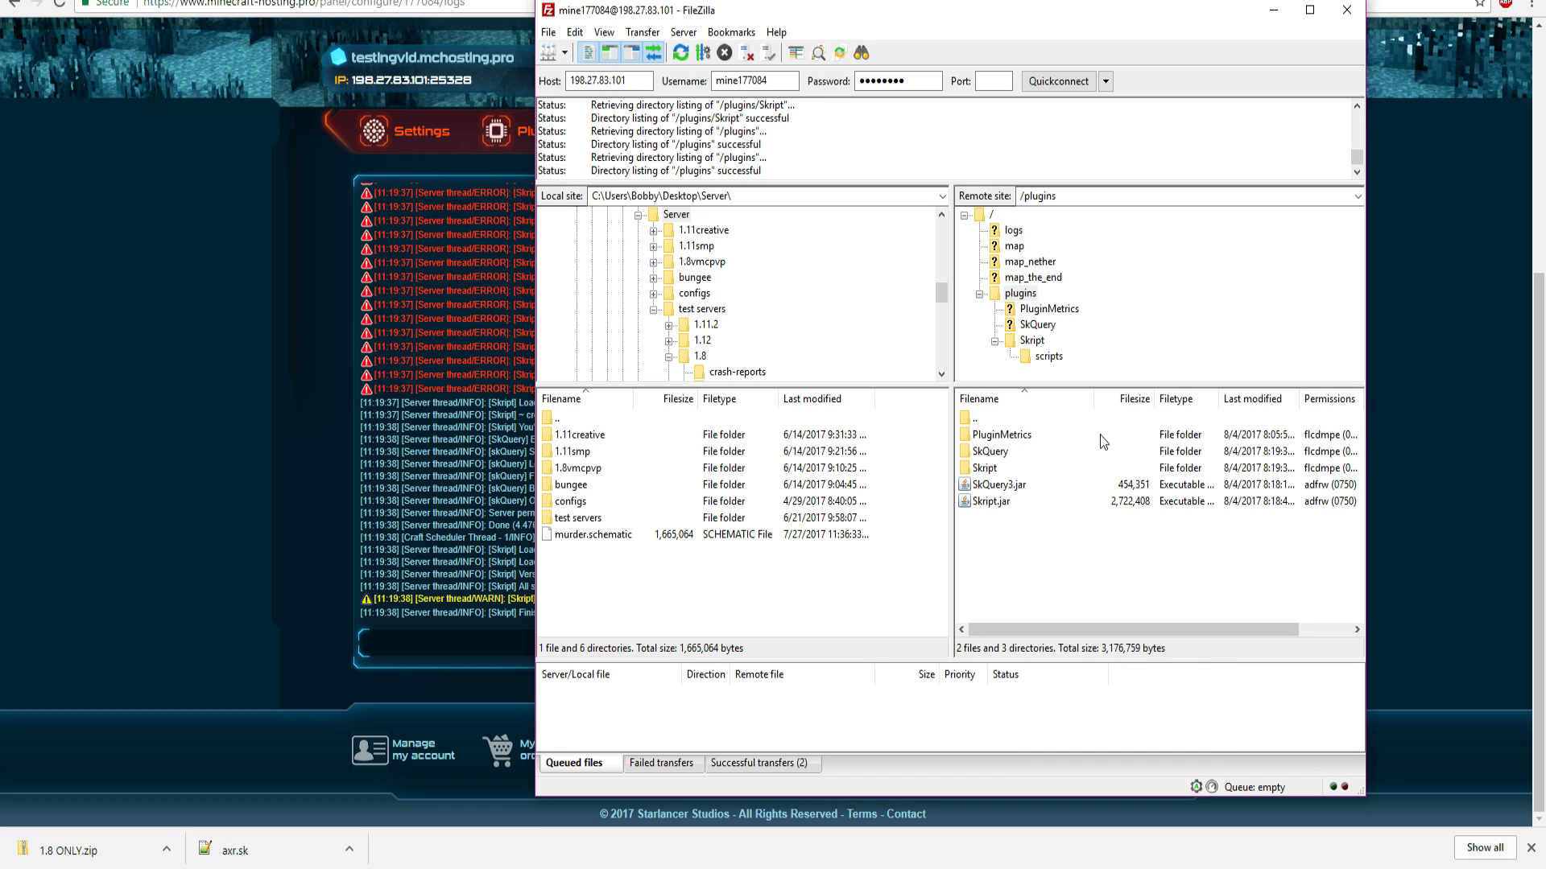
click(1007, 468)
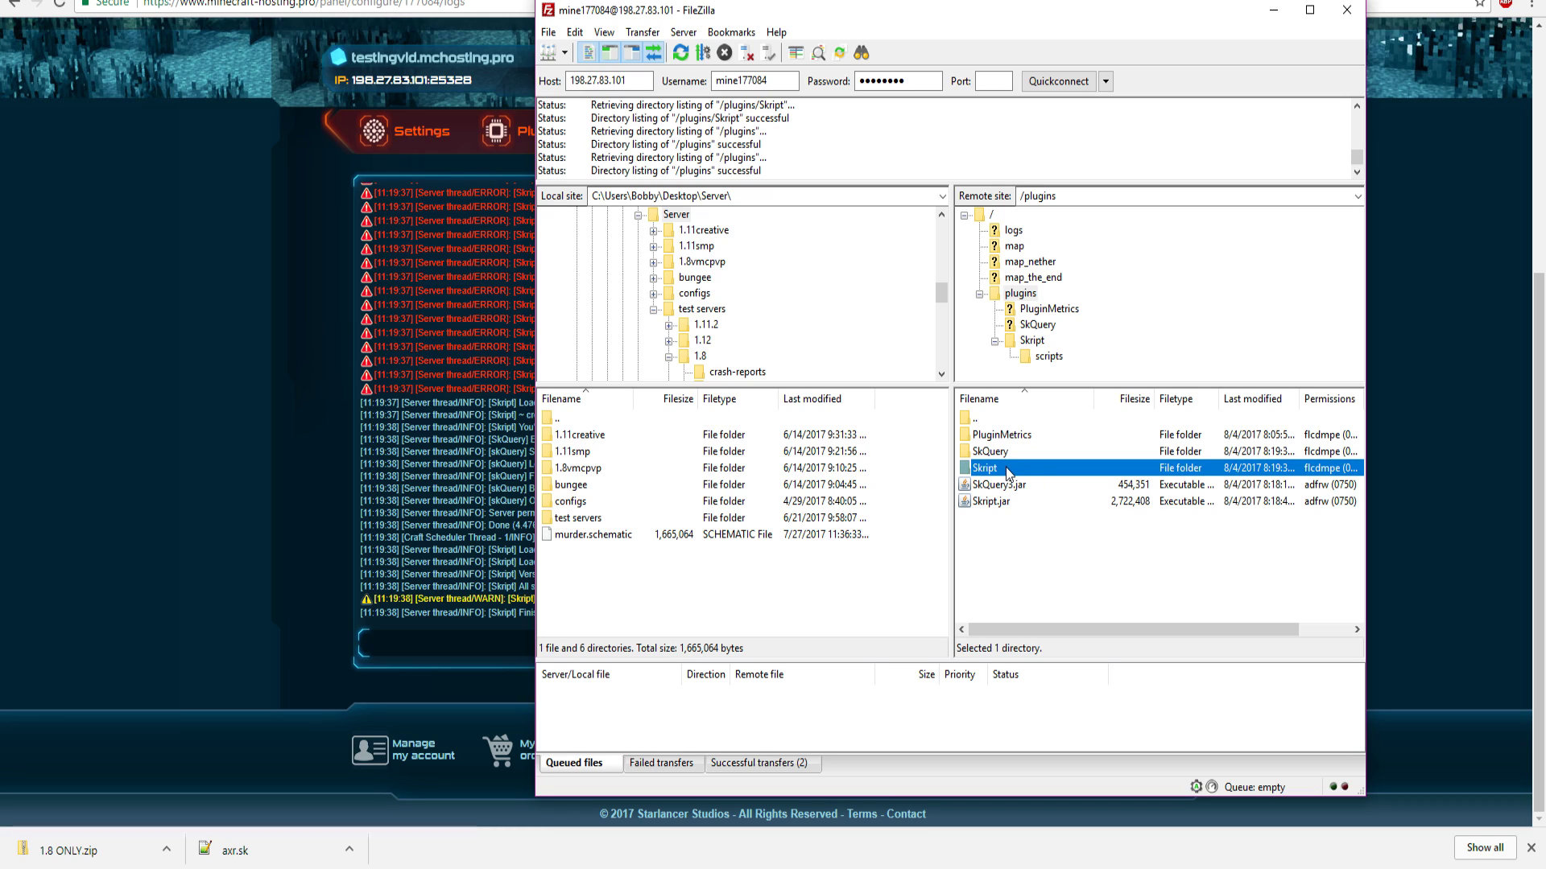
double_click(1006, 468)
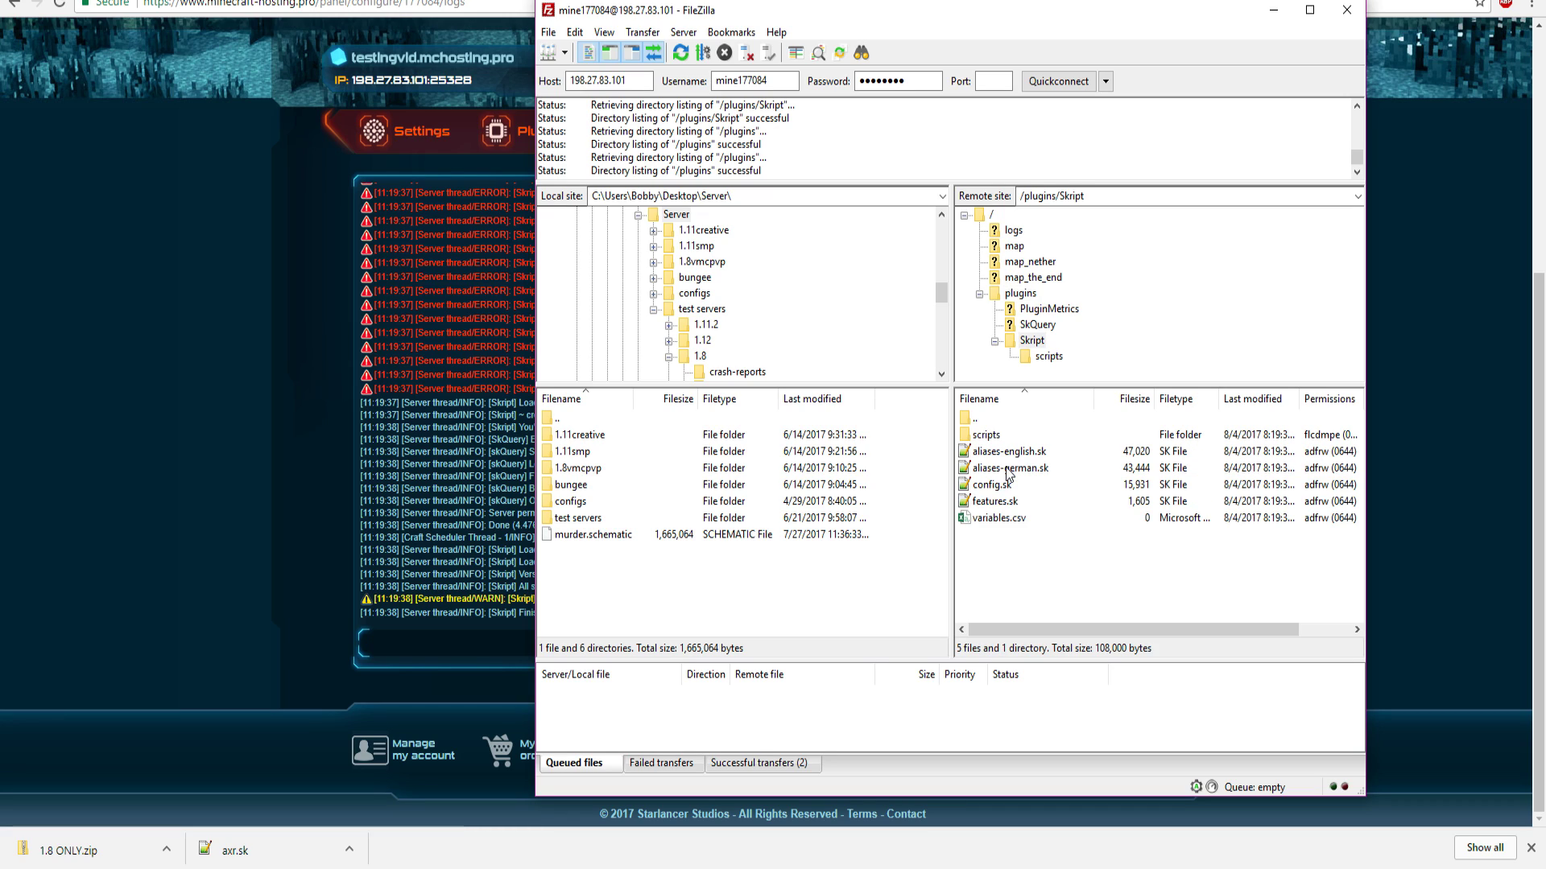
double_click(993, 417)
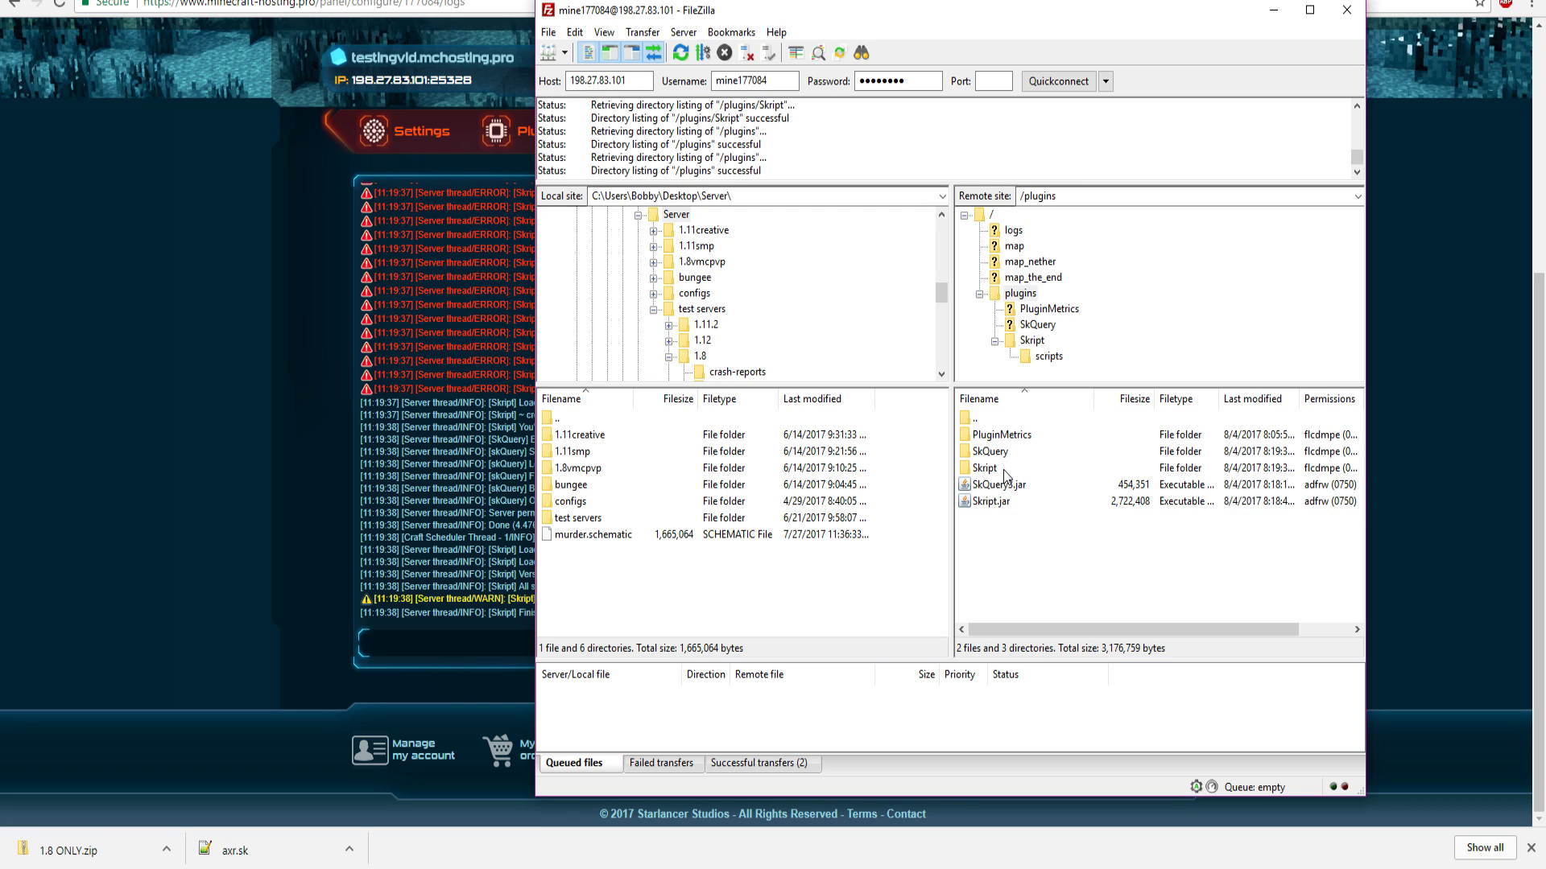
double_click(1004, 470)
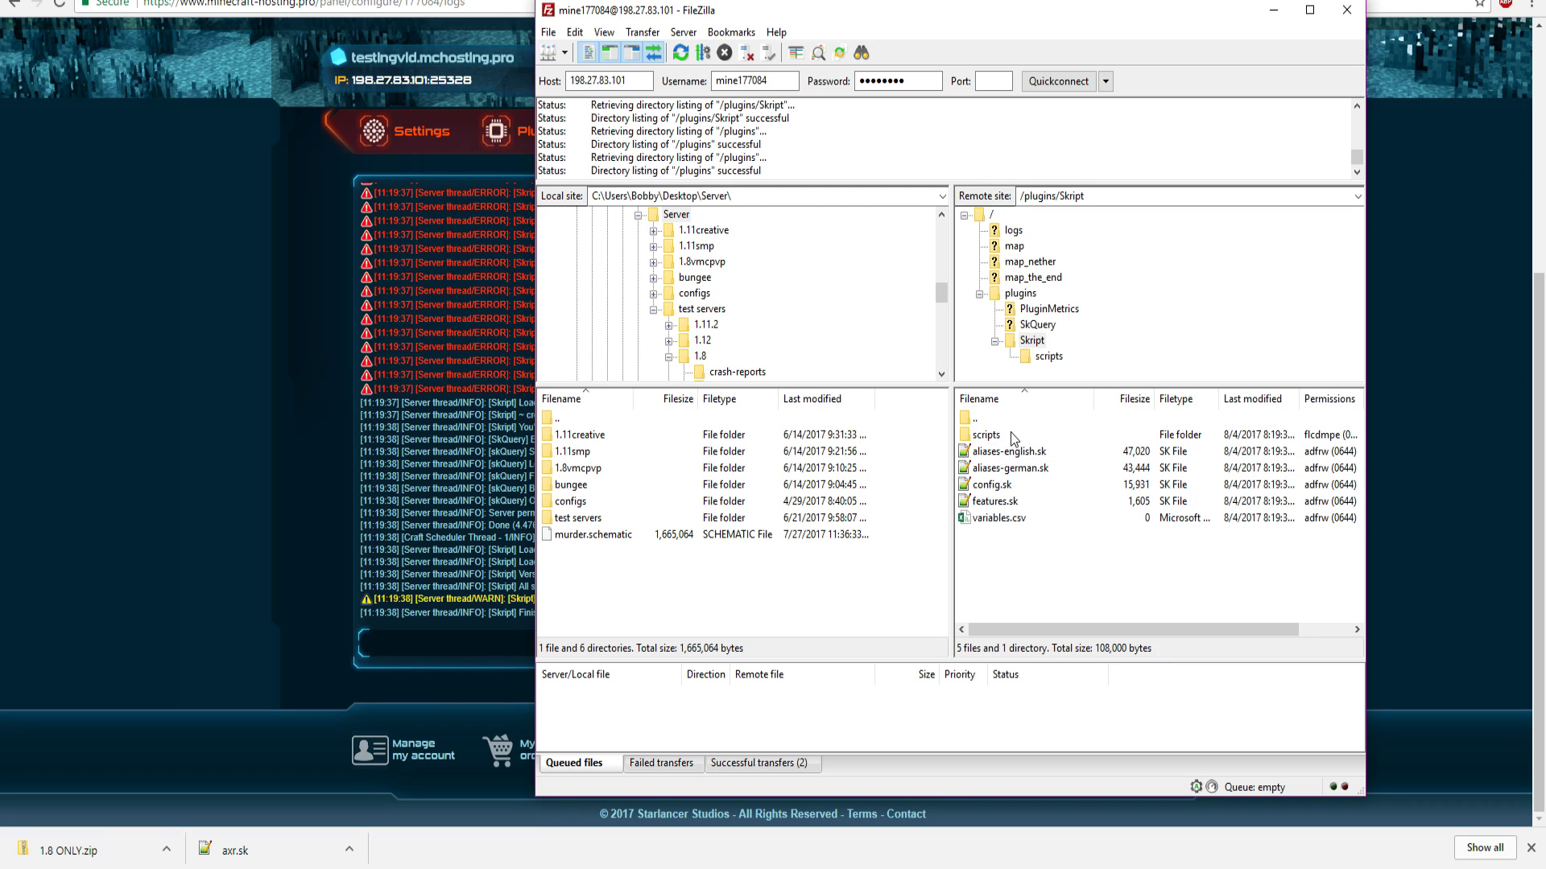
double_click(1007, 435)
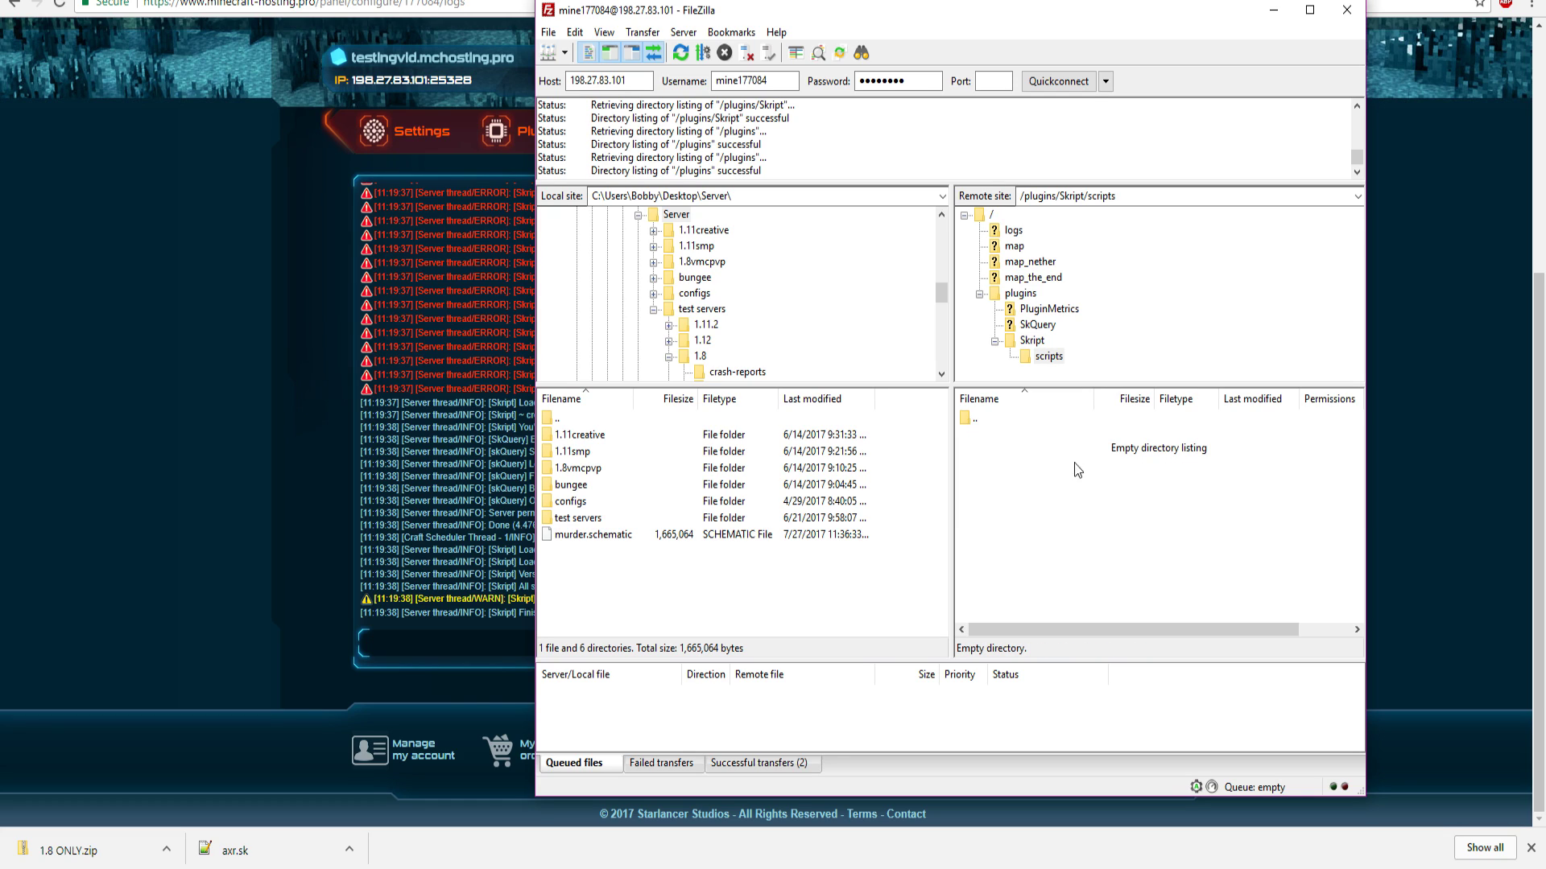
double_click(1006, 432)
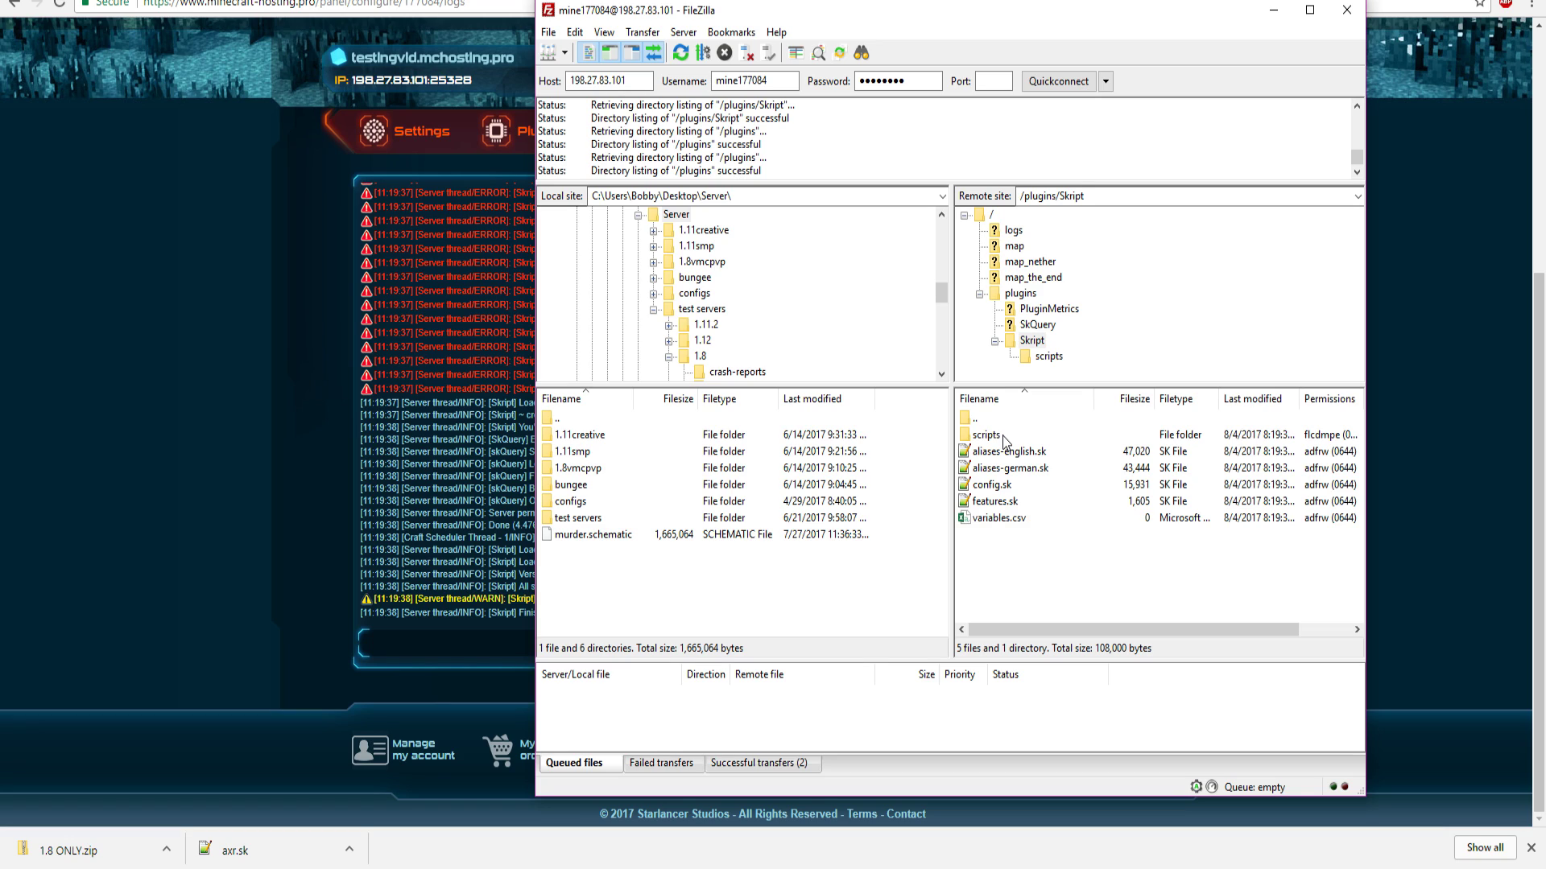
double_click(1013, 436)
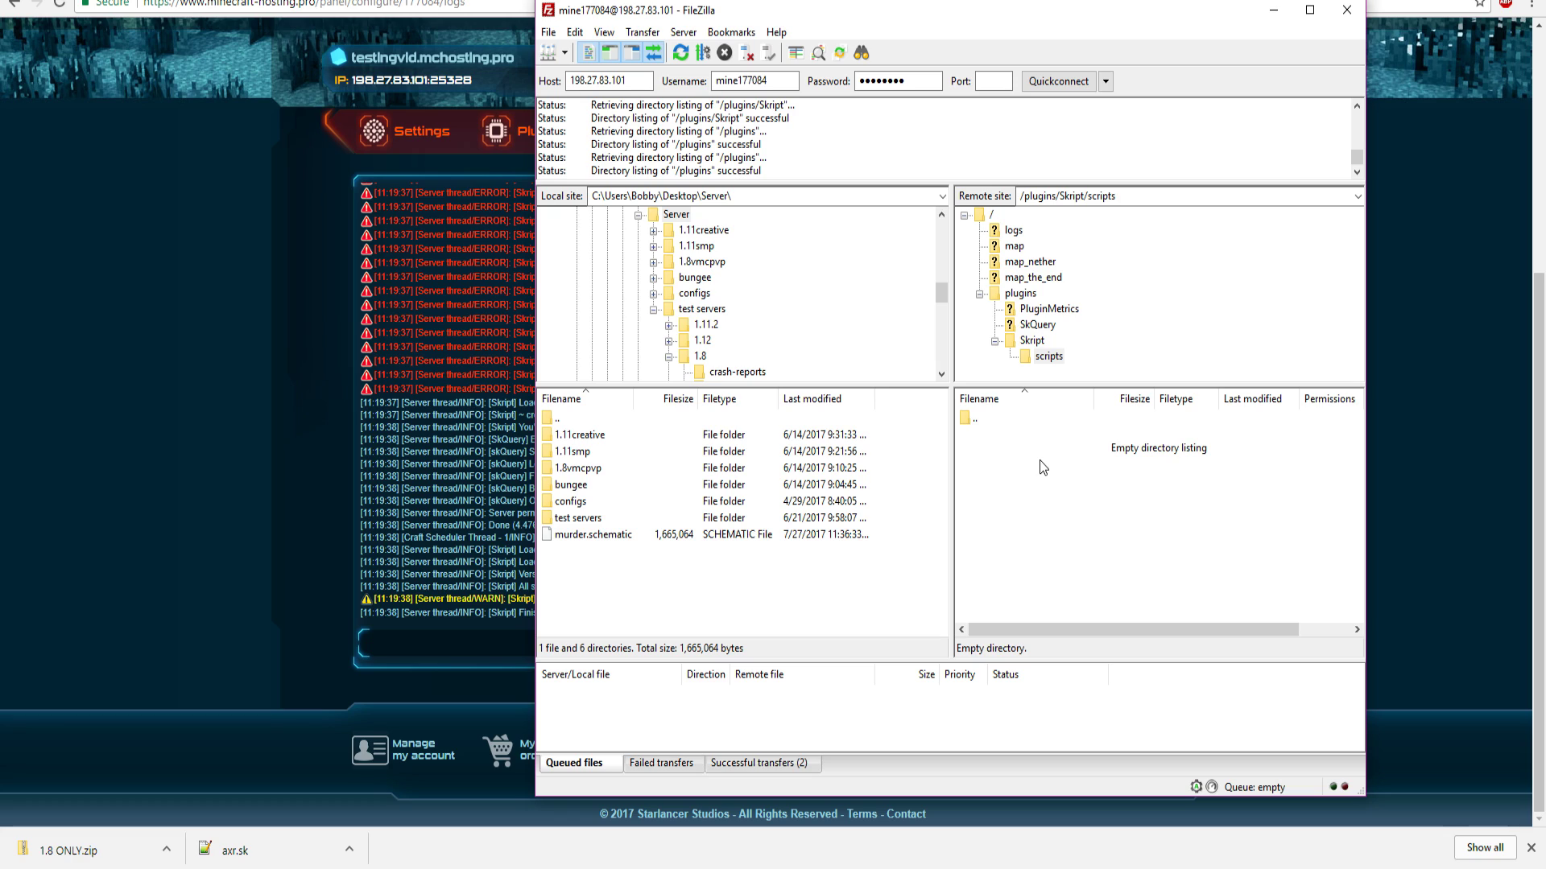
double_click(1028, 418)
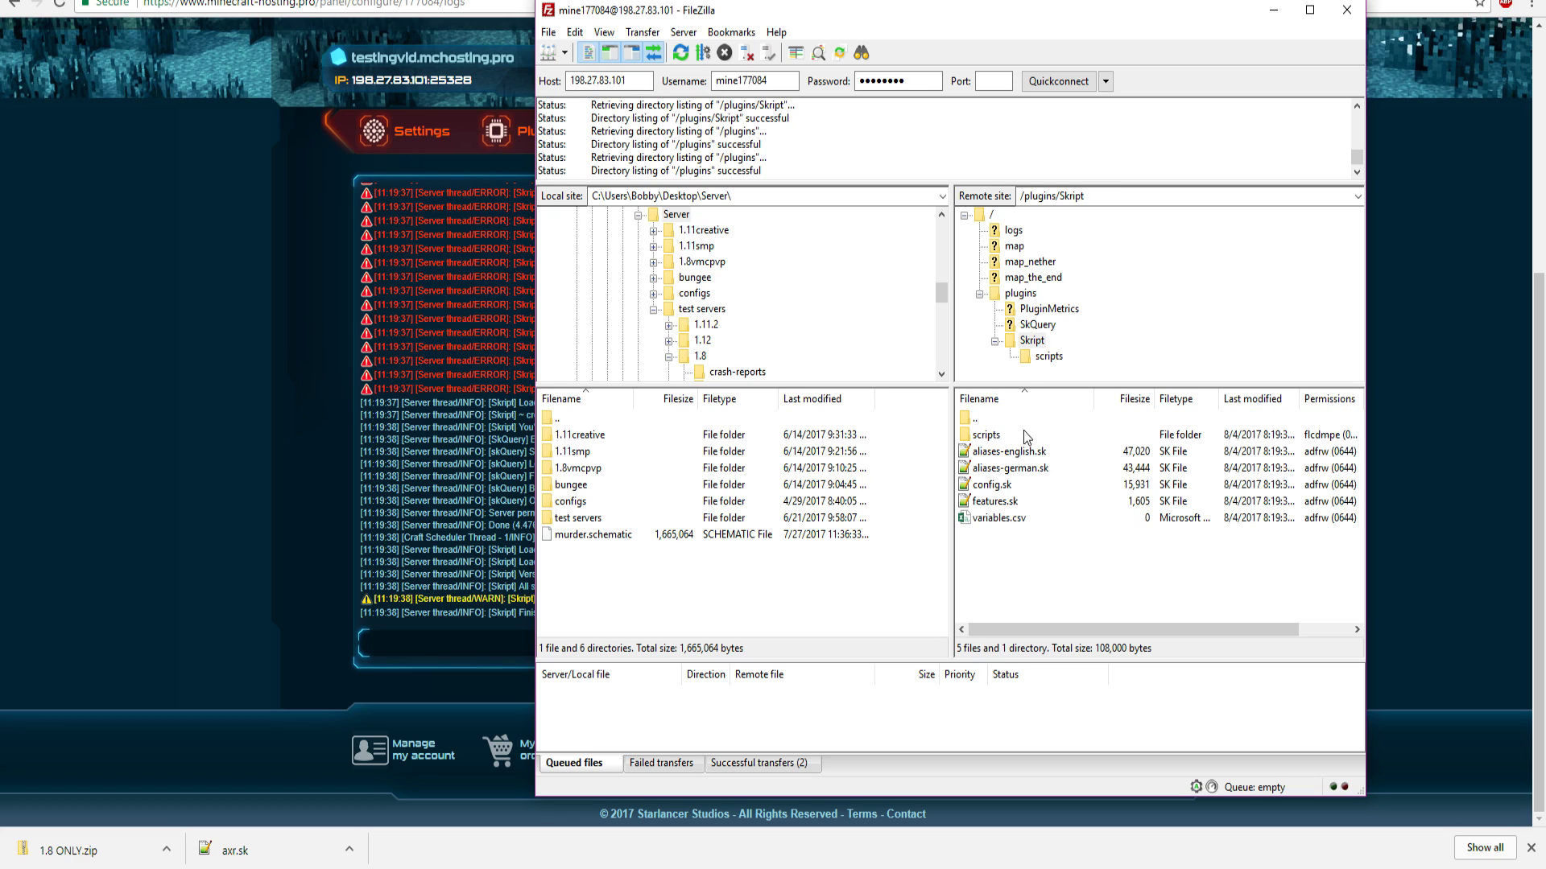
double_click(1025, 436)
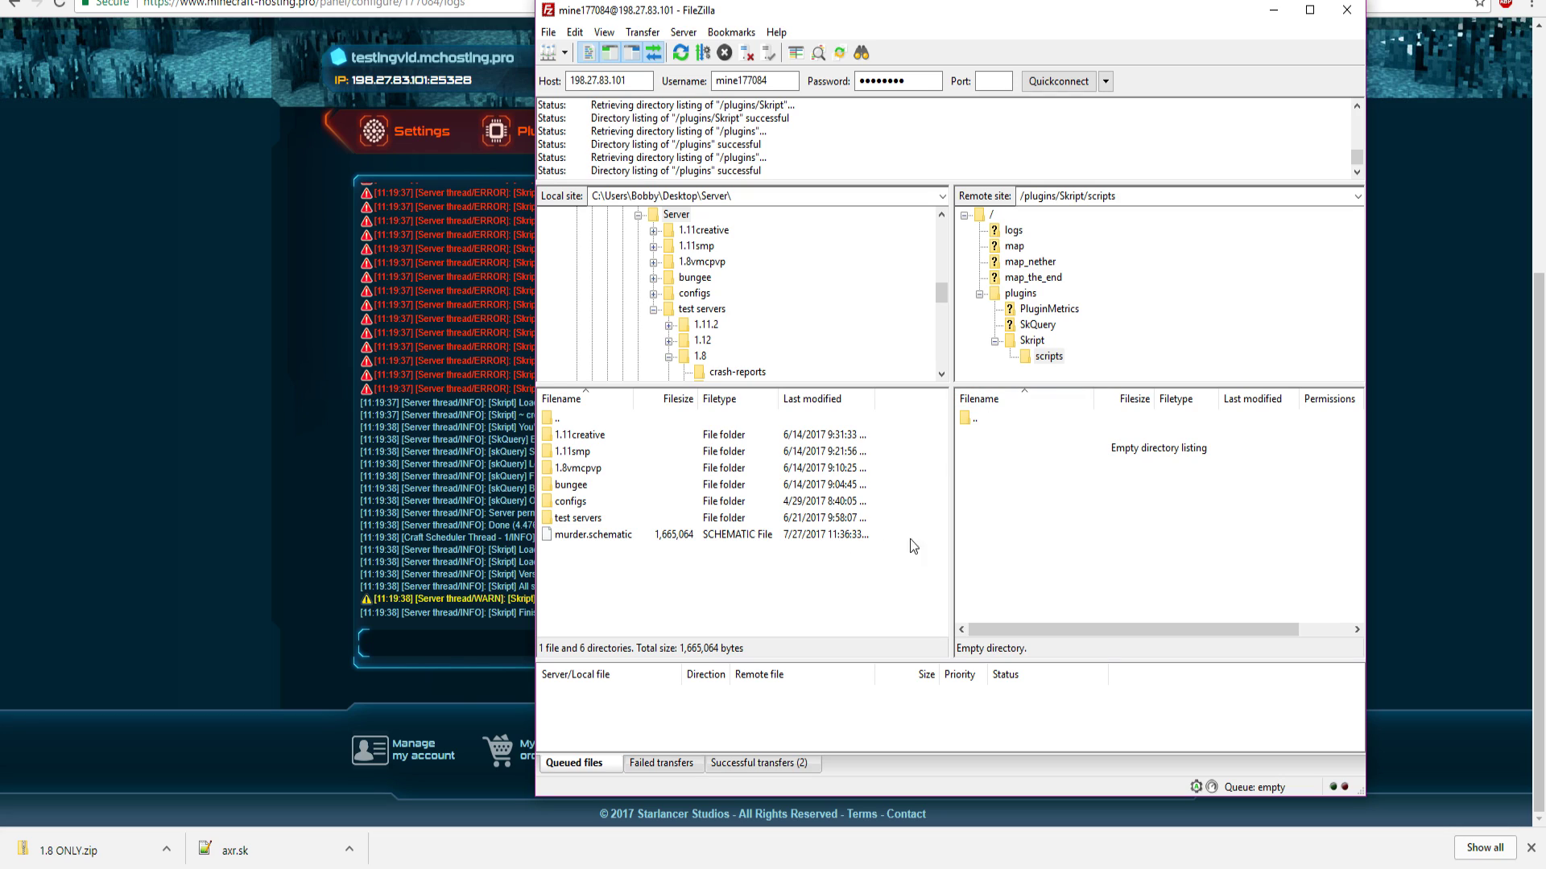
double_click(978, 420)
double_click(1013, 435)
Upload the downloaded axr.sk file to the server's /plugins/Skript/scripts directory
drag(280, 847, 483, 868)
drag(1184, 584, 1099, 496)
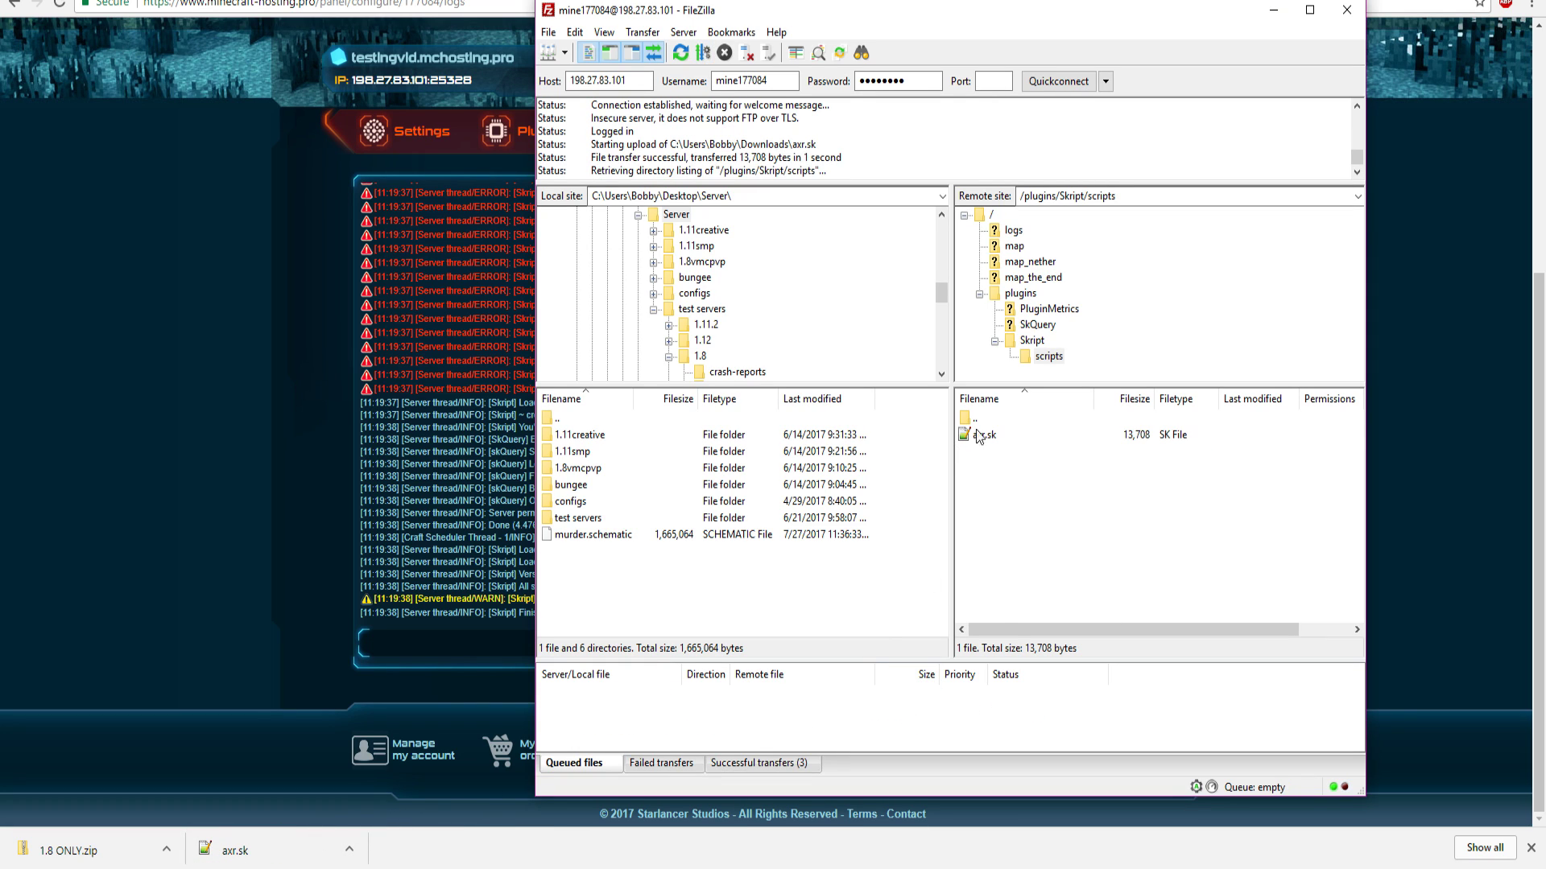
double_click(1024, 421)
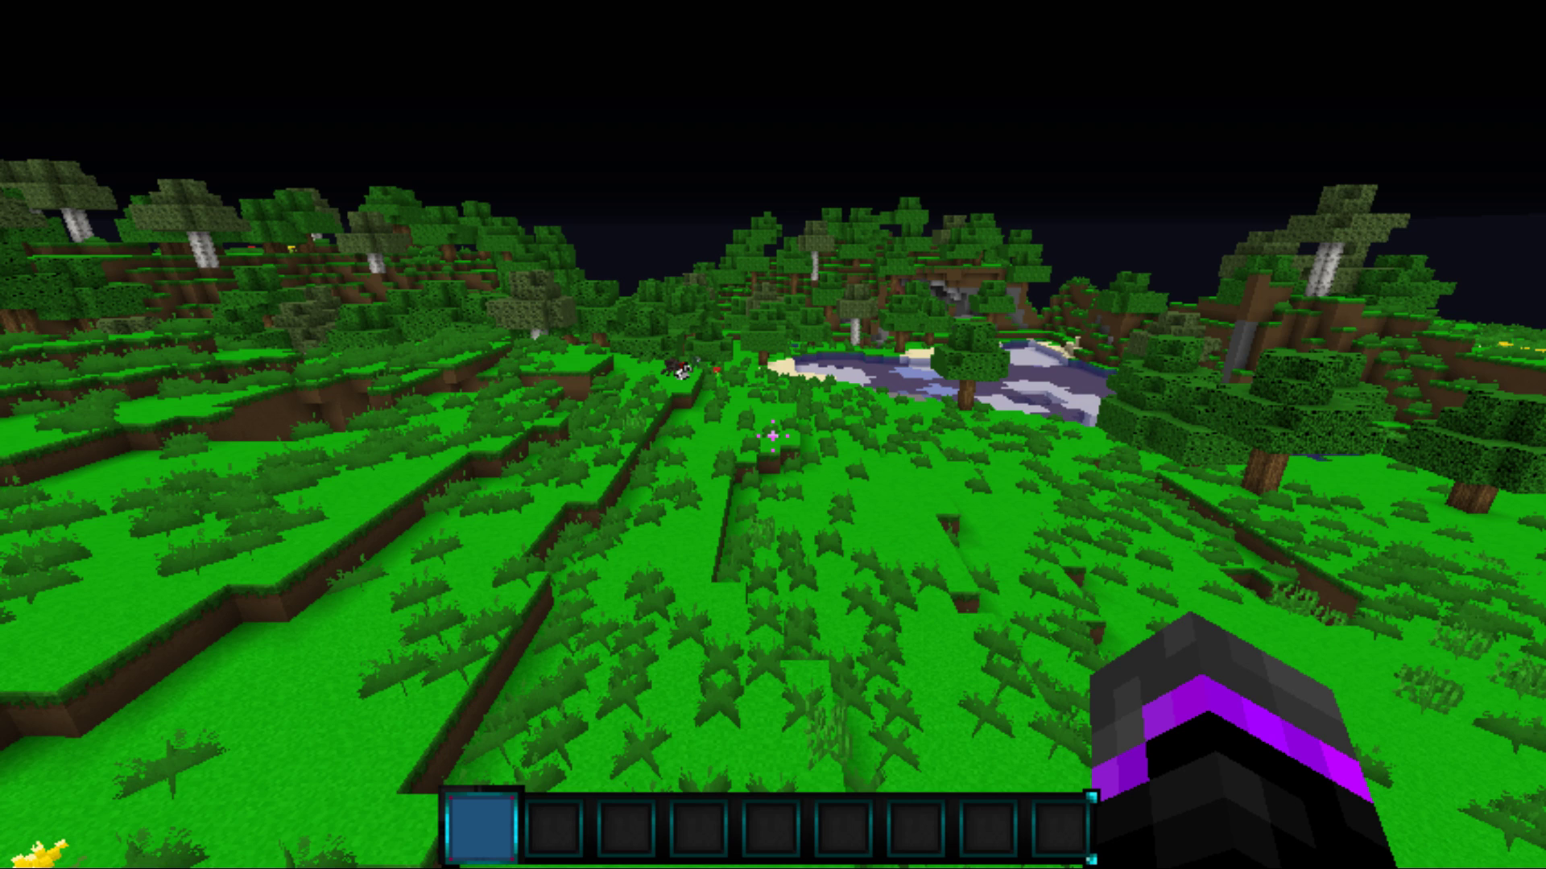
Switch to Minecraft and reload the Anti Xray script with the chat command /sk reload axr
key(slash)
text(sk reload axr)
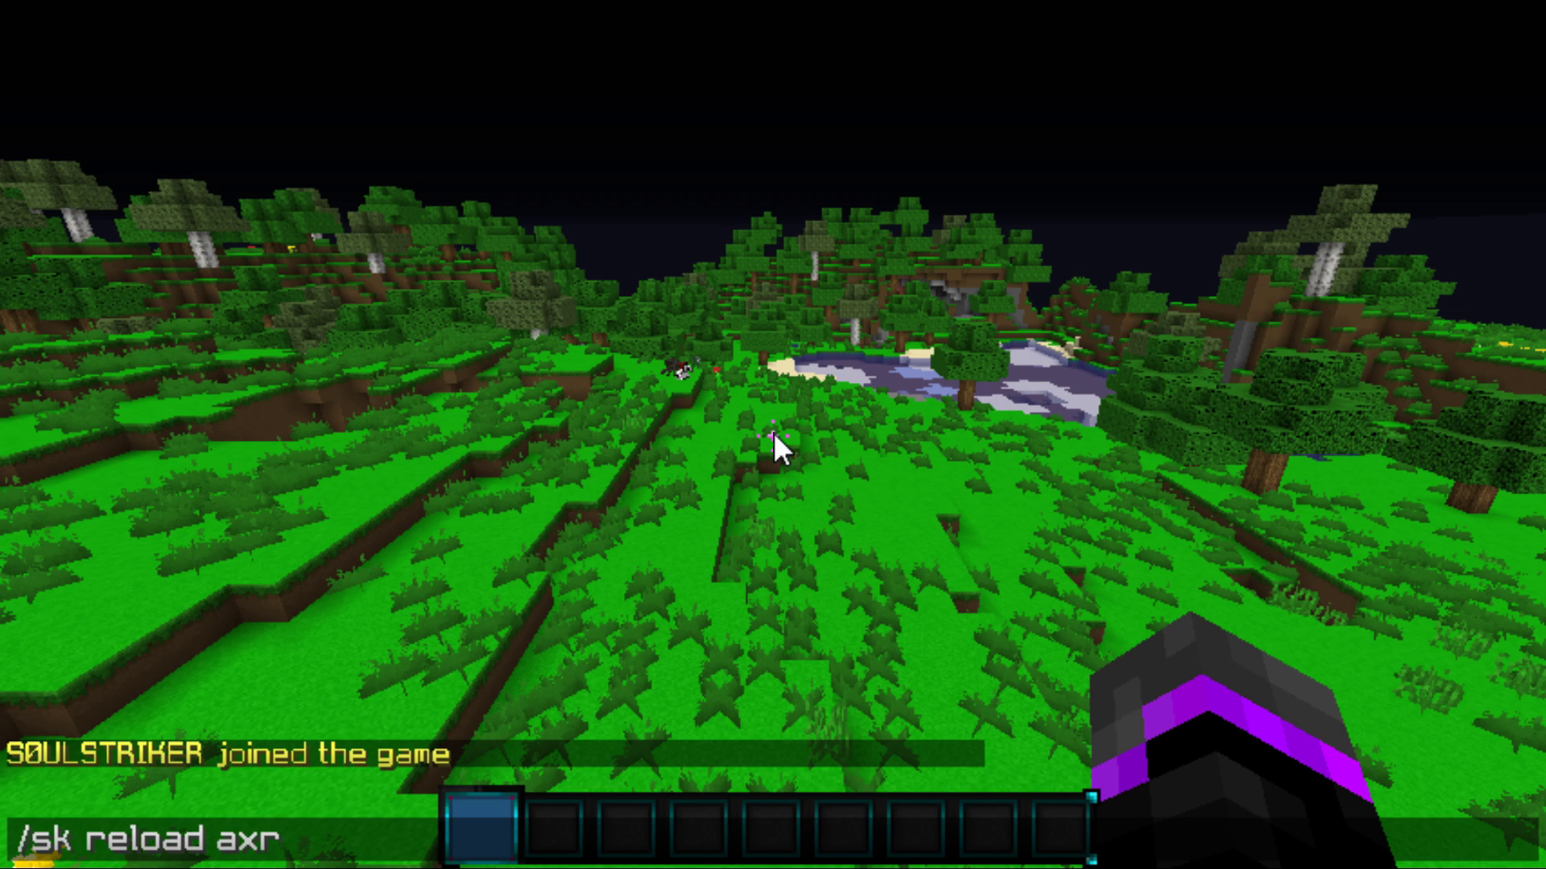
key(Return)
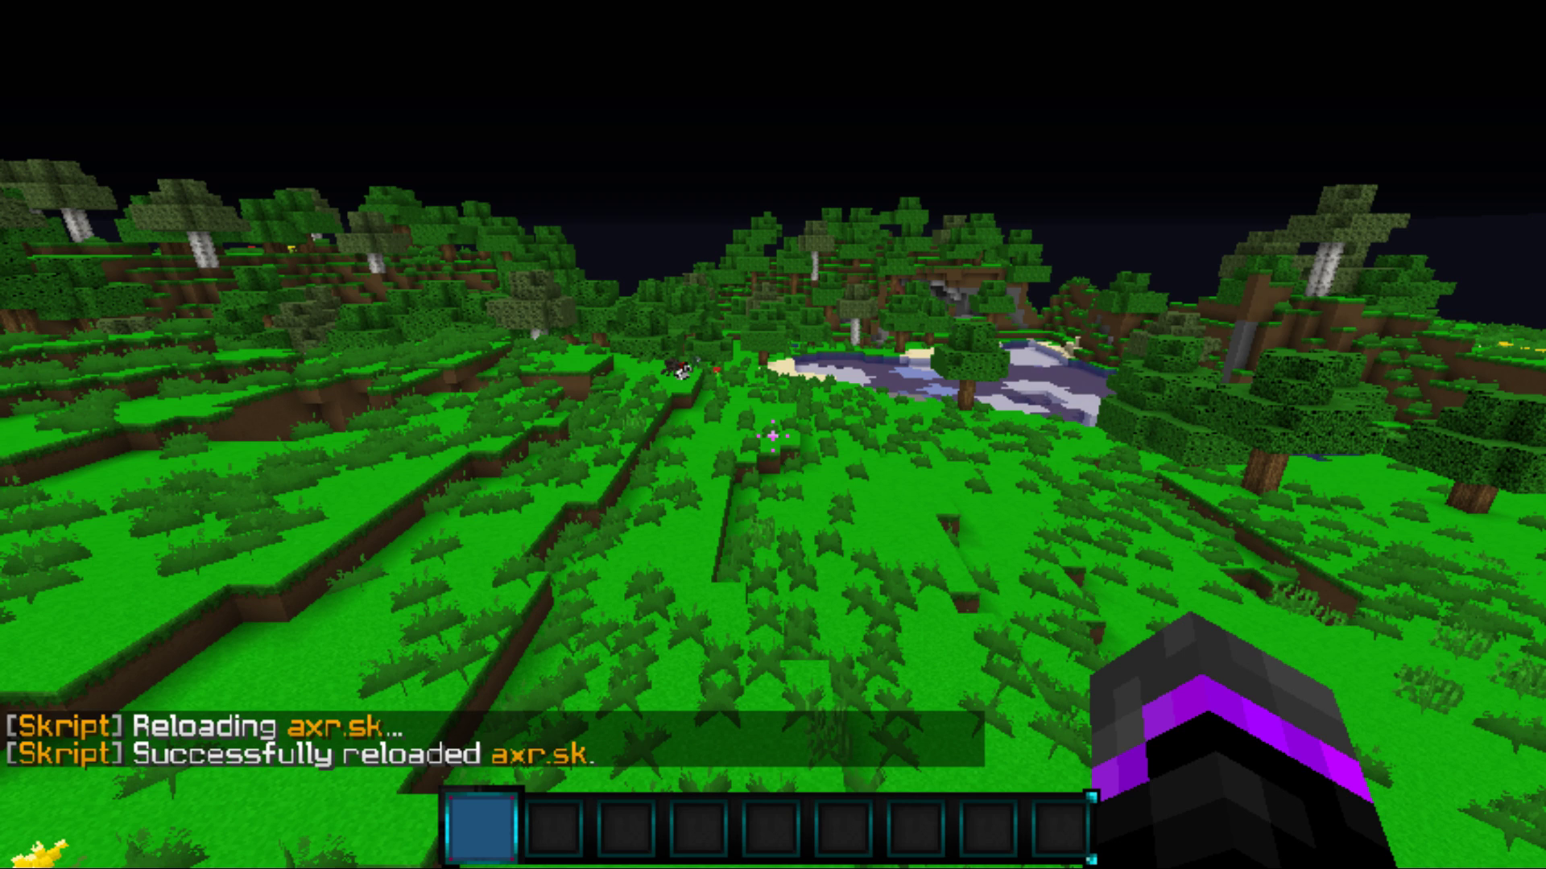
View the Anti-XRay ore menu with the /axr command and close it again
text(/axr)
key(Return)
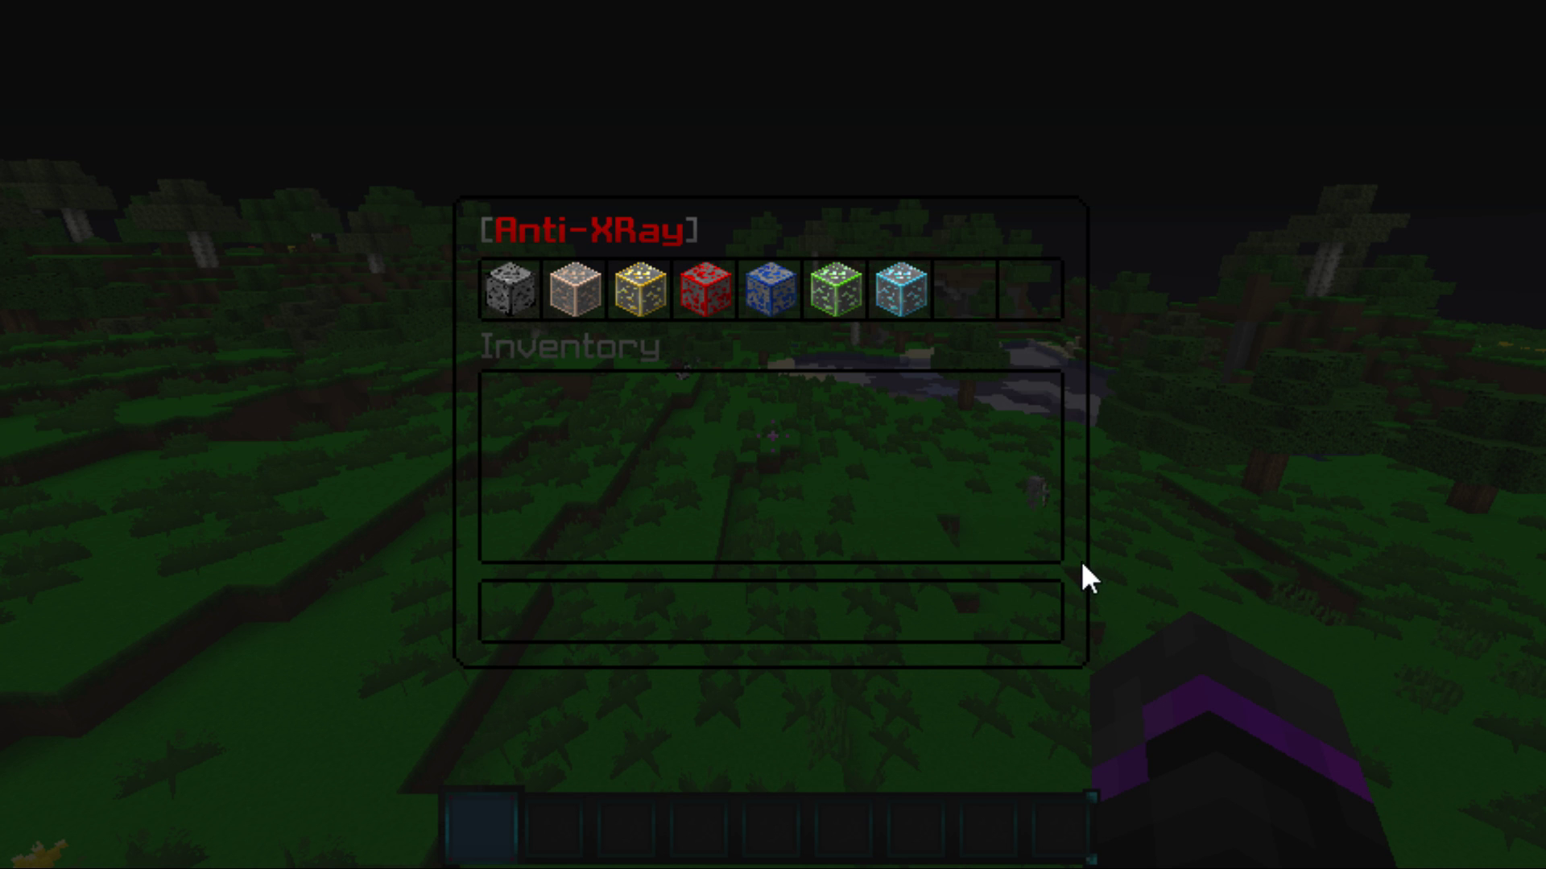
key(Escape)
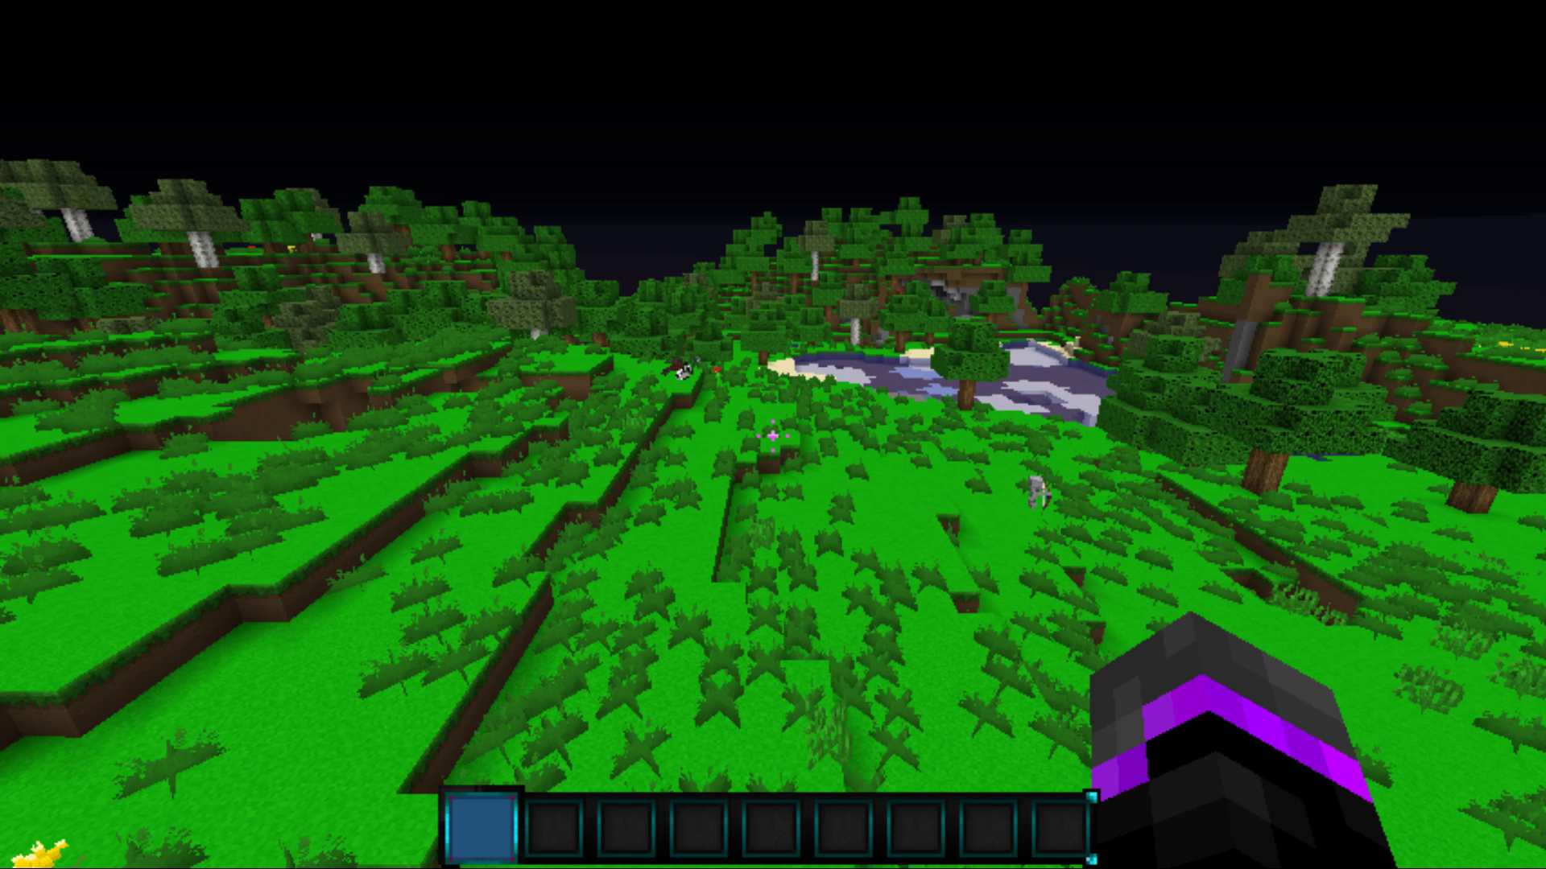
Show the script's help menu in chat with /axr help
text(/axr alerts)
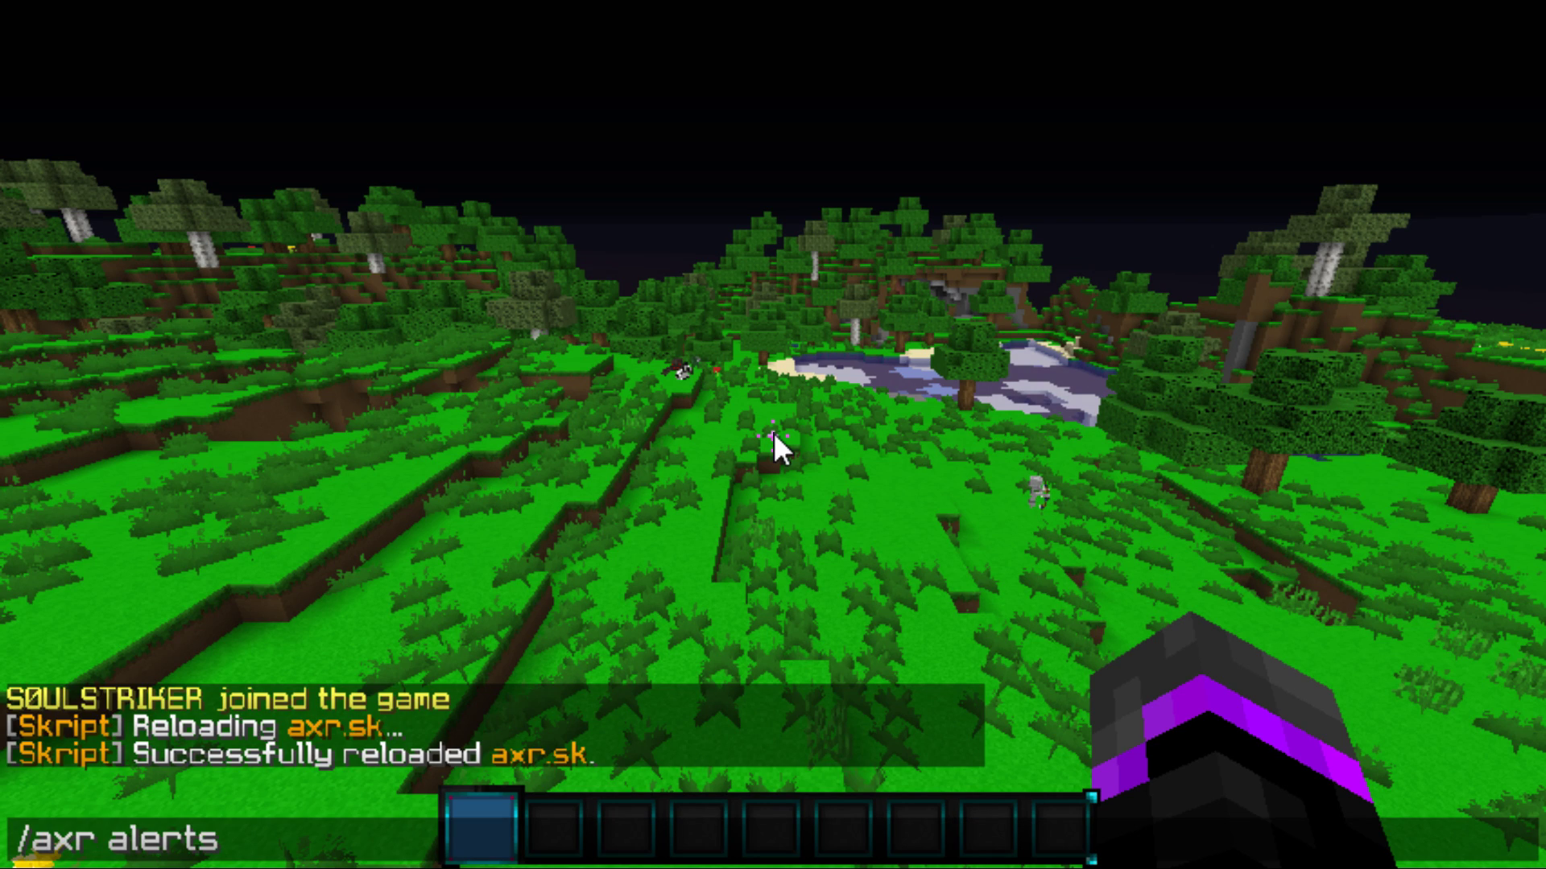
key(Return)
key(slash)
text(axr help)
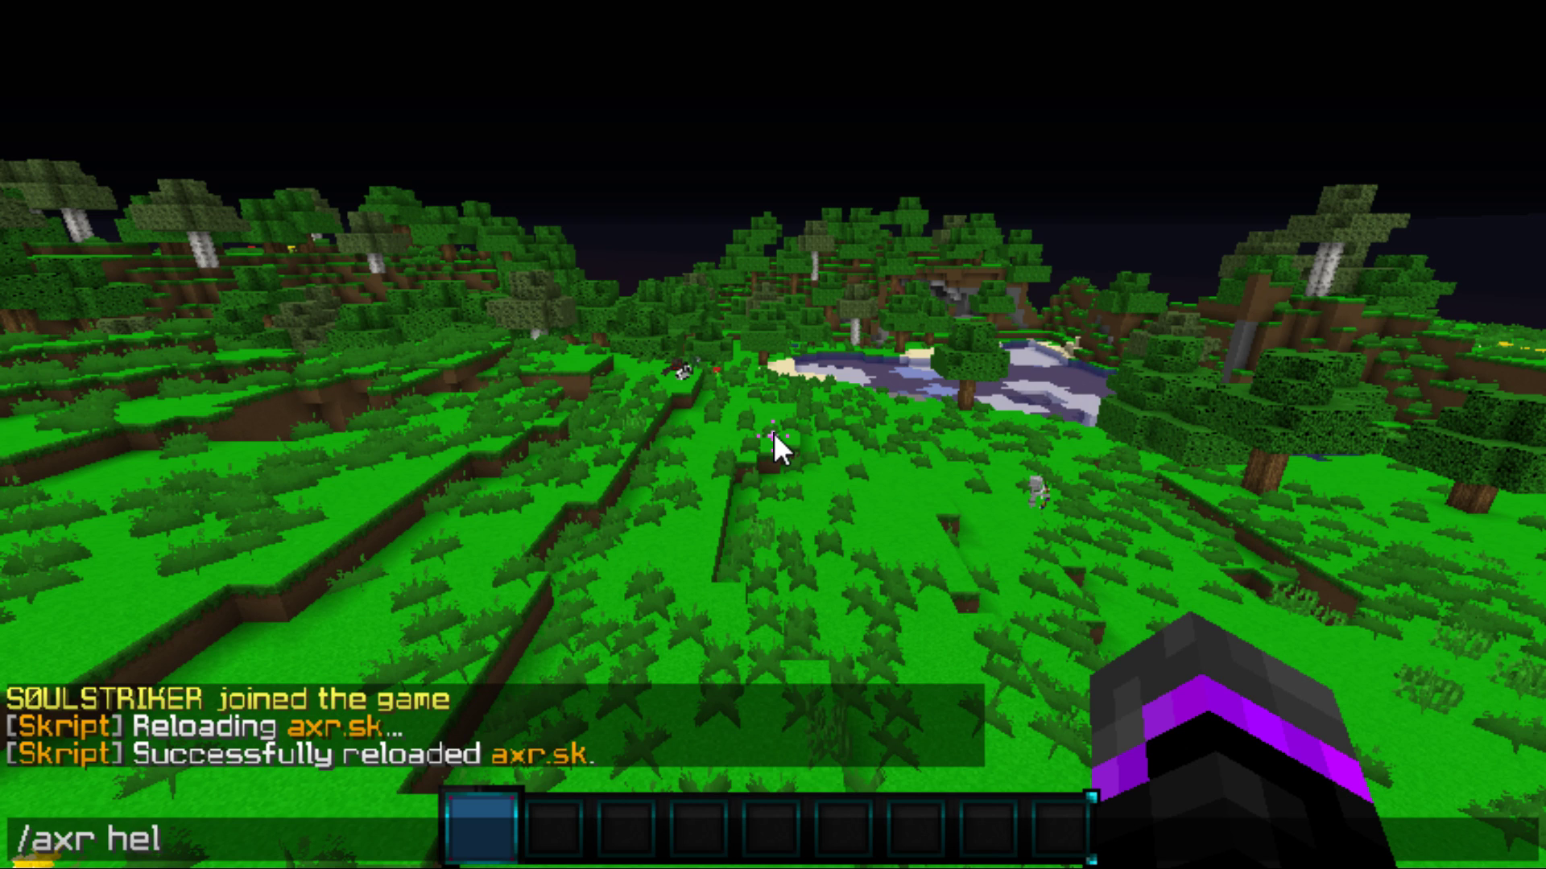
key(Return)
Enable ore counting with the command /axr orecount
key(t)
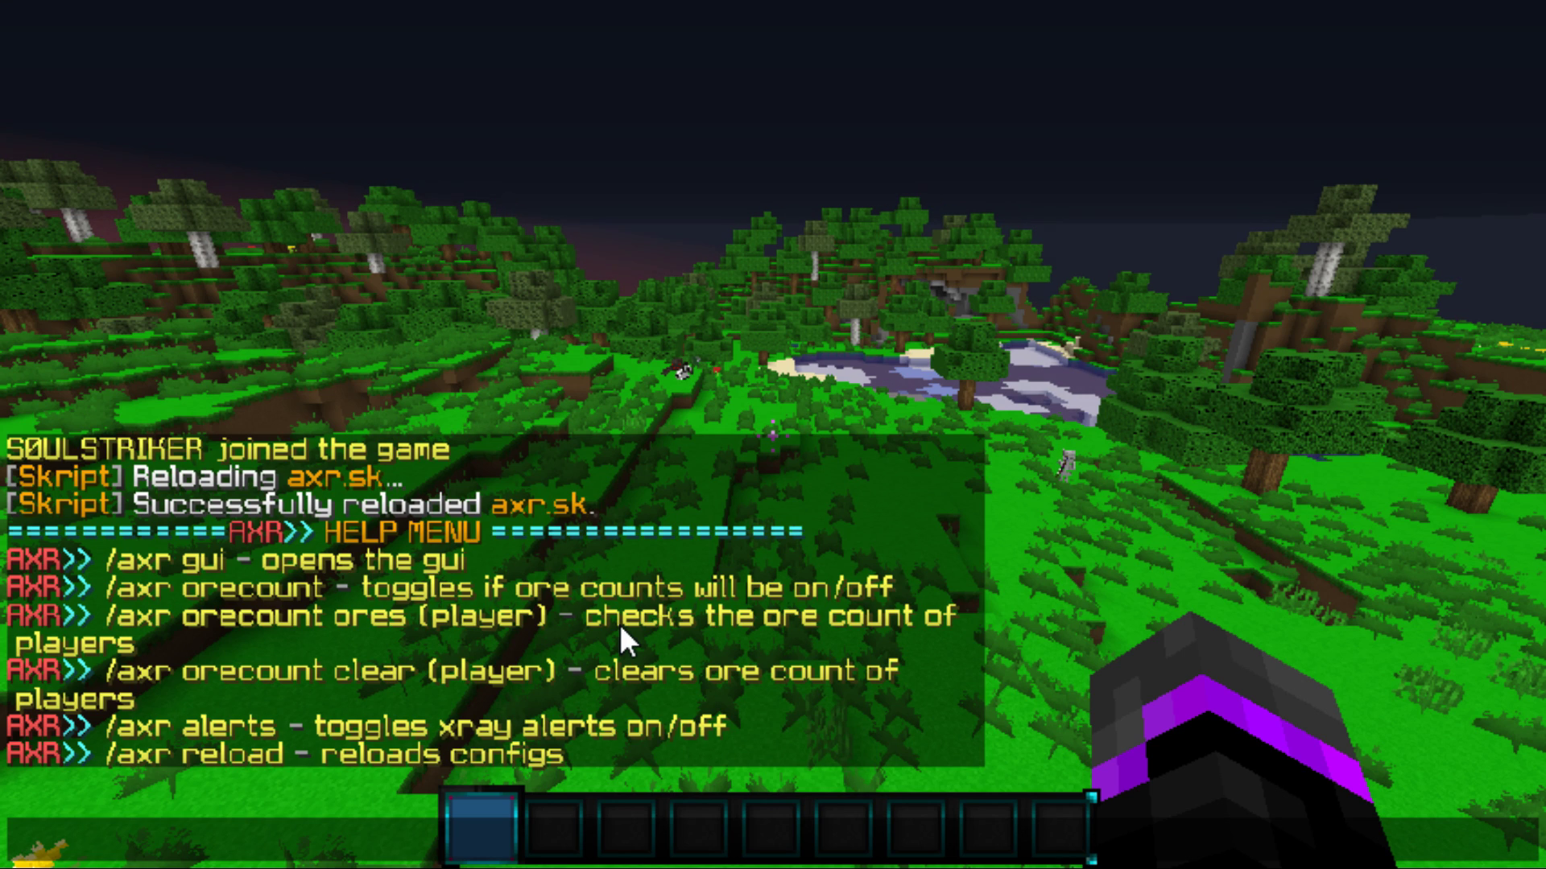
text(axr)
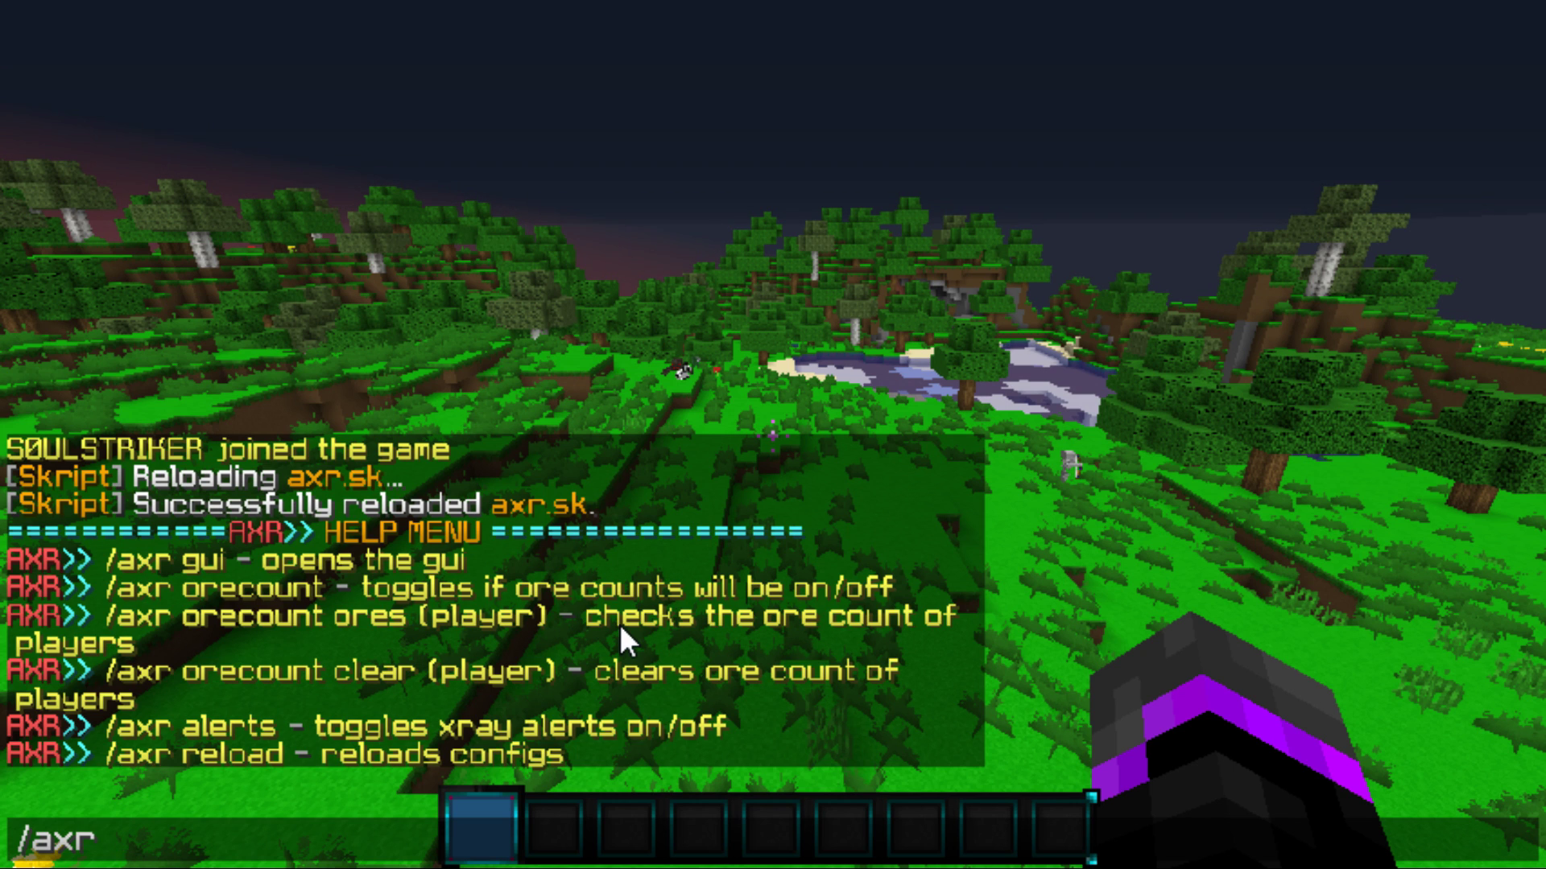
text( orecount)
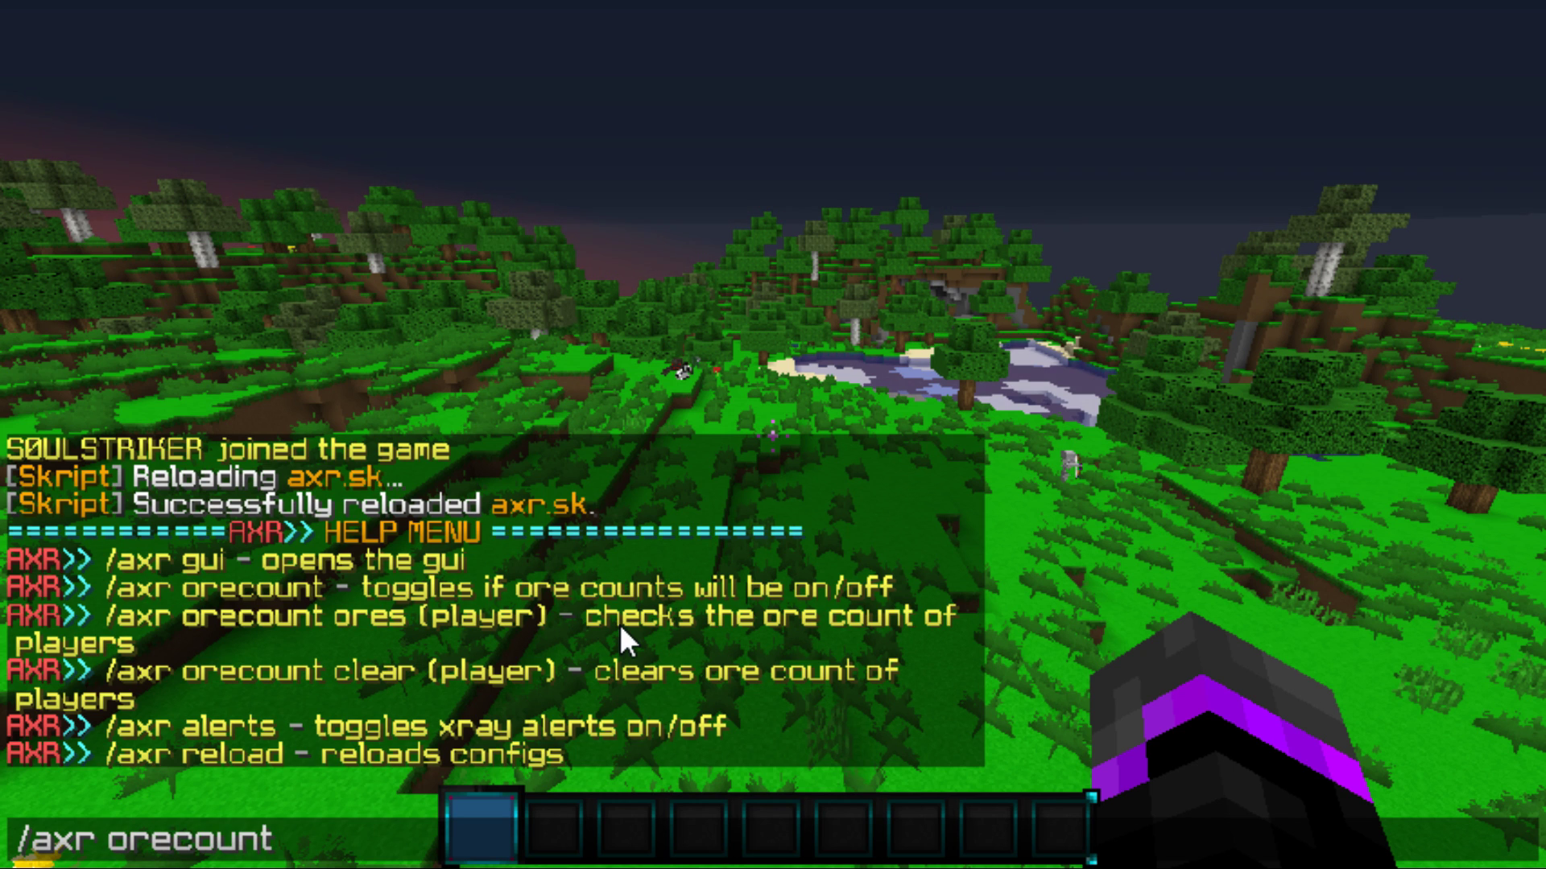
key(Return)
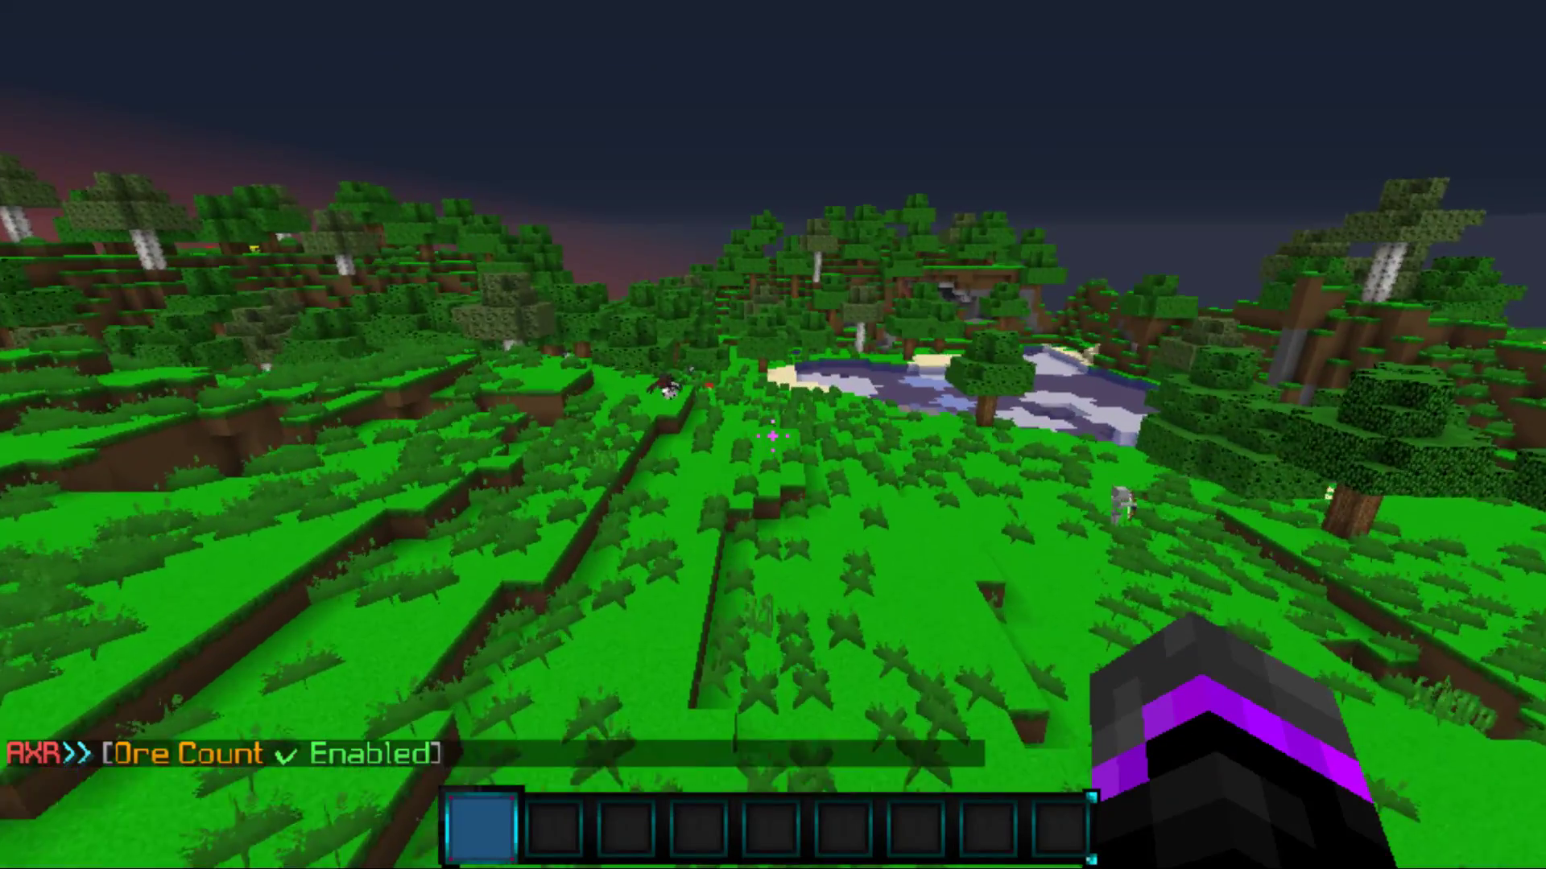
Turn ore counting off and back on by repeating /axr orecount twice
key(t)
key(Up)
key(Return)
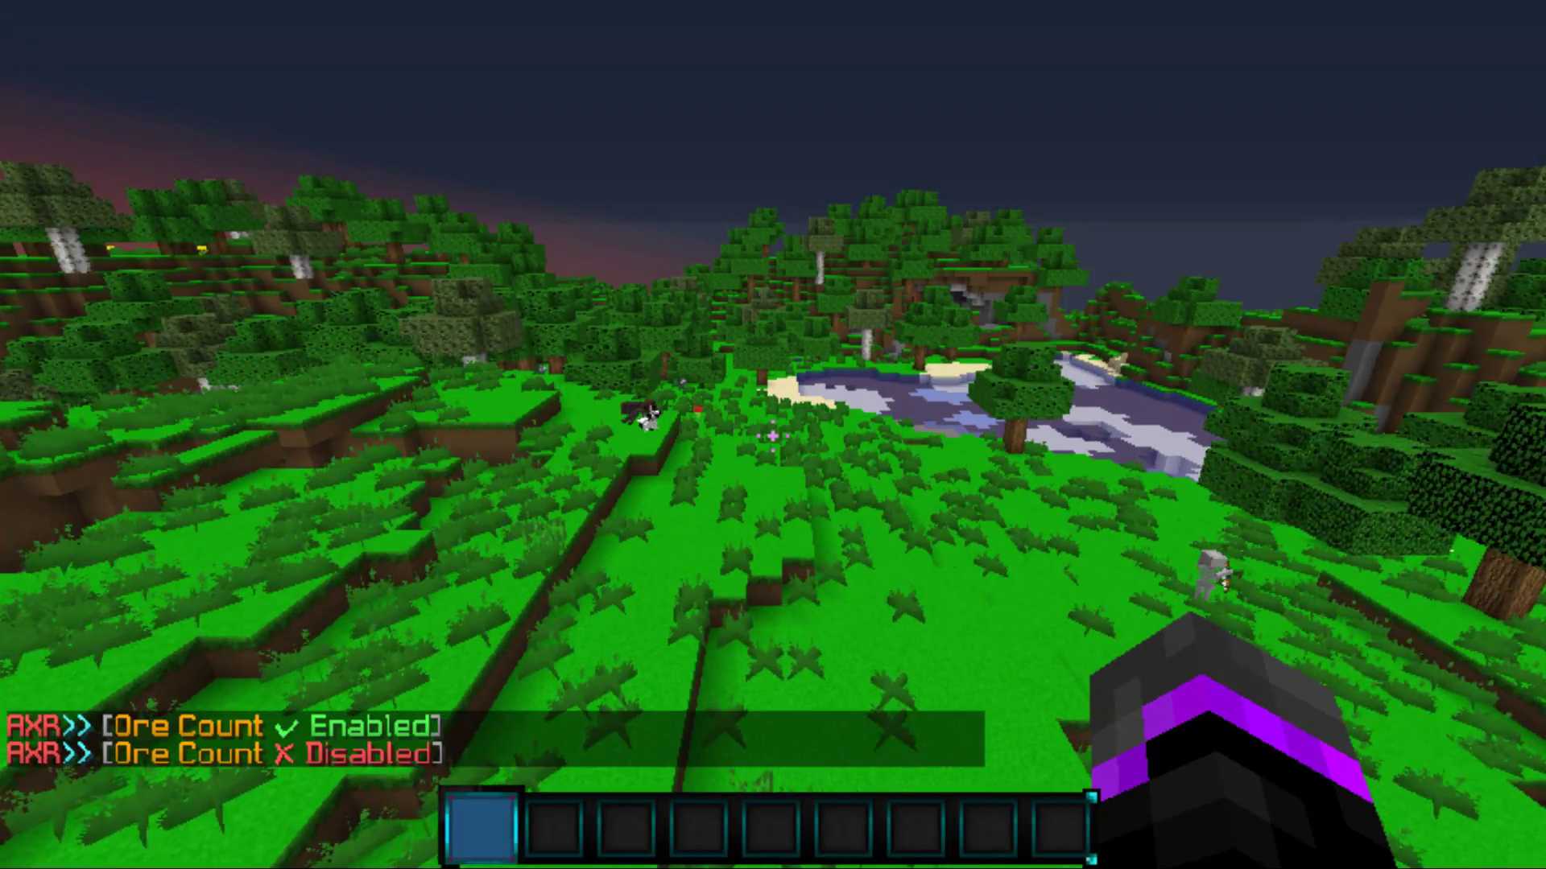
key(t)
key(Up)
key(Return)
Check the player's ore count with /axr orecount ores followed by the player's username
key(t)
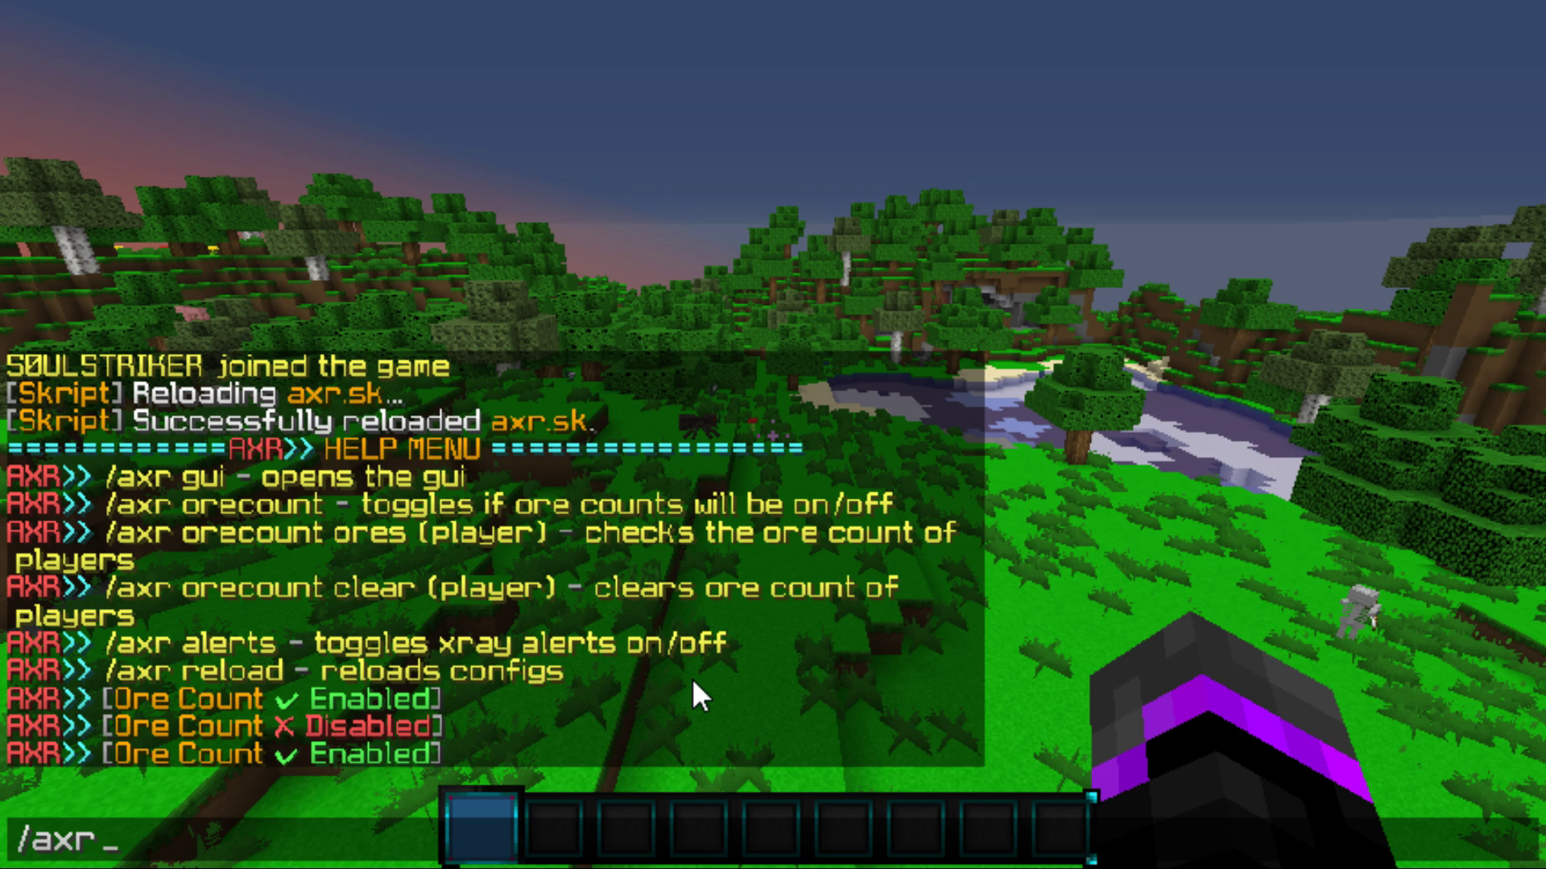
text(orecount ores)
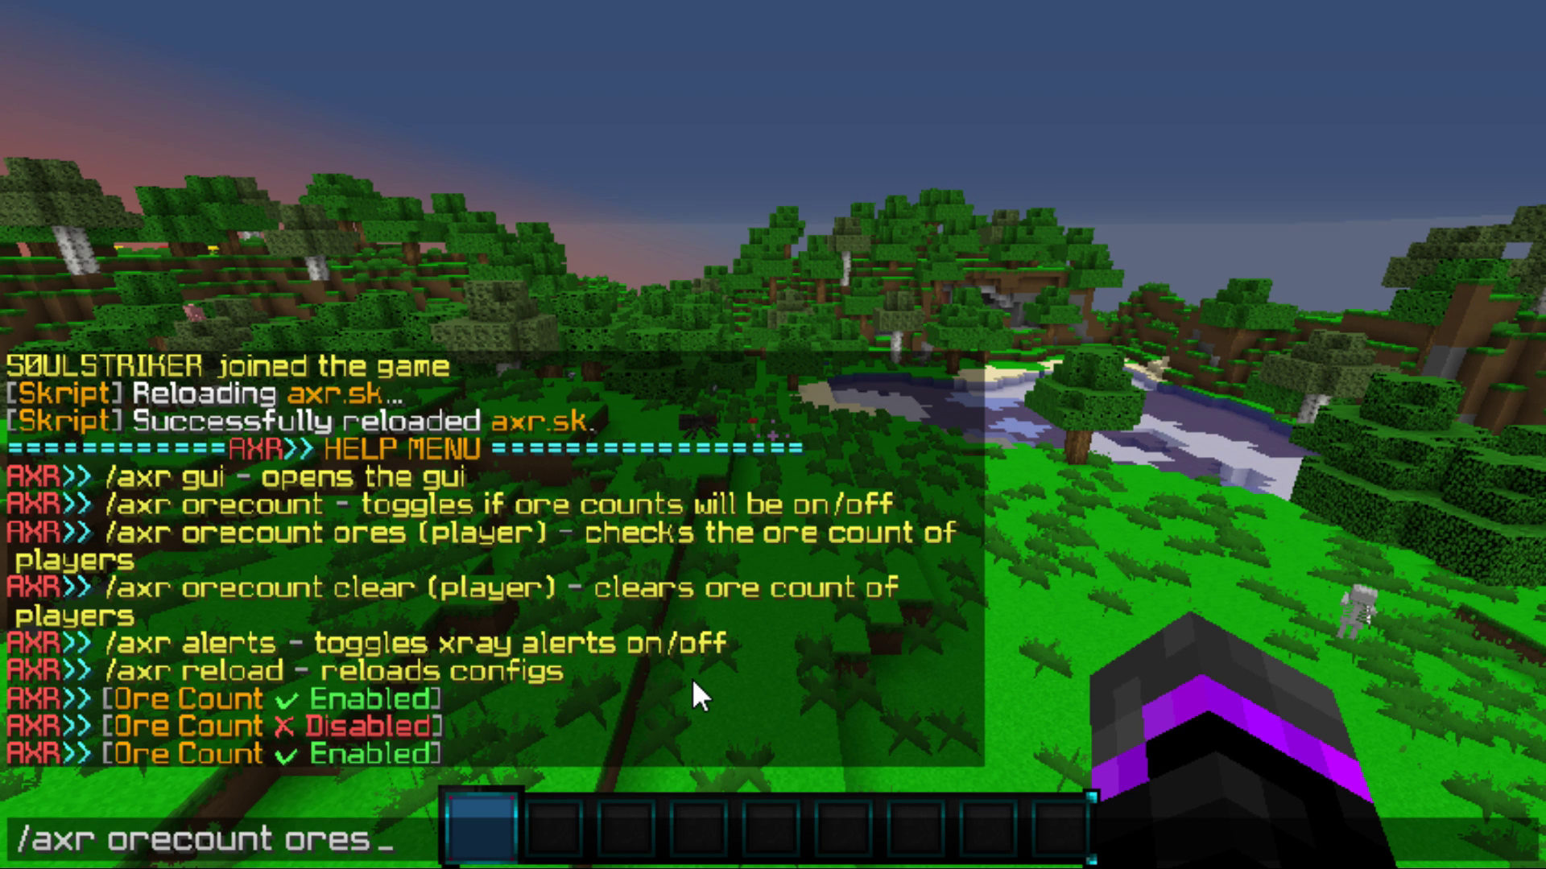
key(Tab)
key(Return)
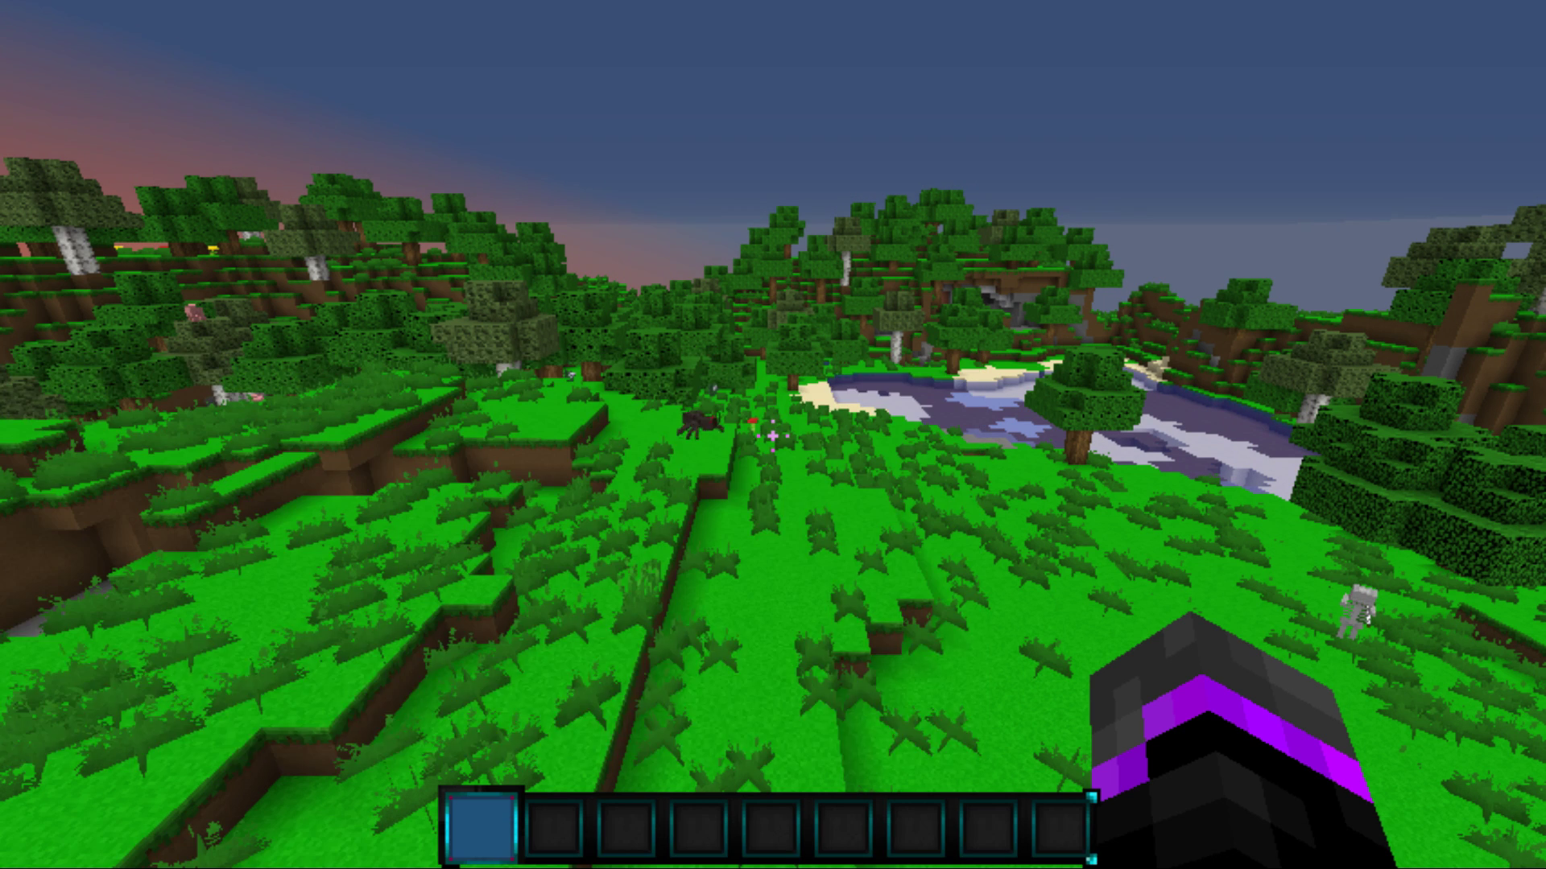
key(a)
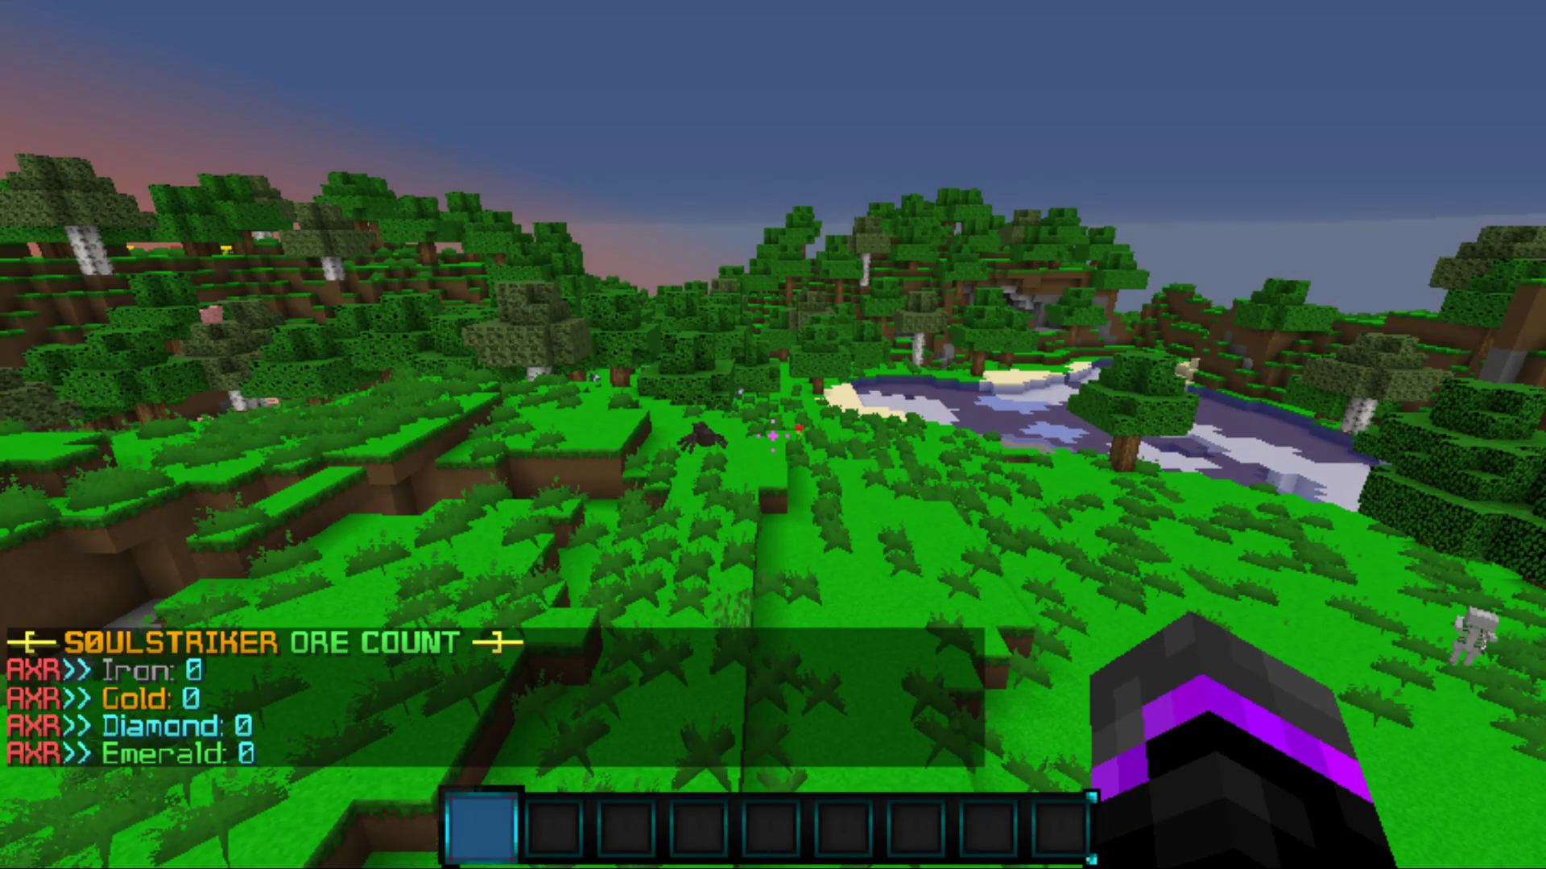
Run /axr alerts without an option, and enable xray alerts for every ore with /axr alerts all
key(t)
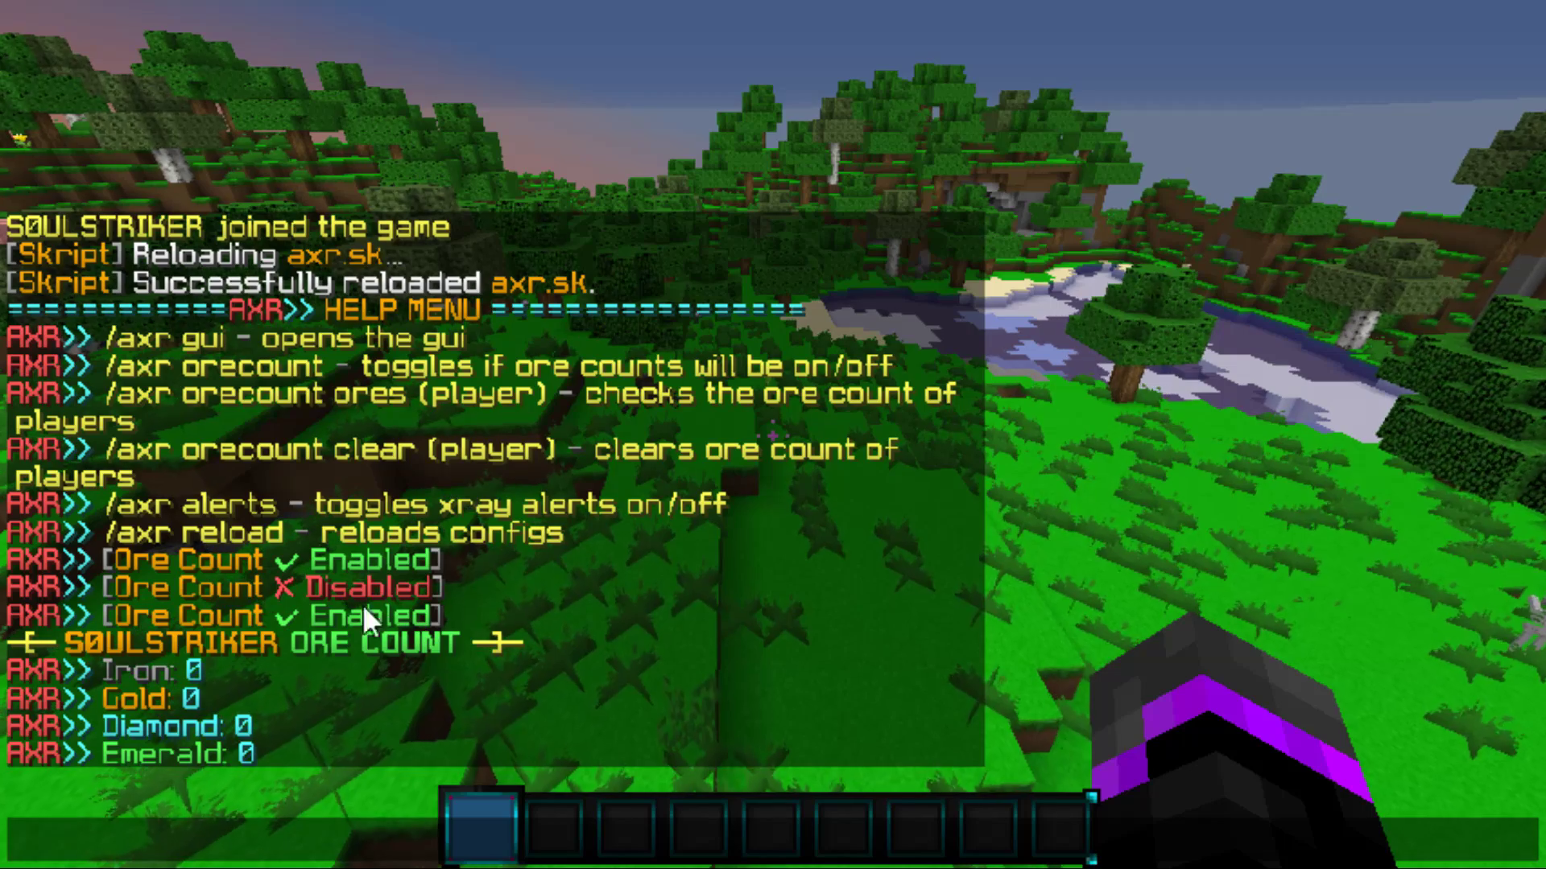
text(/axr alerts)
key(Return)
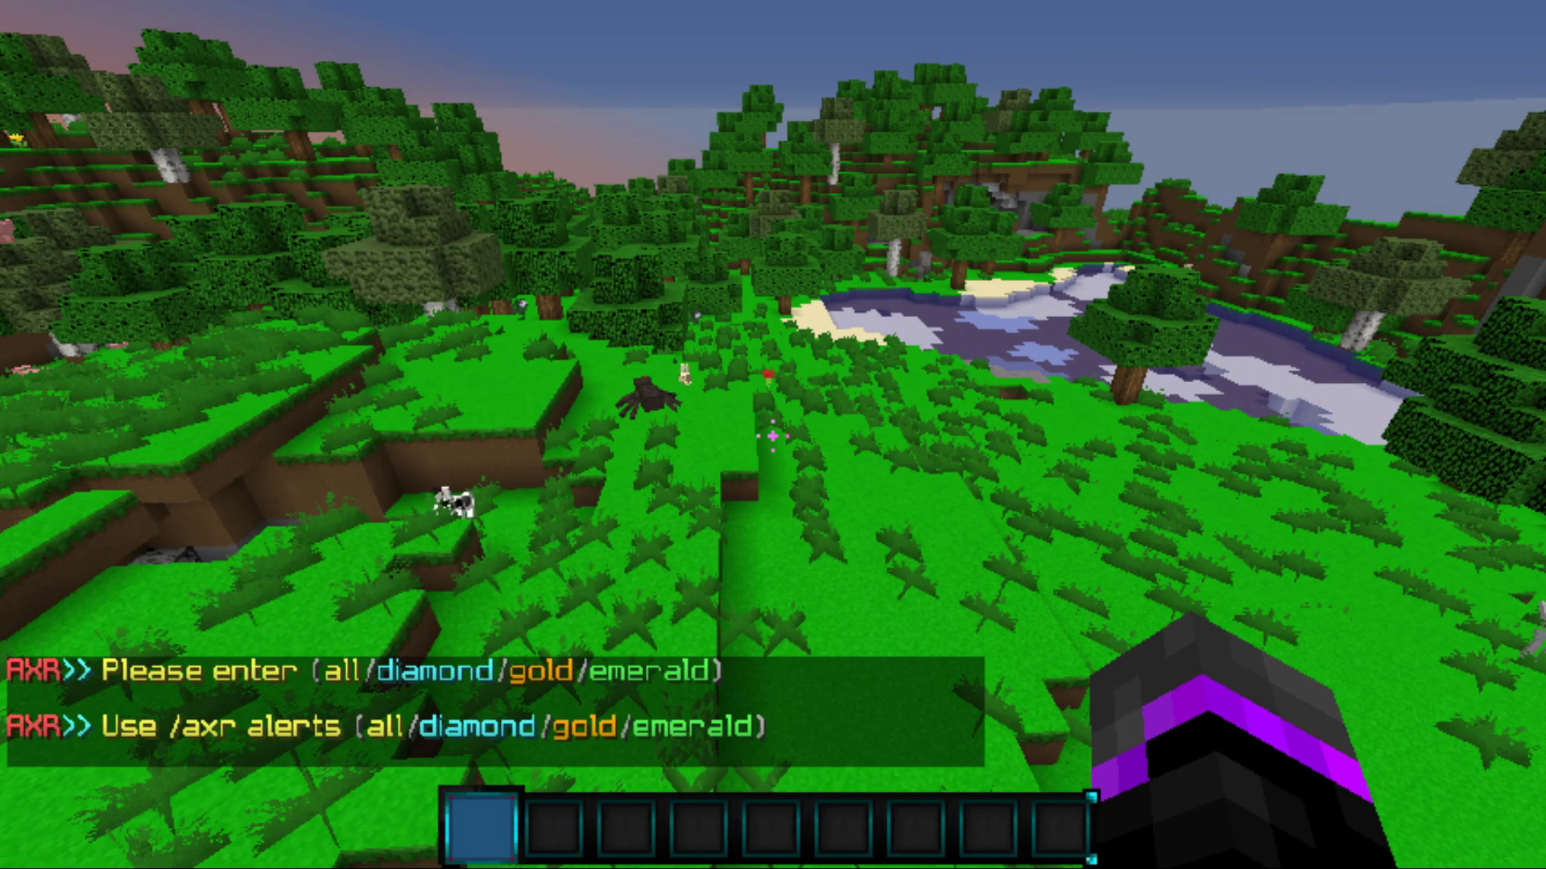
key(t)
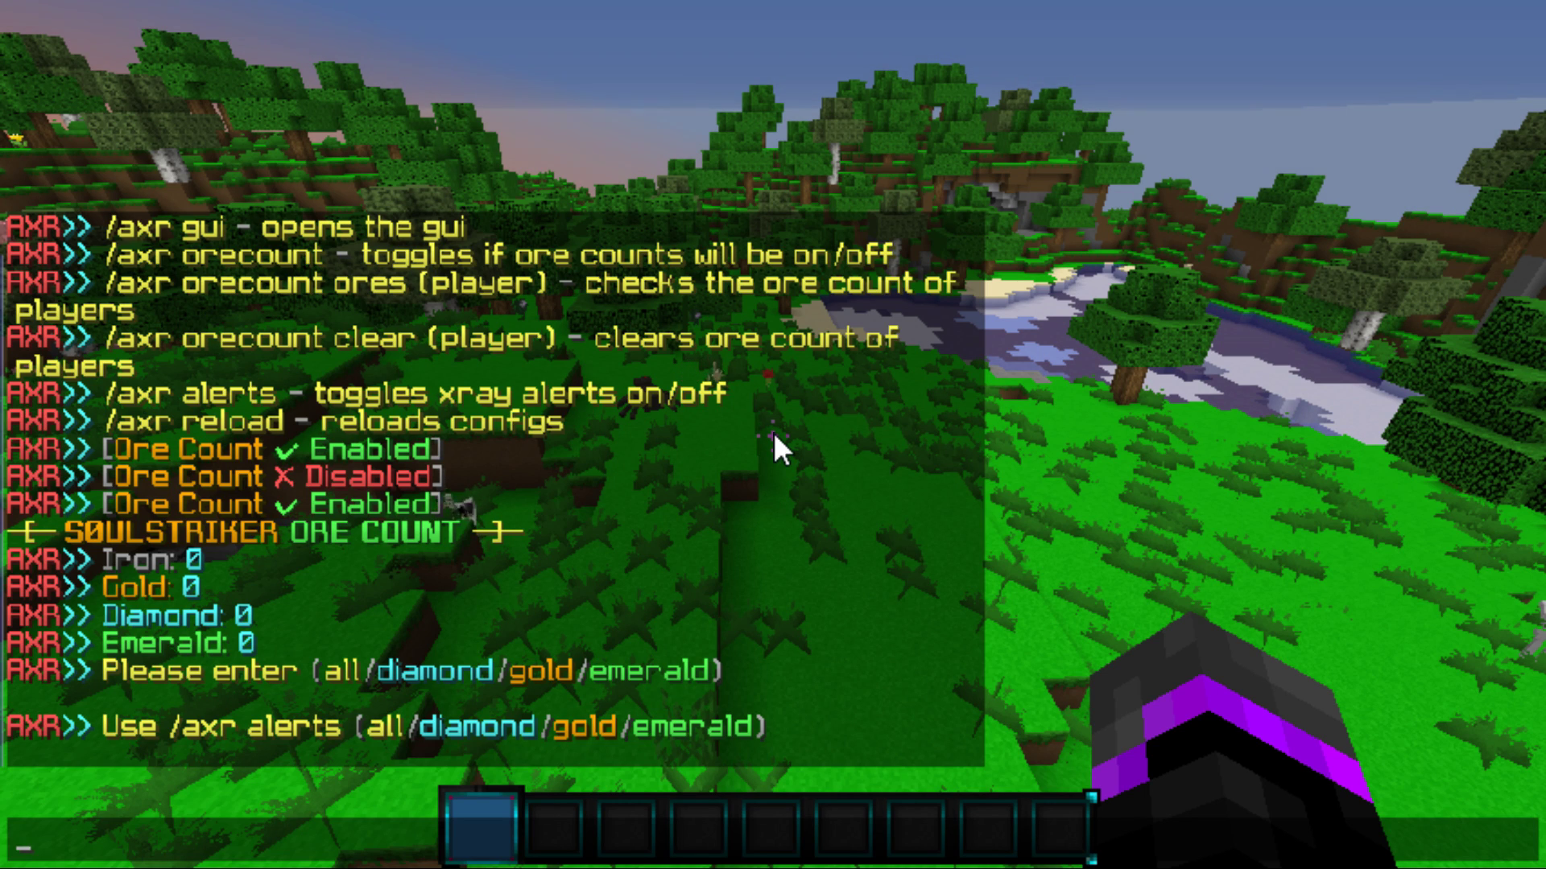
key(Up)
text(all)
key(Return)
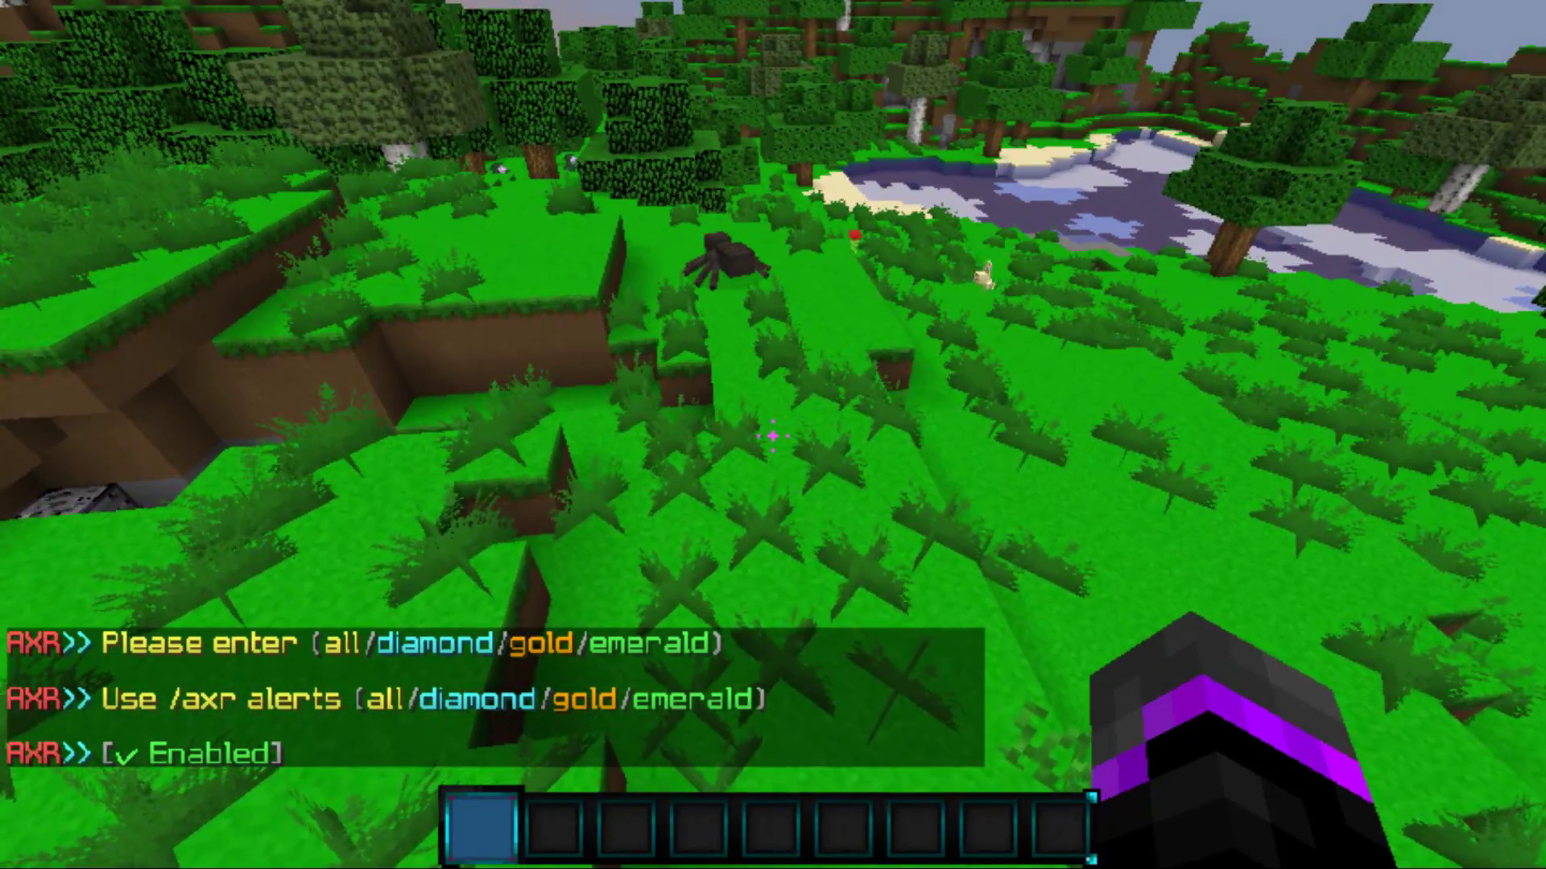
Disable the xray alerts for all ores by repeating /axr alerts all
key(t)
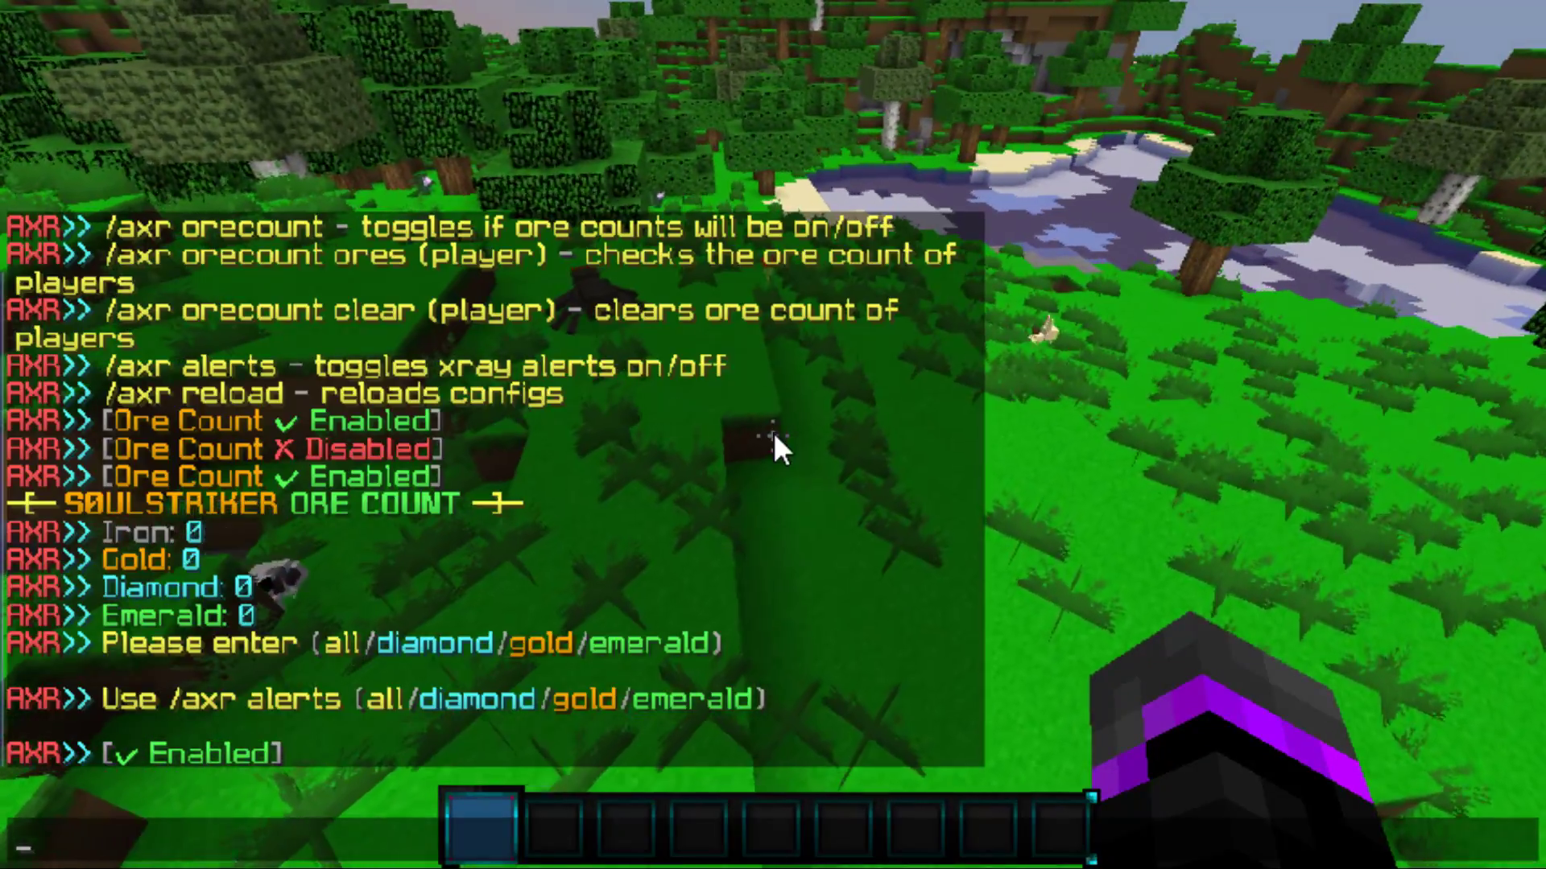
key(Up)
key(Return)
Enable xray alerts for diamond only with /axr alerts diamond
key(t)
key(Up)
key(BackSpace)
key(BackSpace)
key(BackSpace)
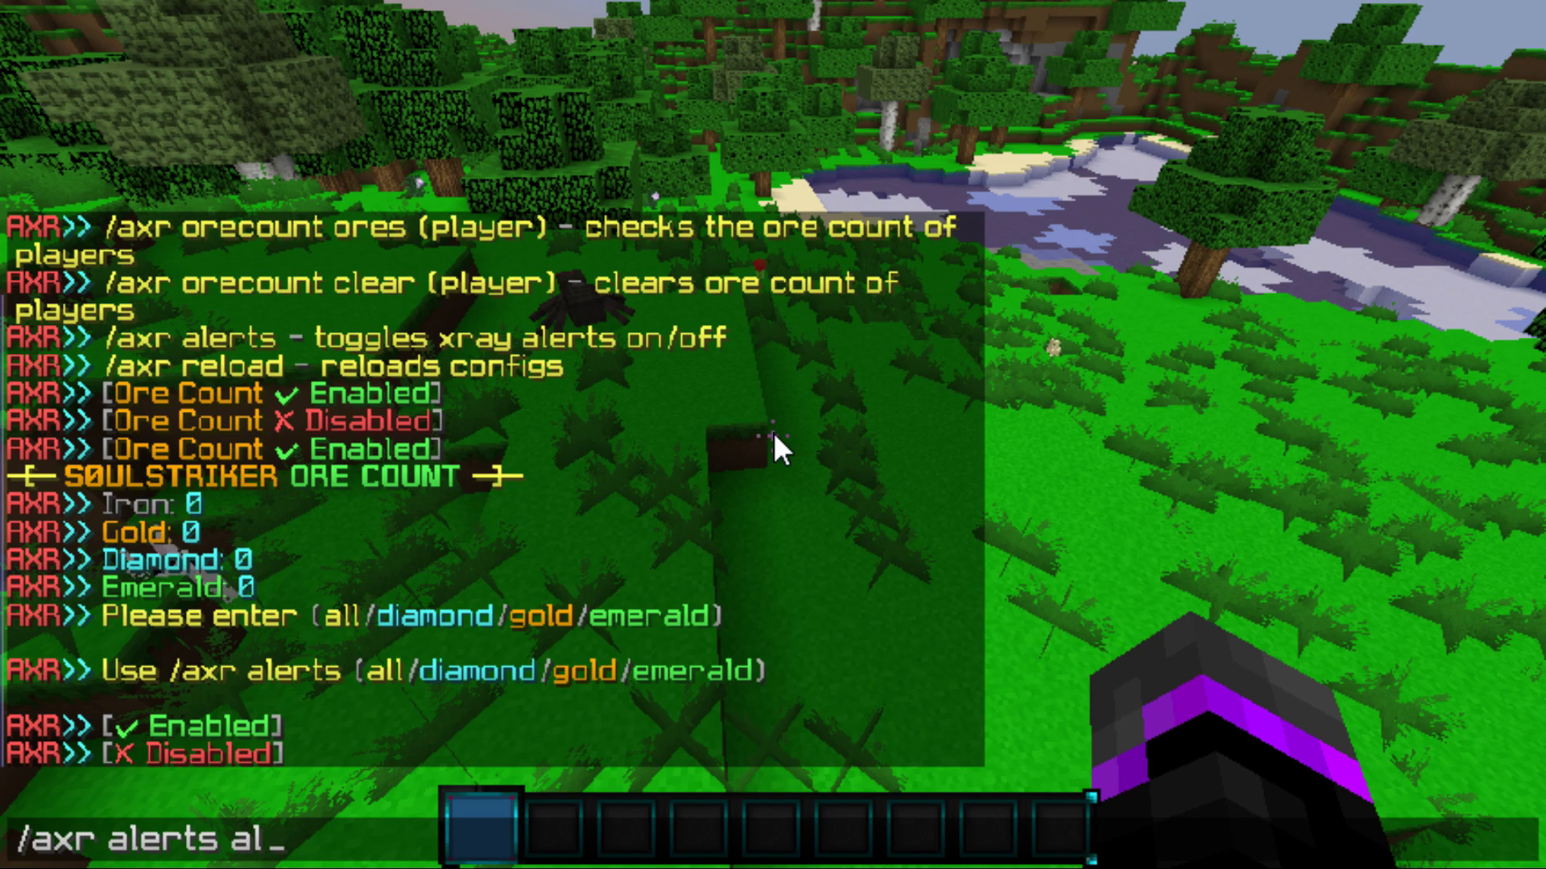
text(diamond)
key(Return)
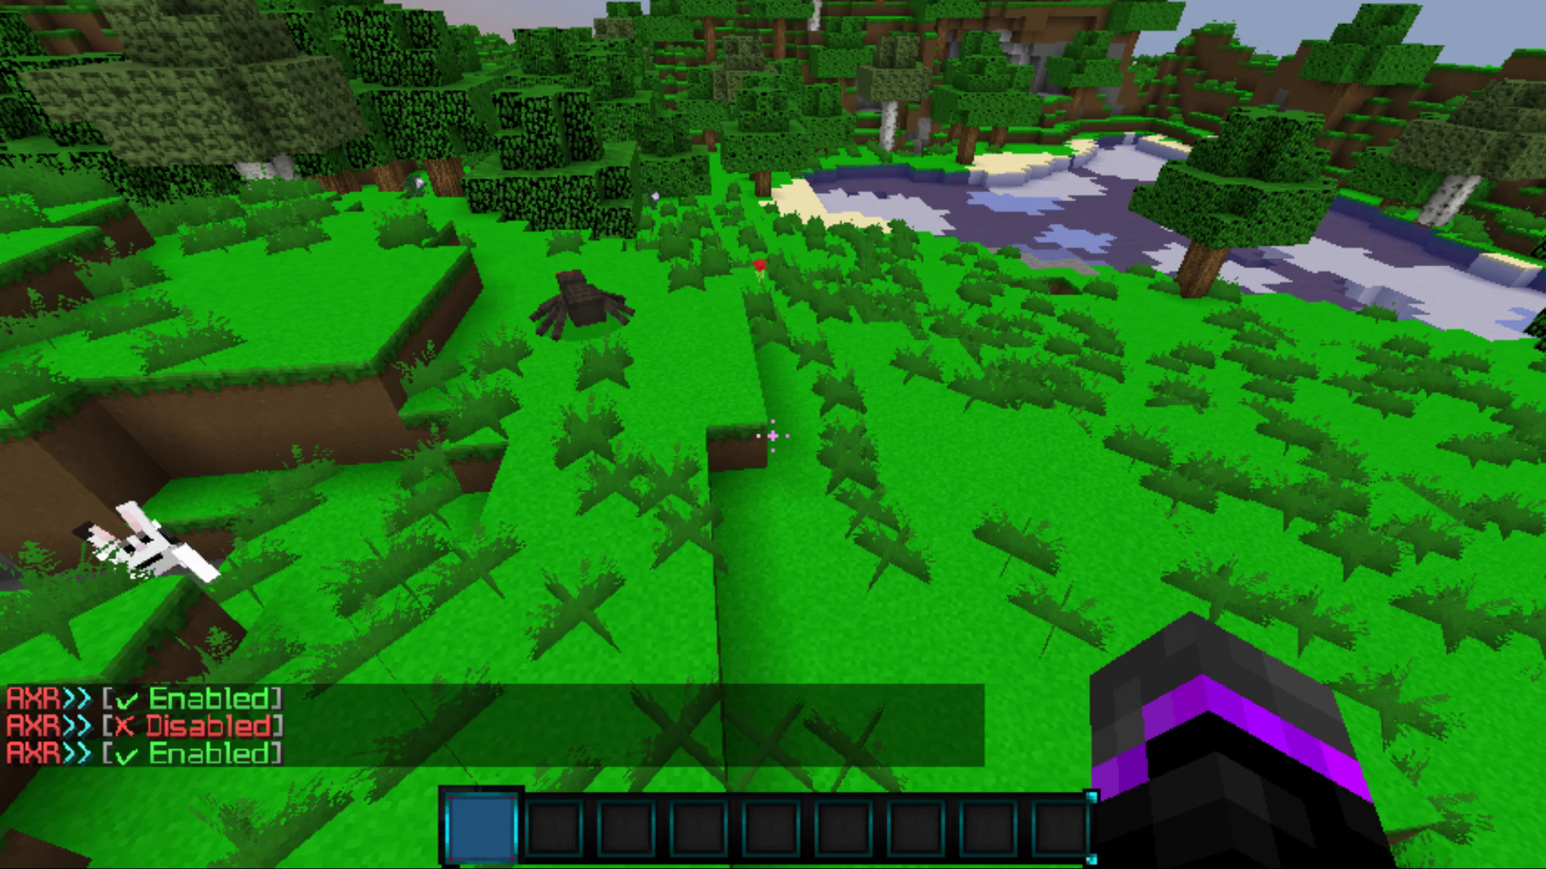
Clear the player's ore count with /axr orecount clear followed by the player's username
key(t)
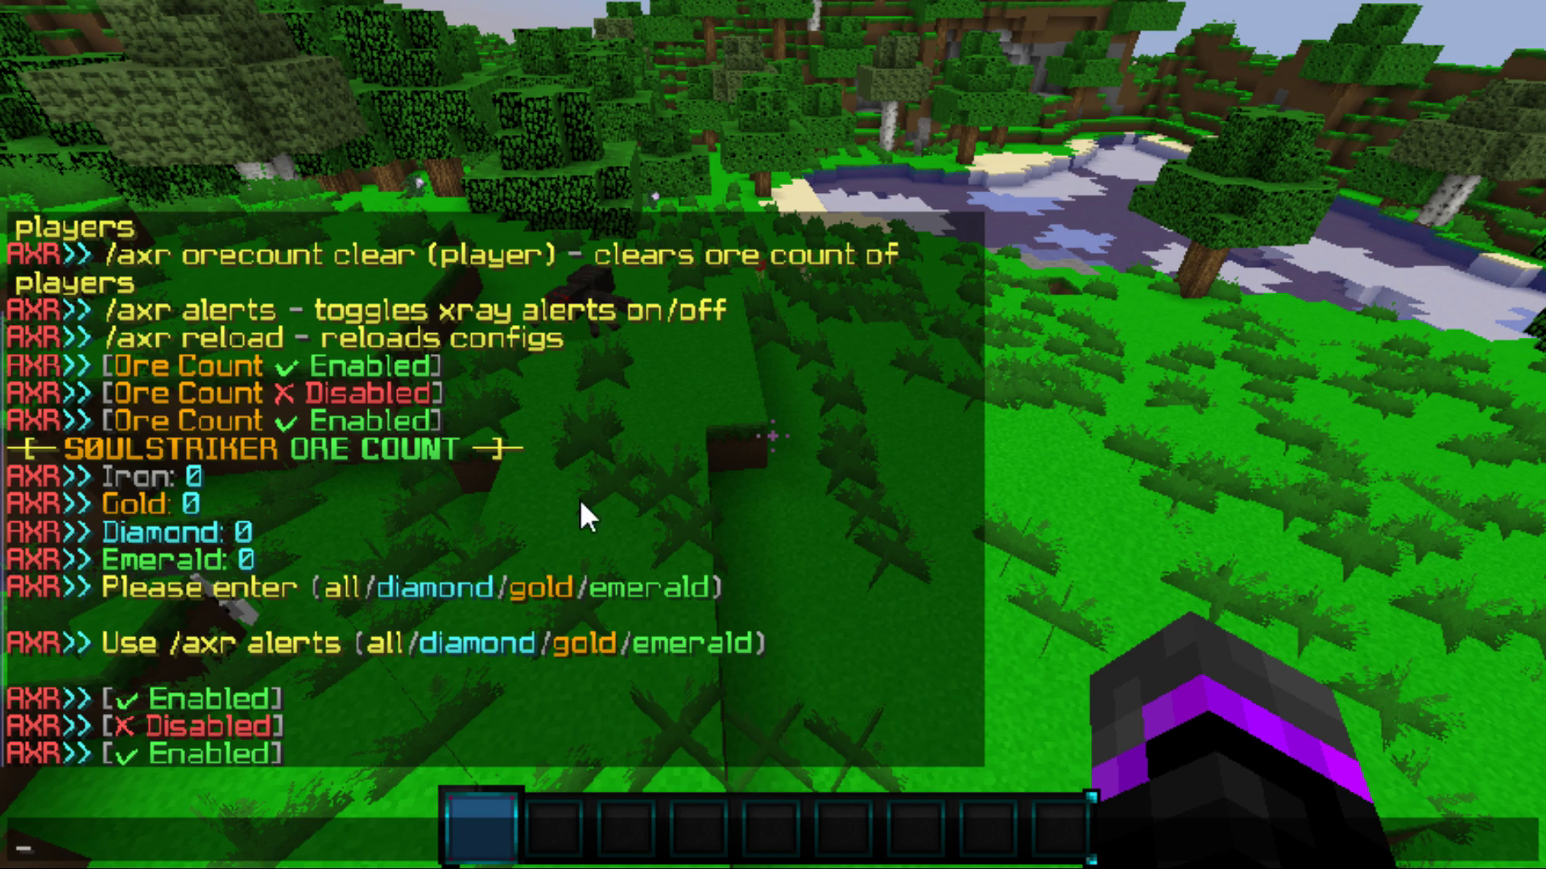
scroll(515, 460, up, 1)
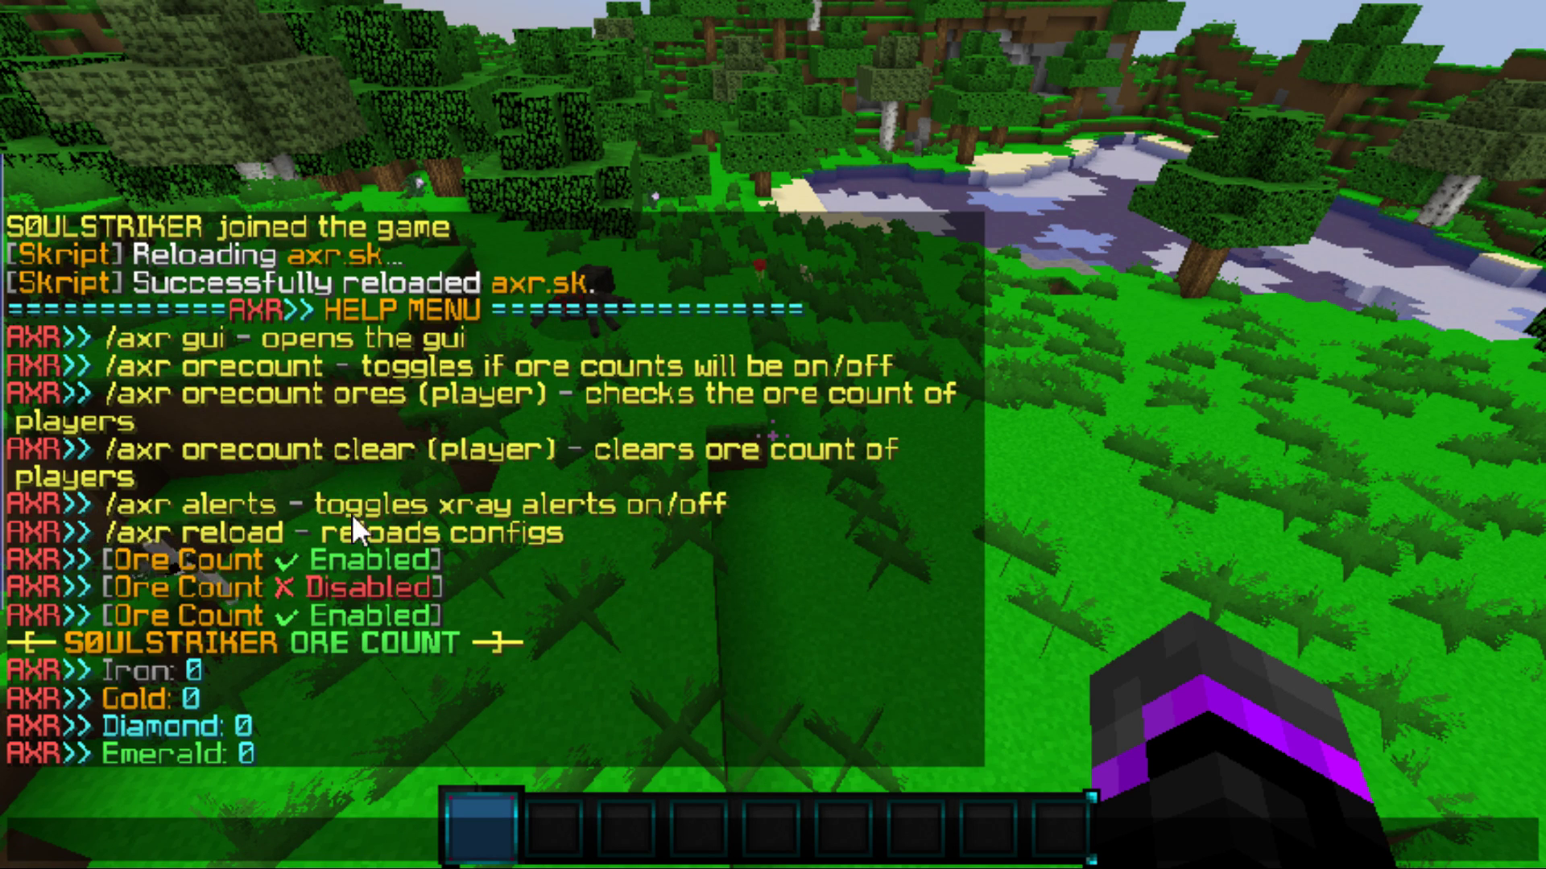
text(/ax)
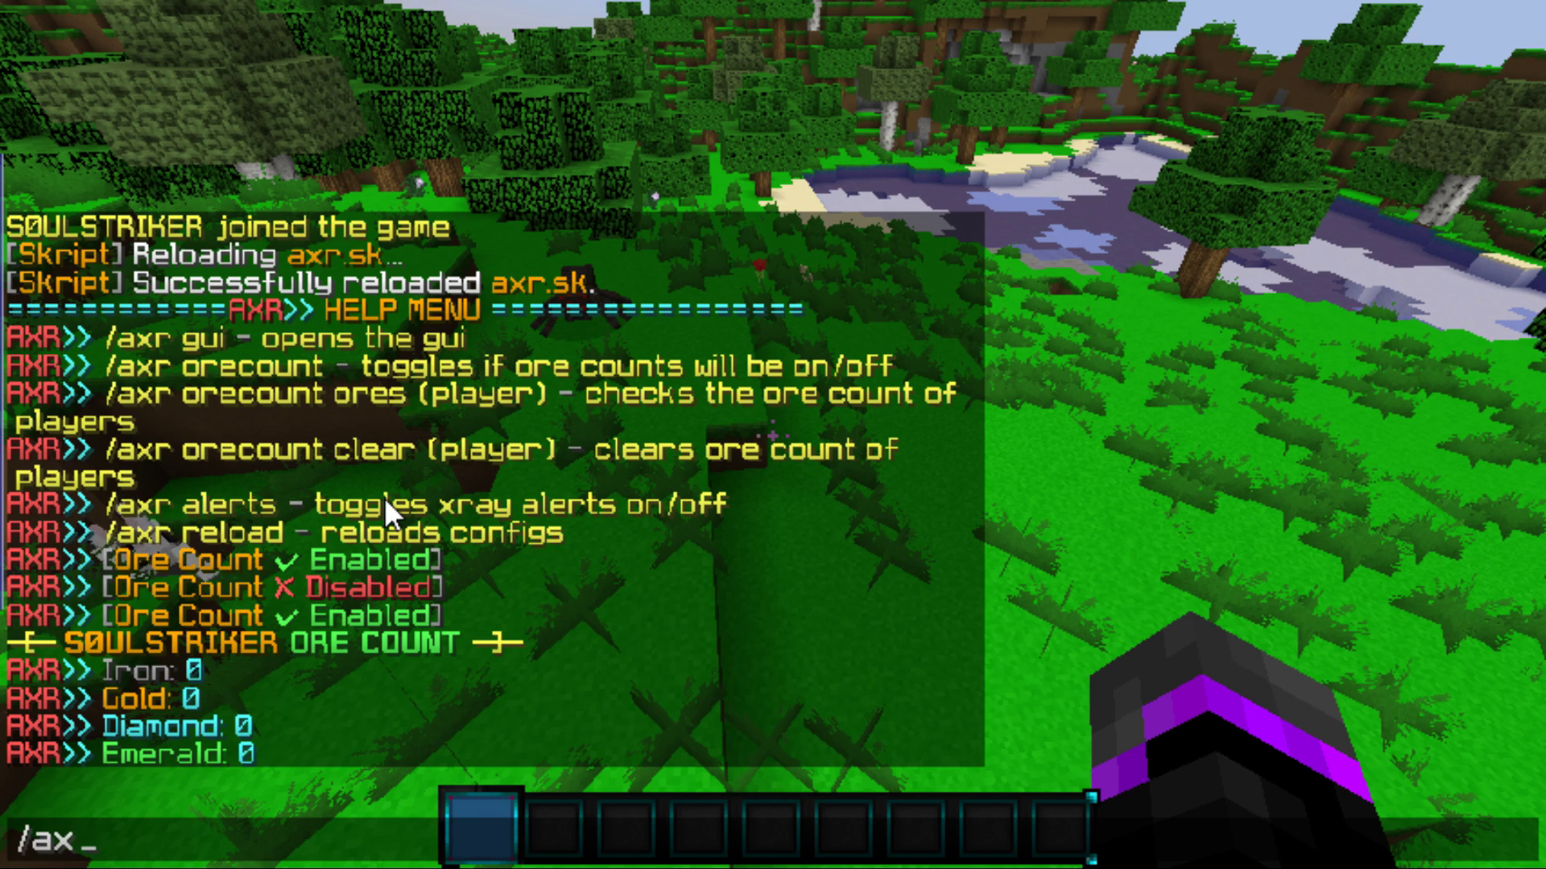
text(r orecount clear)
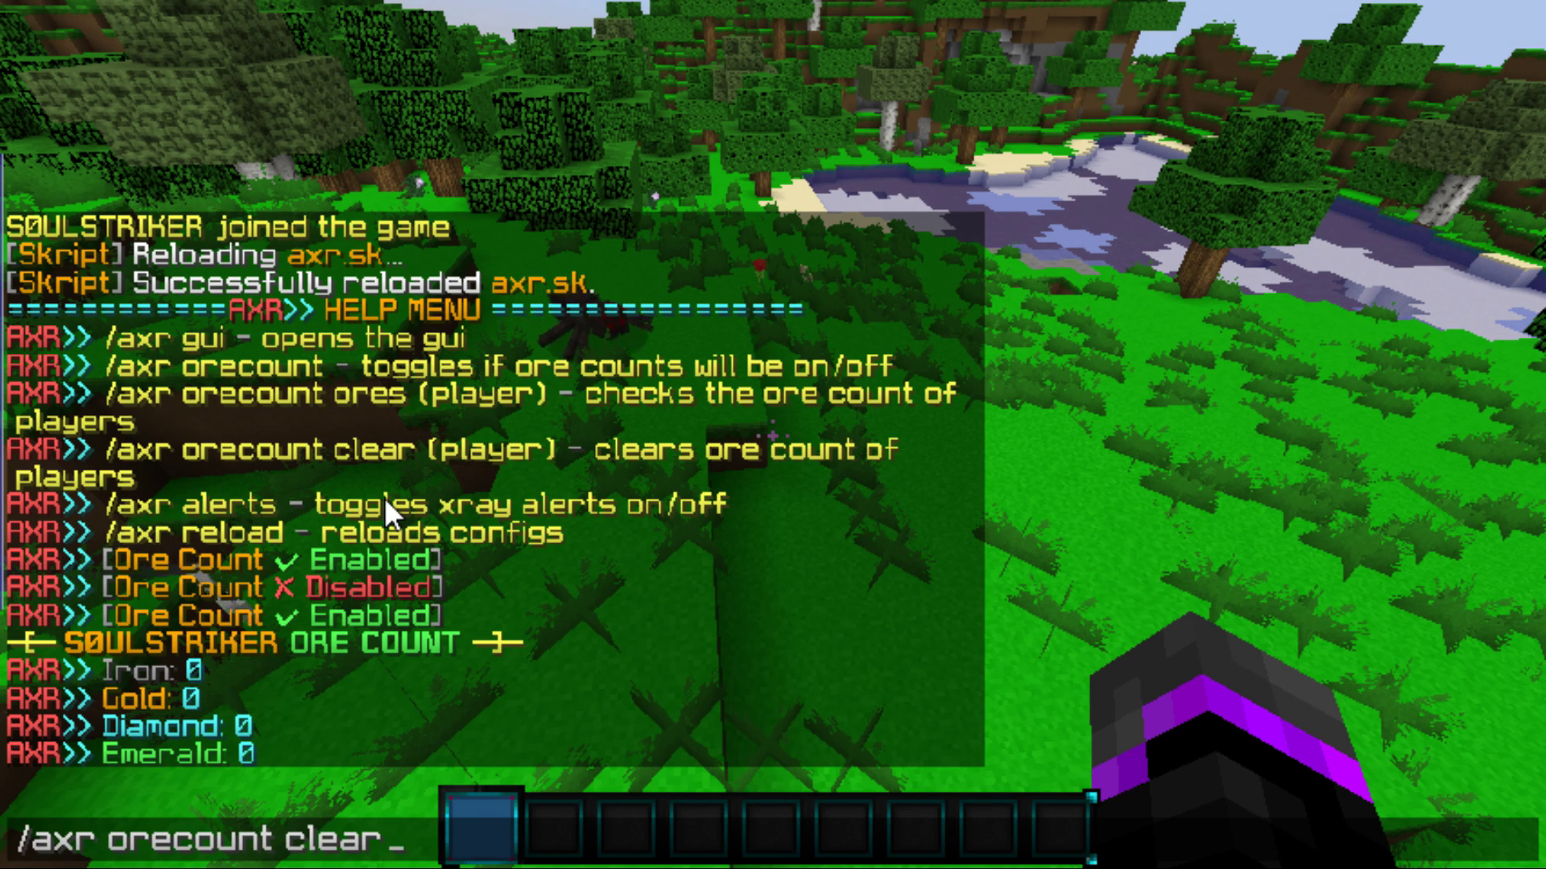
key(Tab)
key(Return)
key(t)
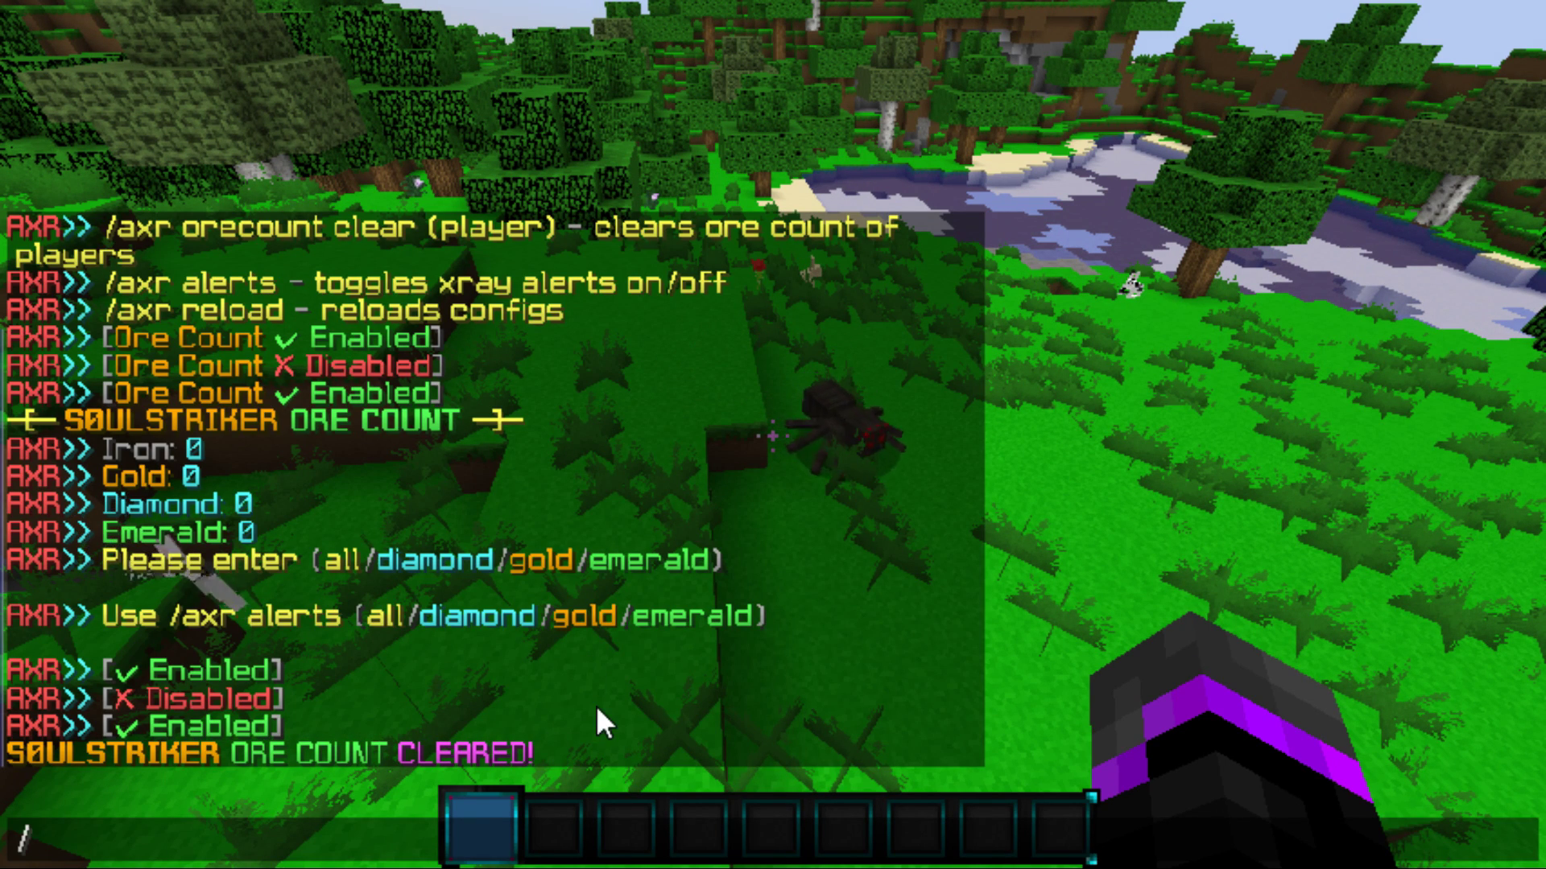
text(/)
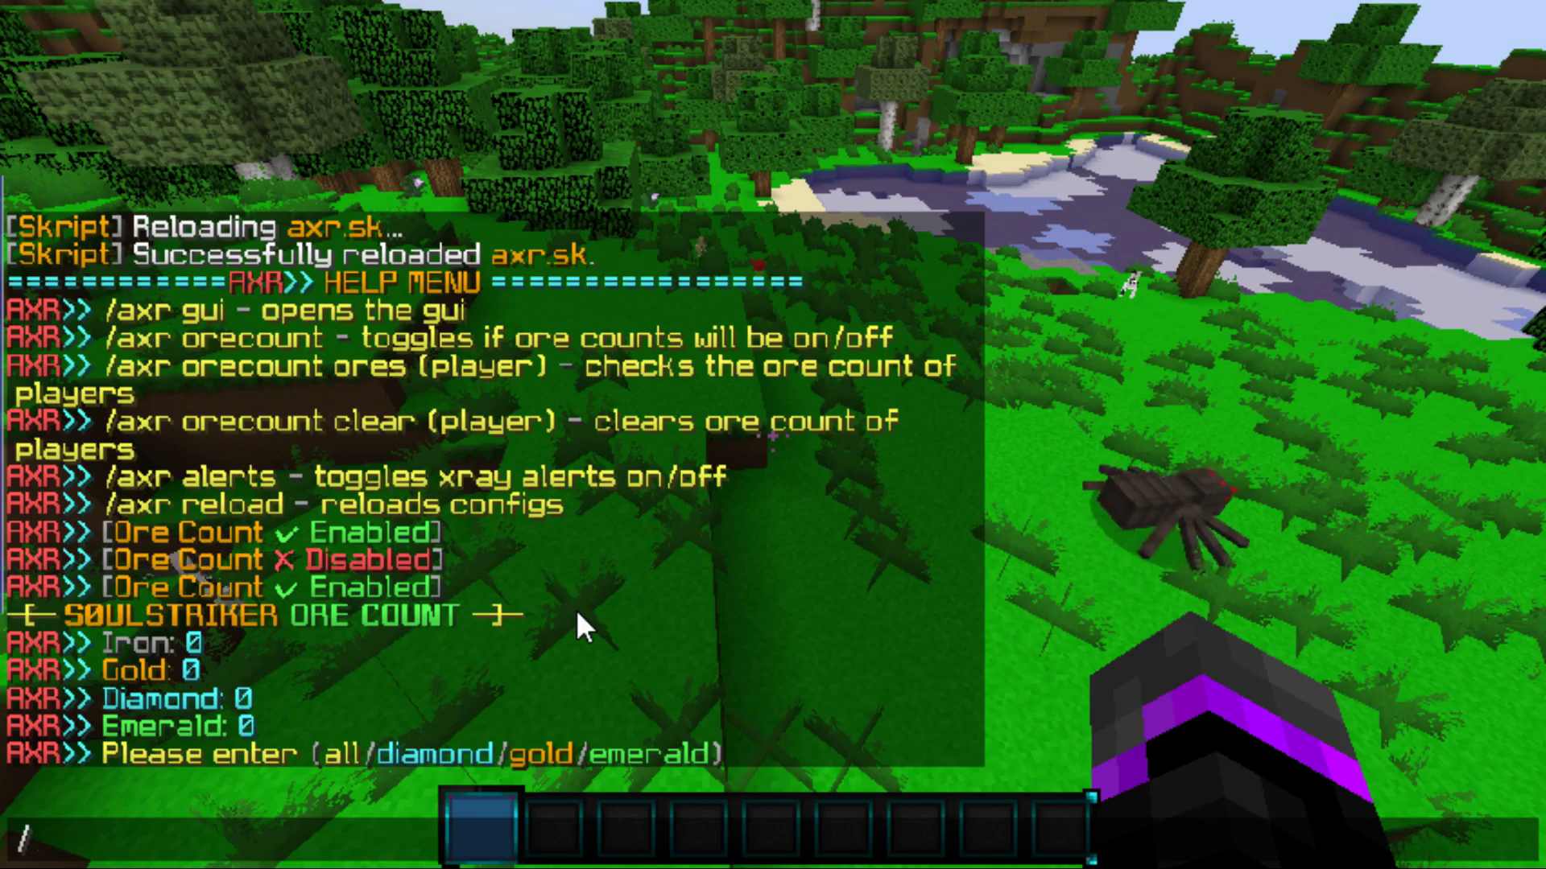
key(Escape)
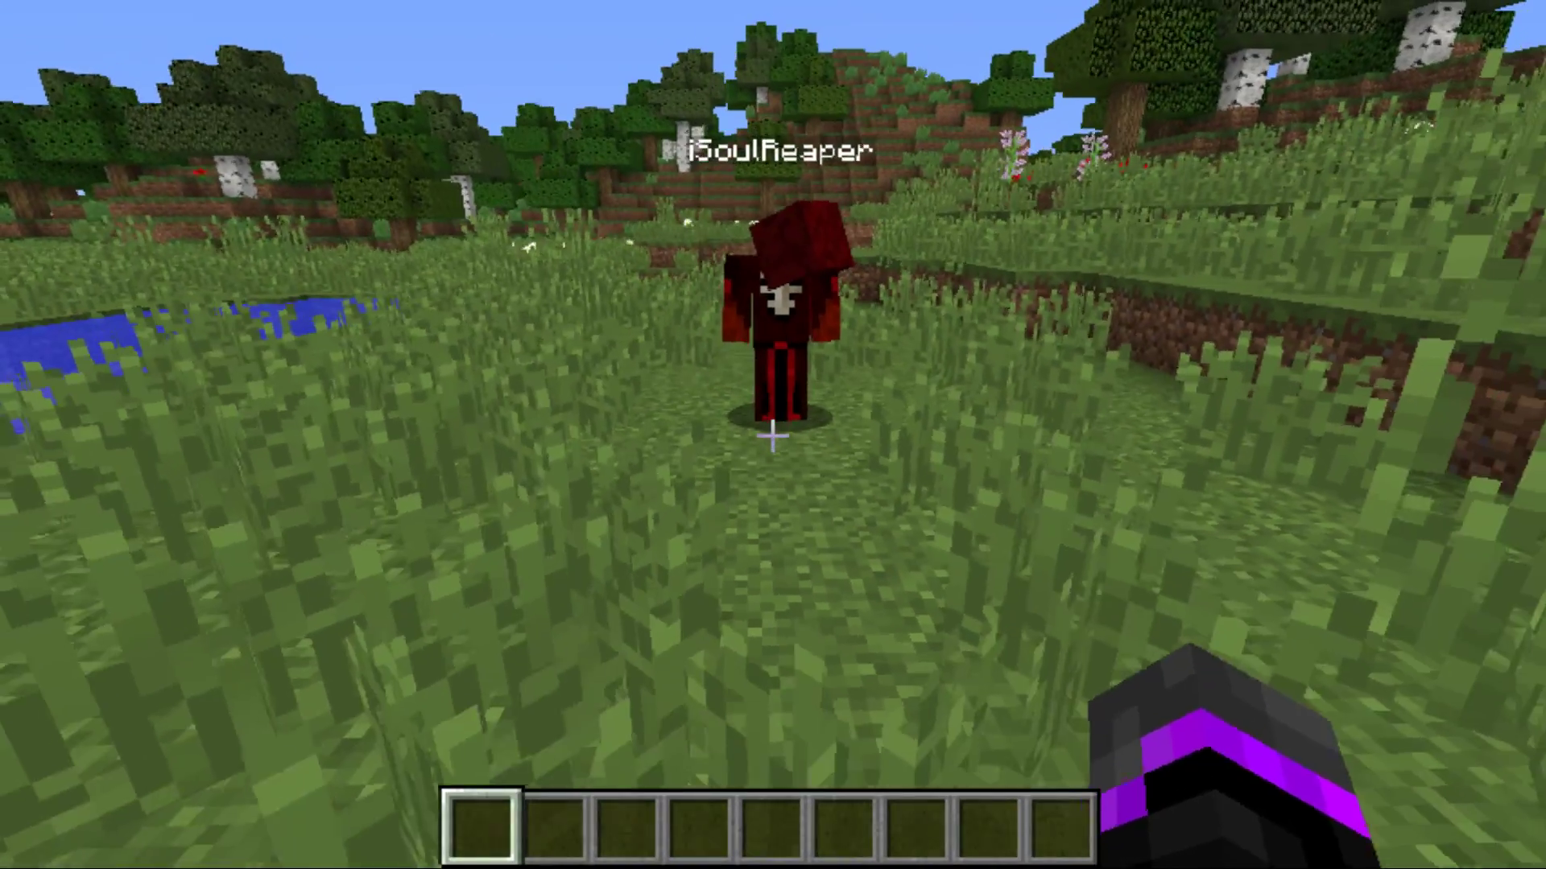
key(F3)
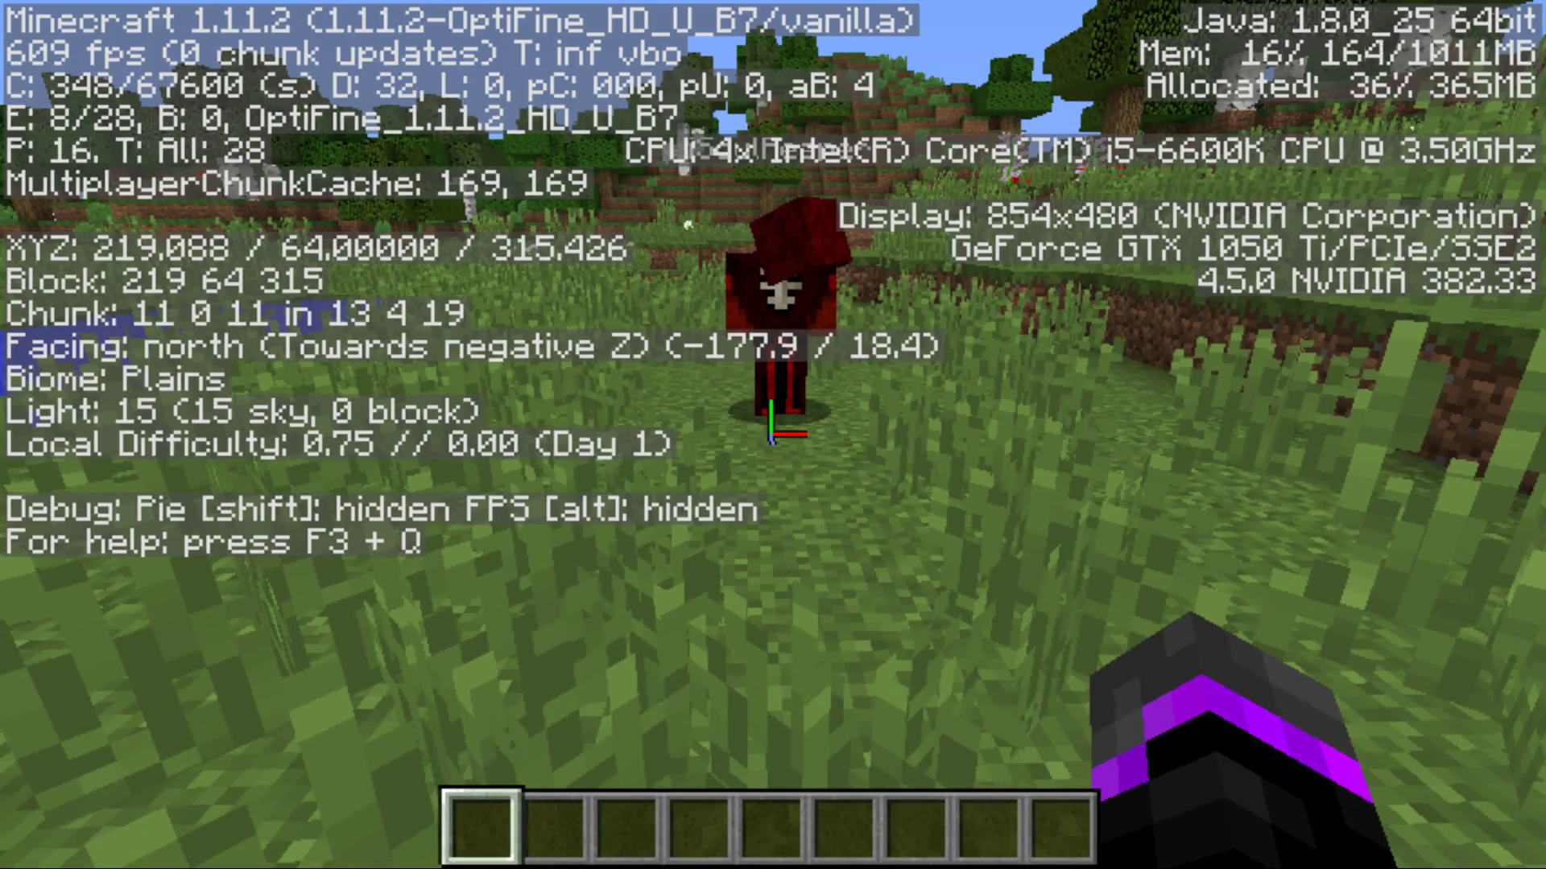
key(F3)
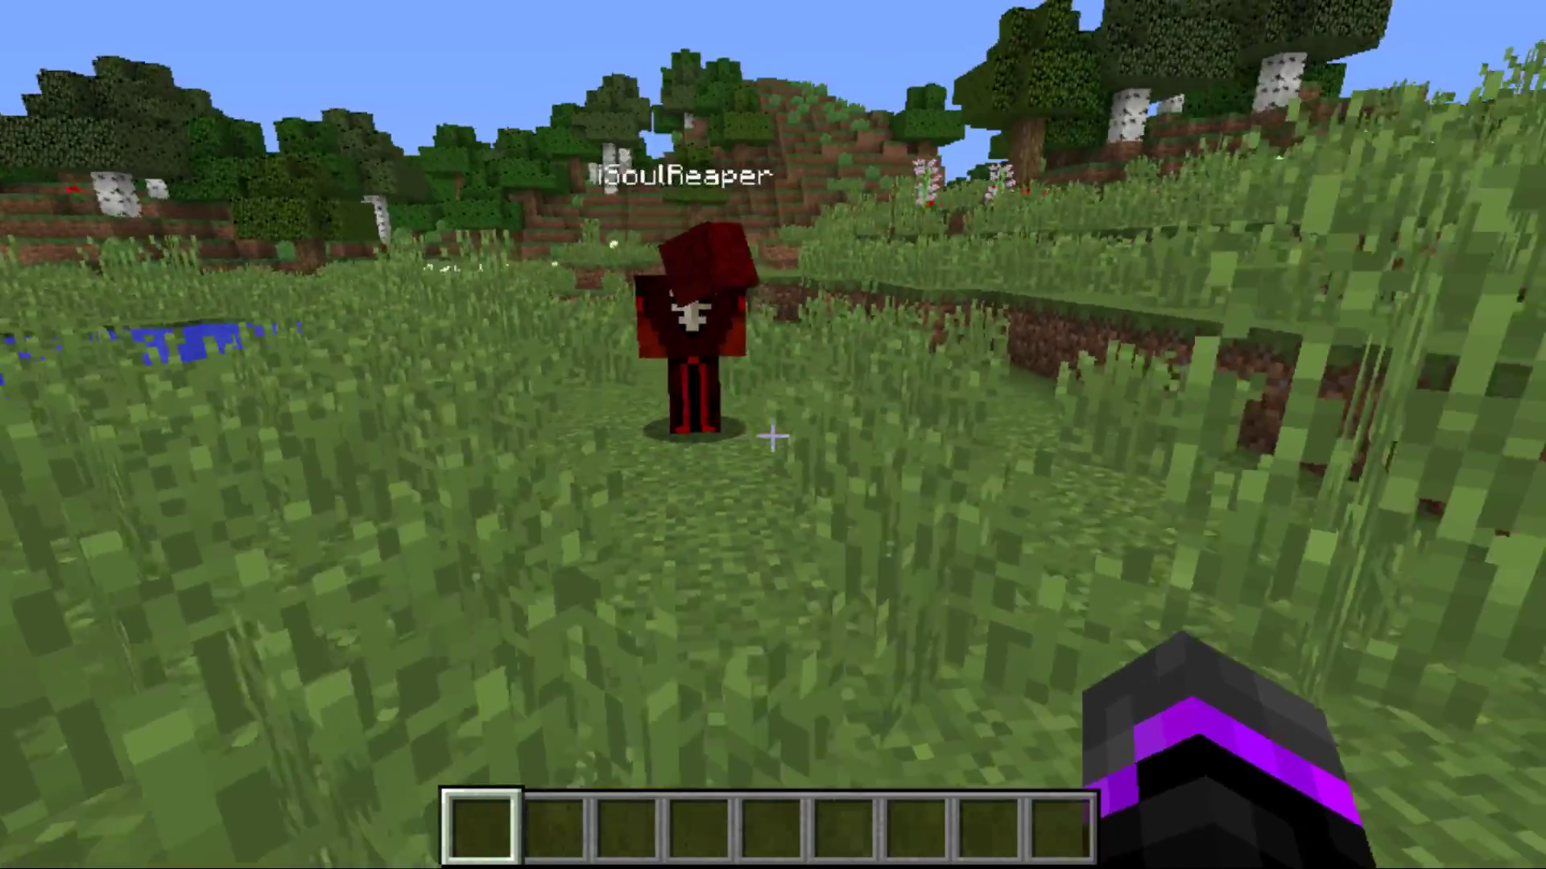
key(w)
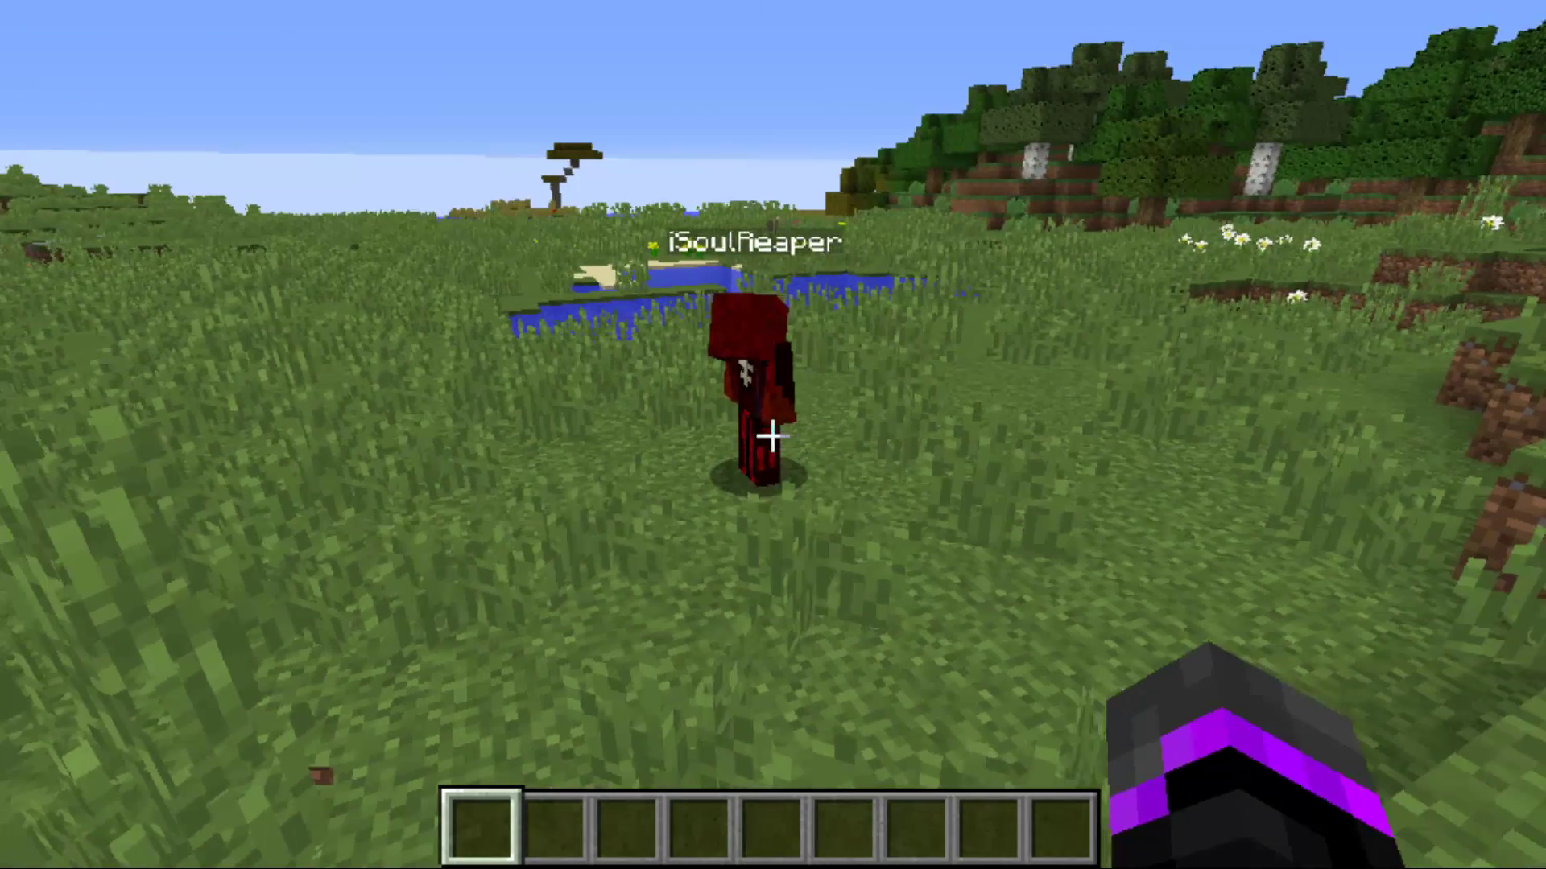
List the Anti Xray commands with /axr help, and open the ore menu with /axr gui
key(slash)
text(axr help)
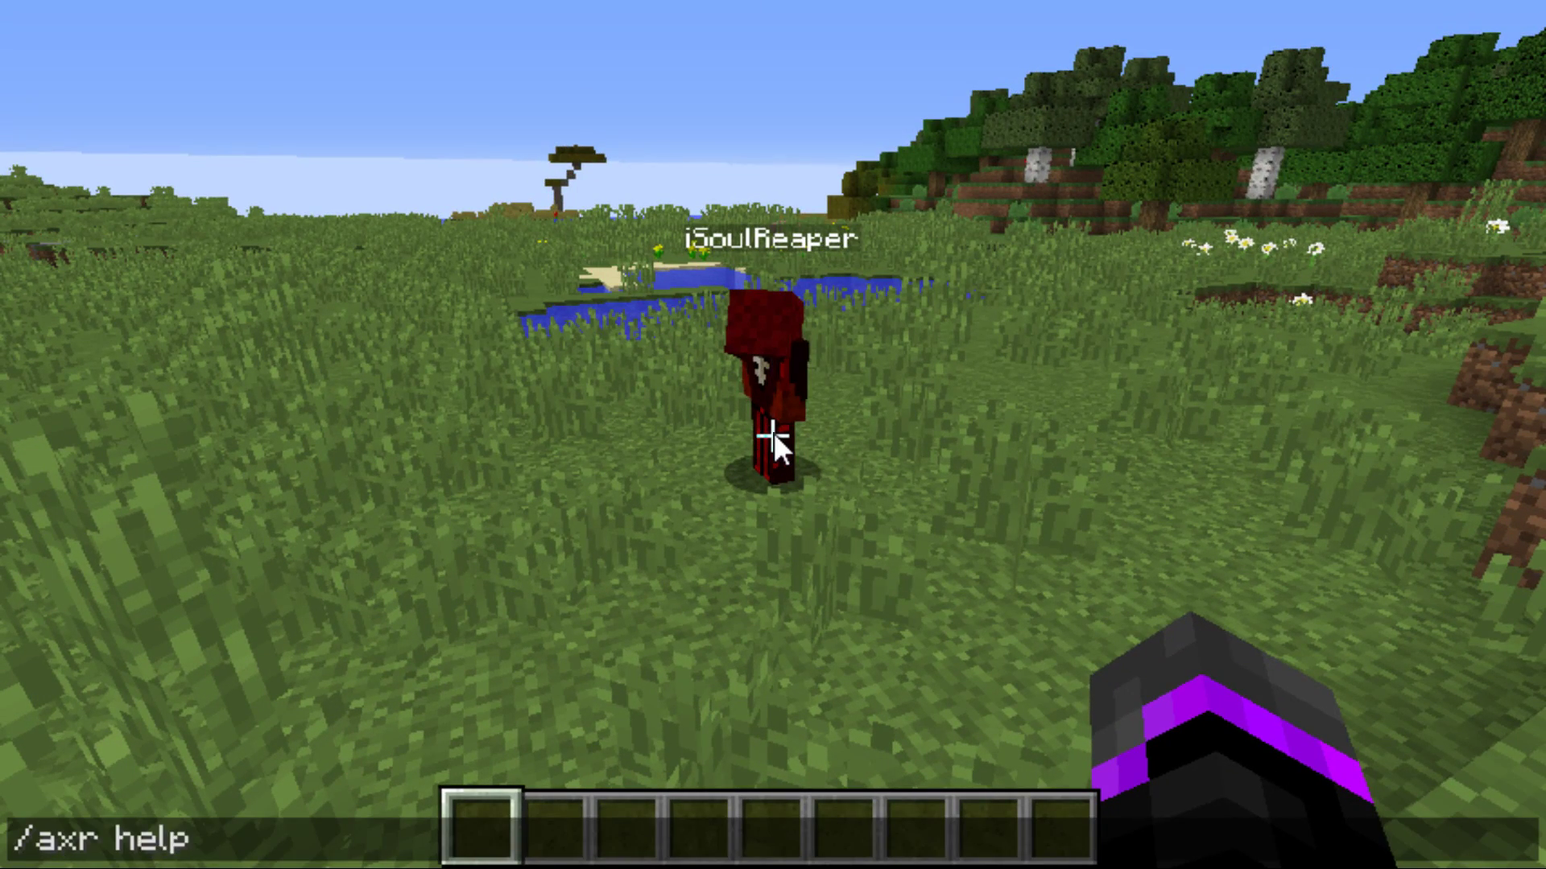
key(Return)
key(slash)
text(axr gui)
key(Return)
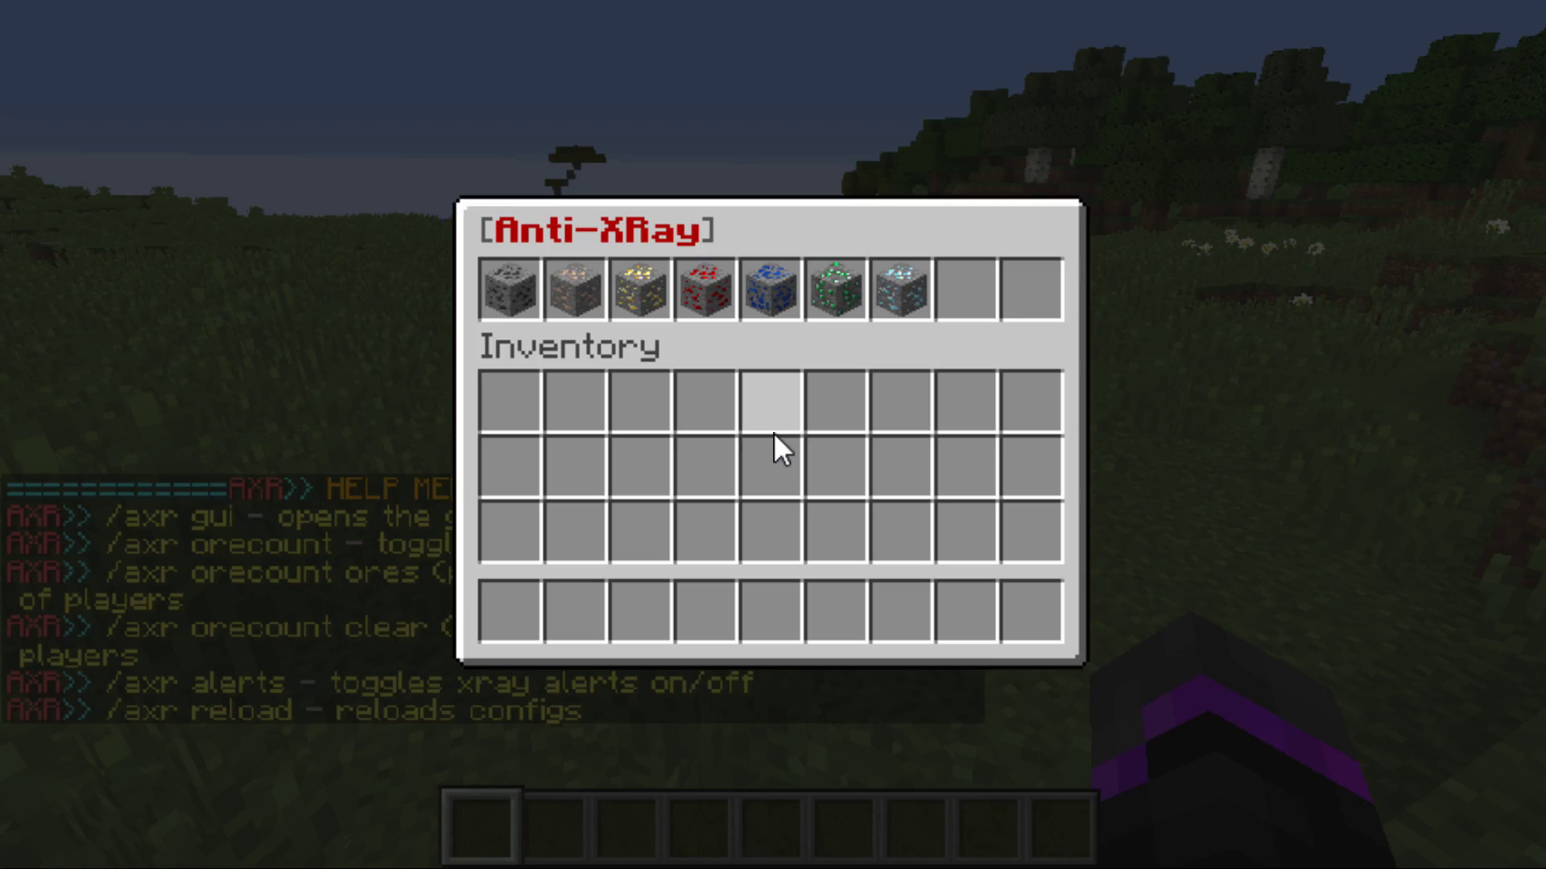
Reopen the ore menu with /axr gui, toggle the iron ore entry, and bring the menu up again to check the ore states
key(Escape)
key(t)
key(Up)
key(Return)
click(583, 280)
key(t)
key(Up)
key(Return)
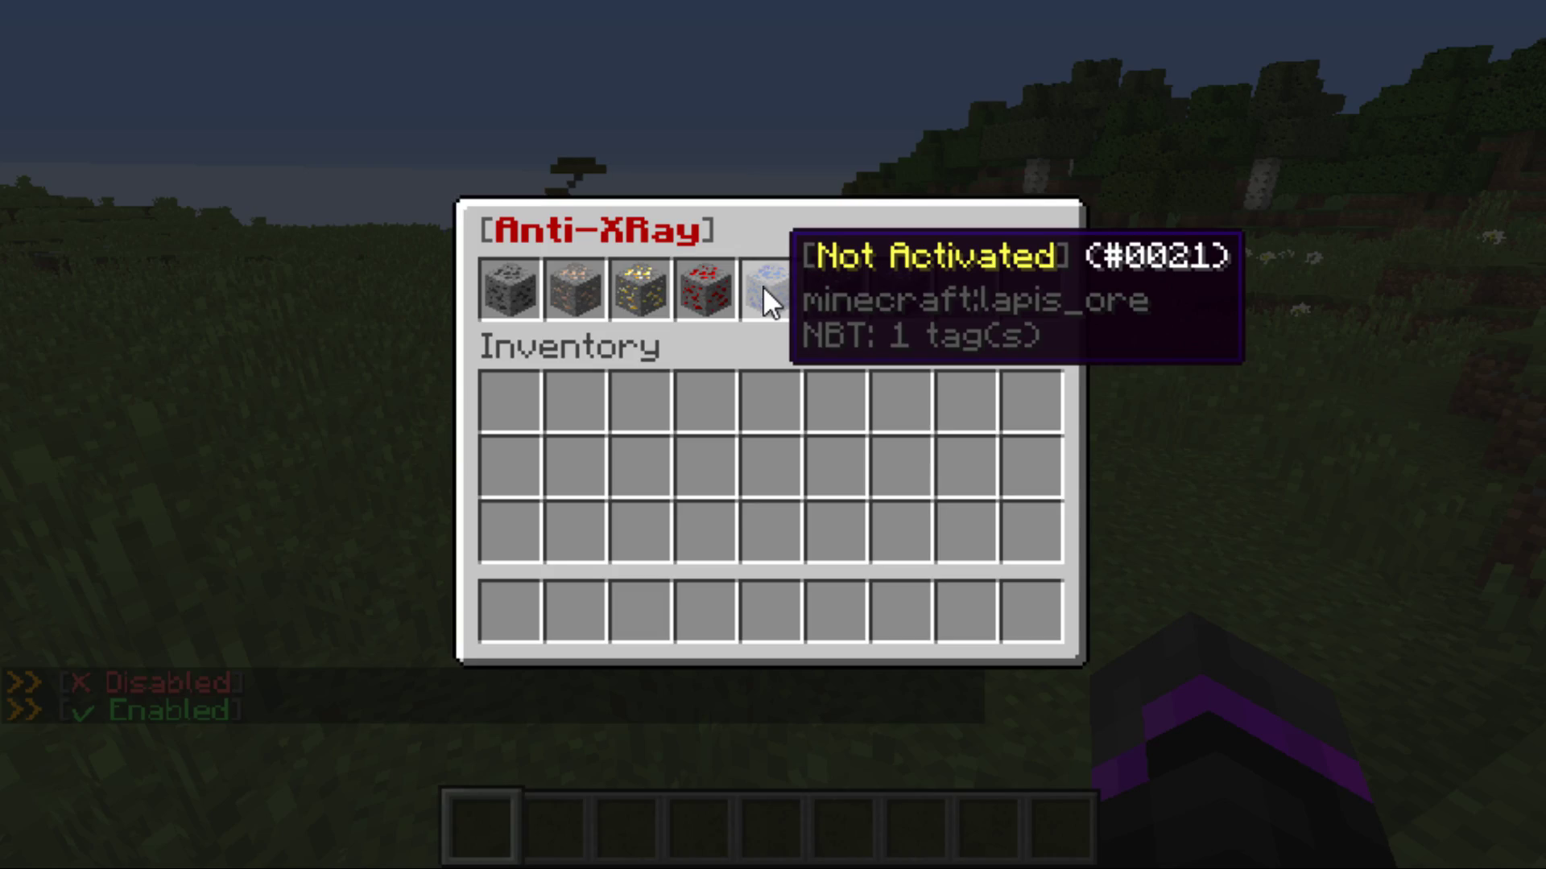
key(Escape)
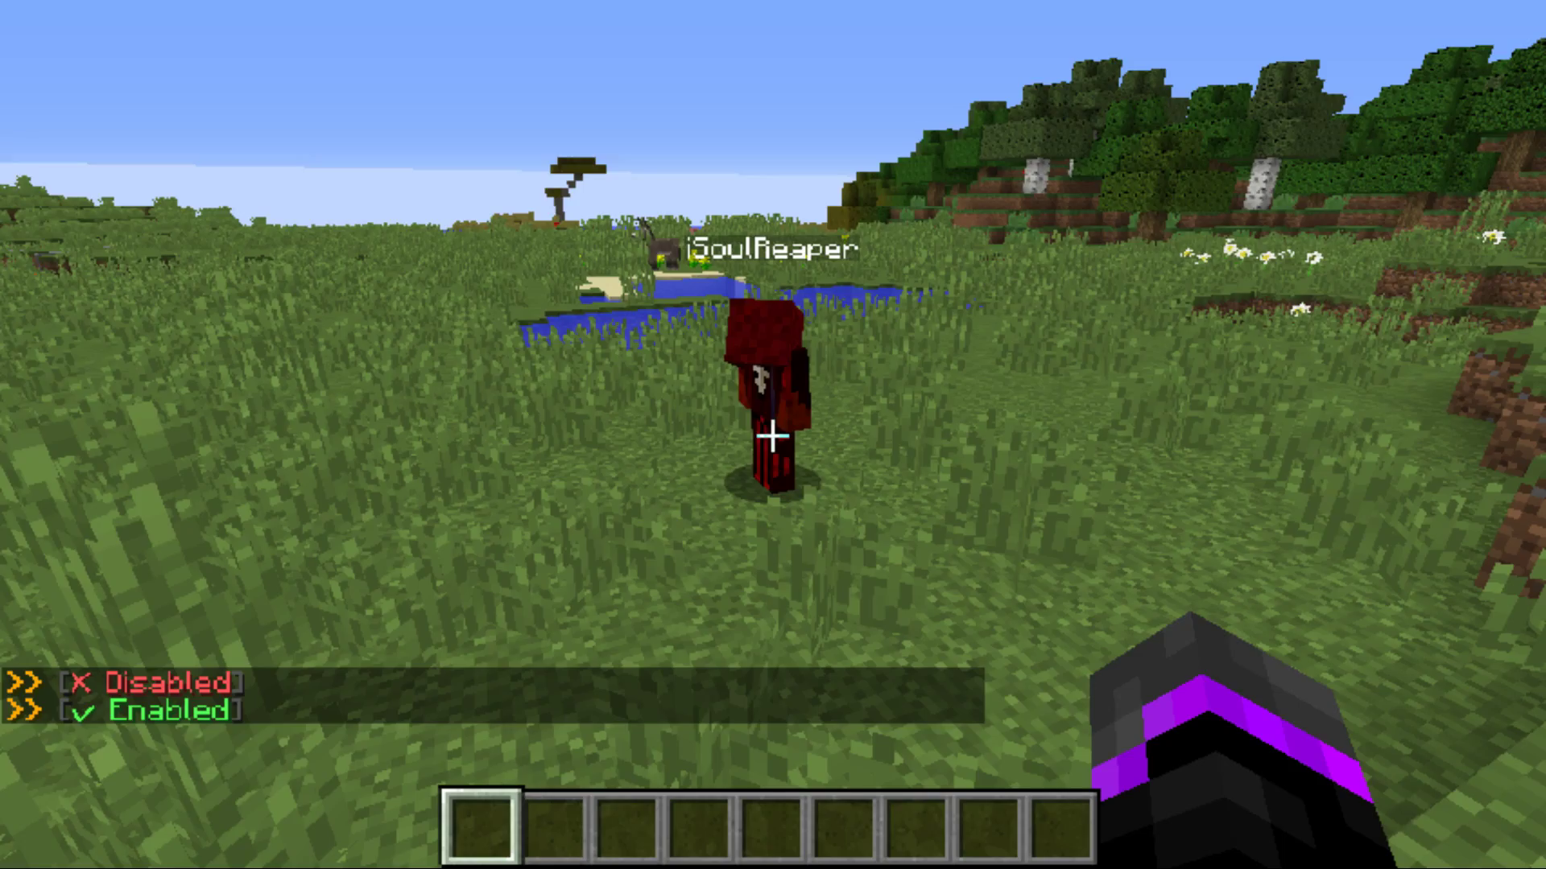
key(s)
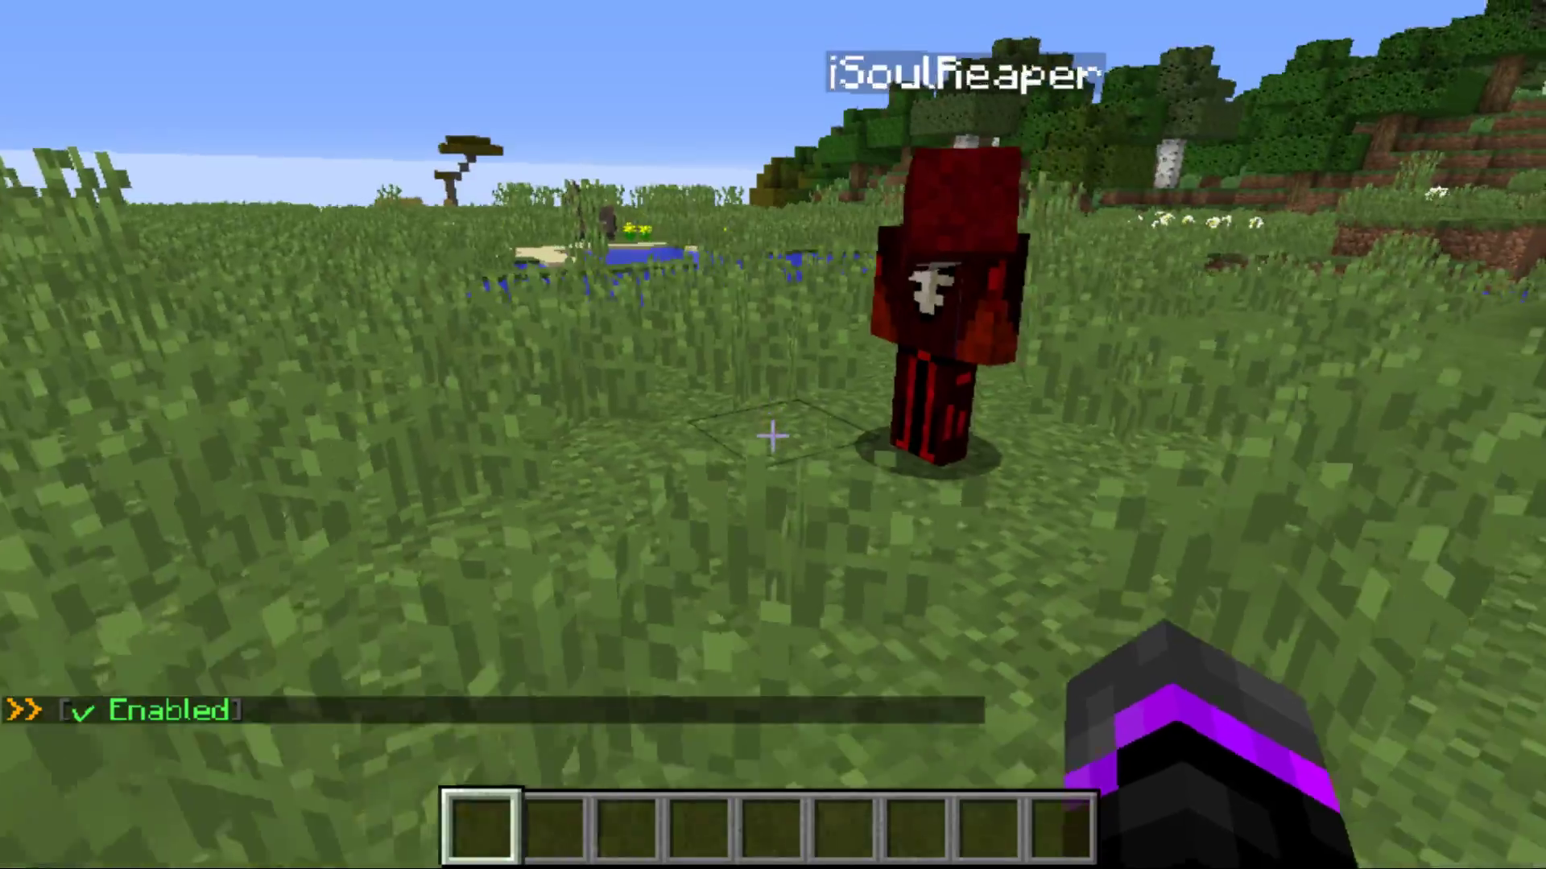
key(w)
key(s)
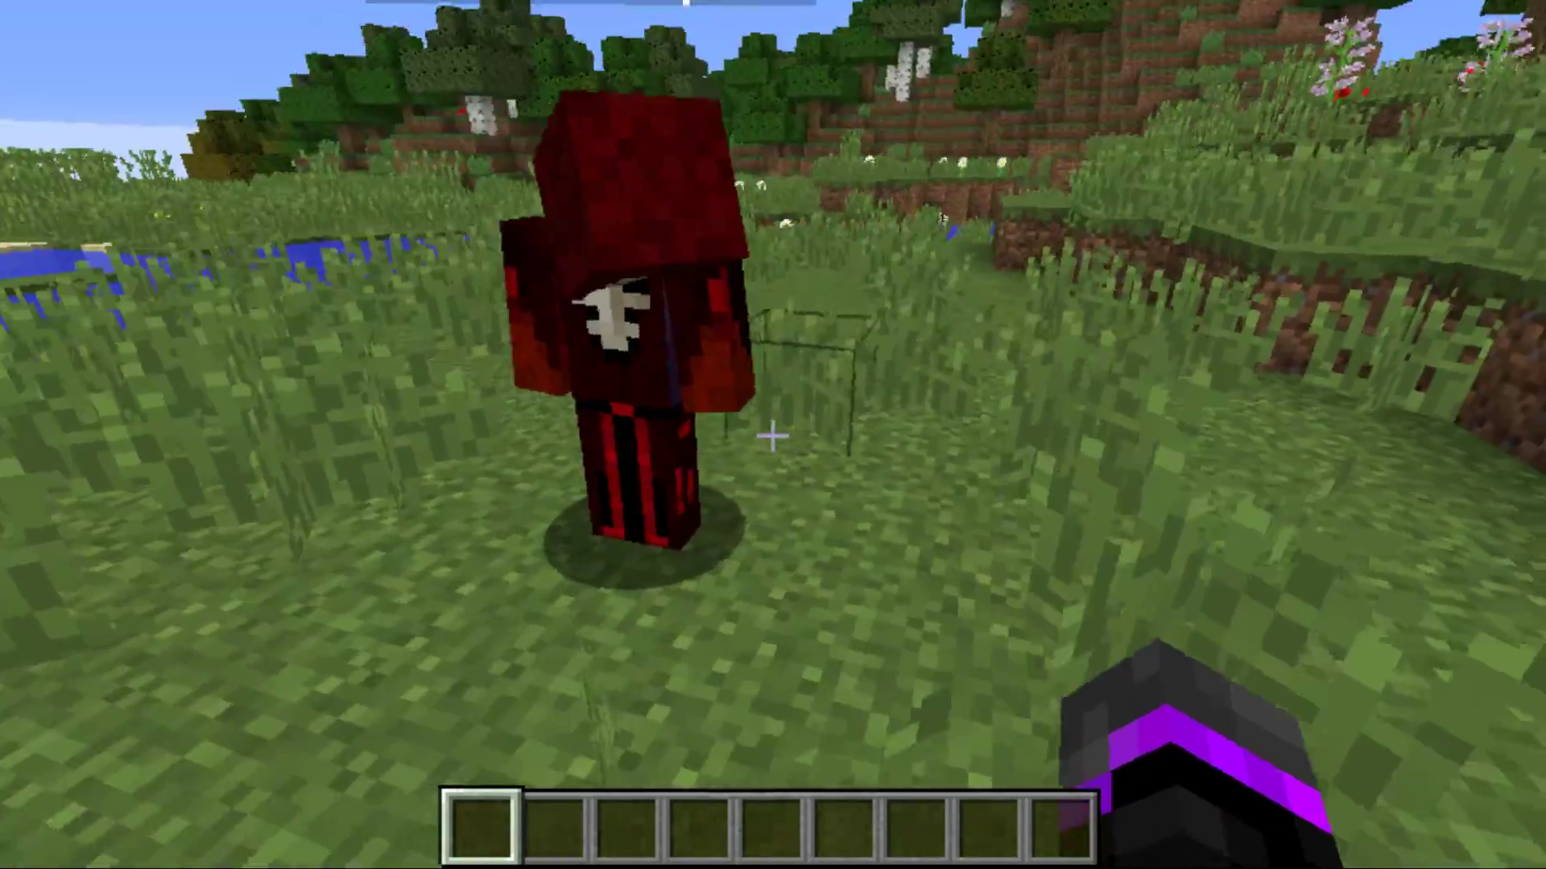
key(t)
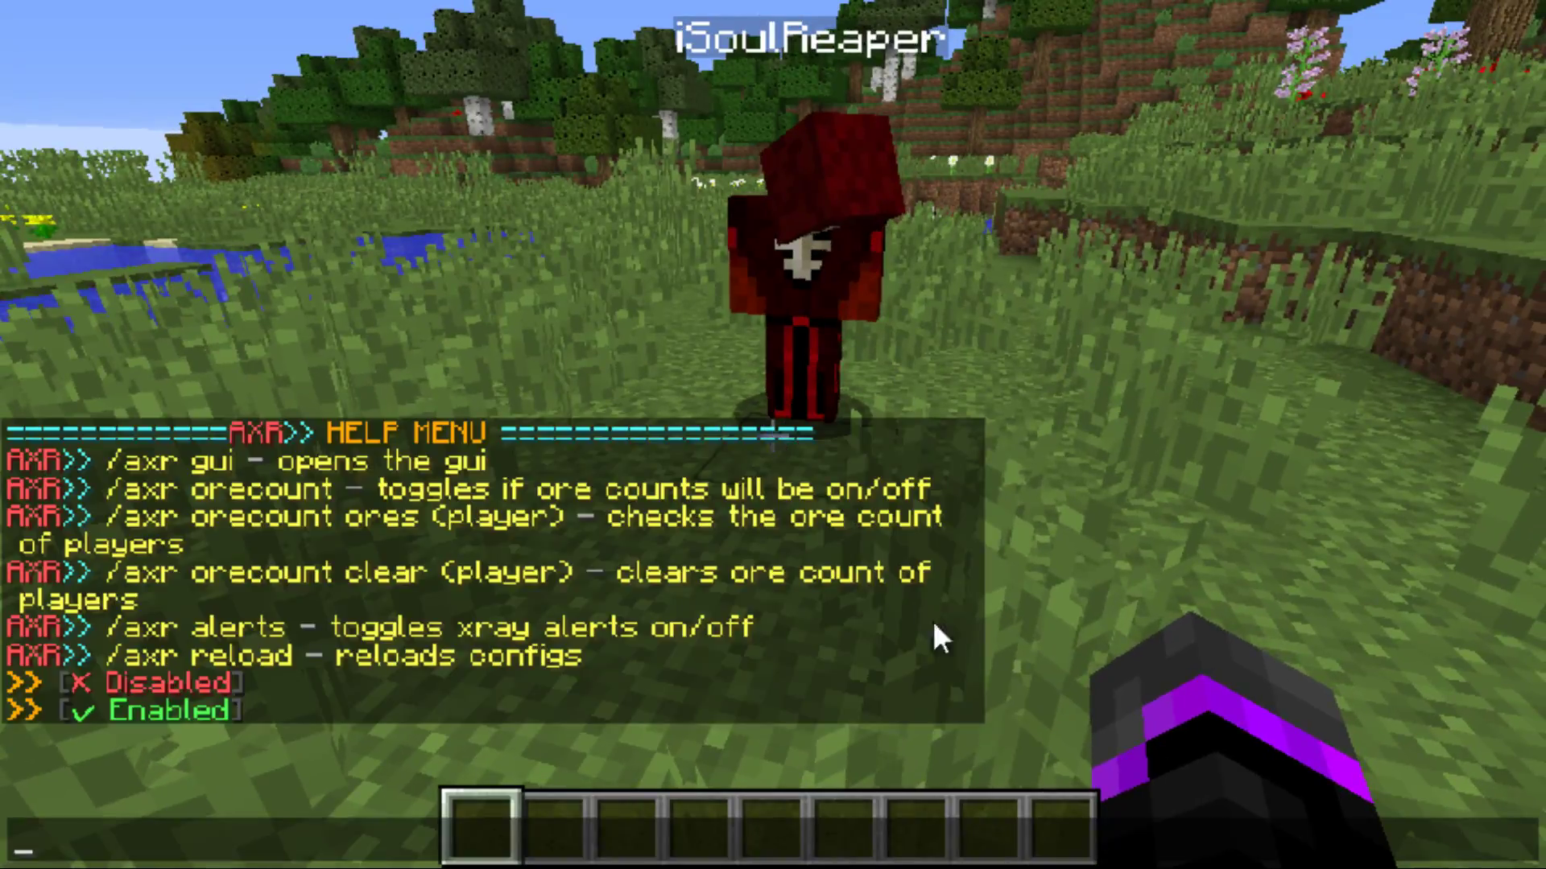
key(Escape)
Go over to the pond, copy a dirt block into the fourth hotbar slot, and return to the other player
key(4)
key(w)
key(space)
key(space)
key(w)
key(w)
key(w)
key(space)
key(w)
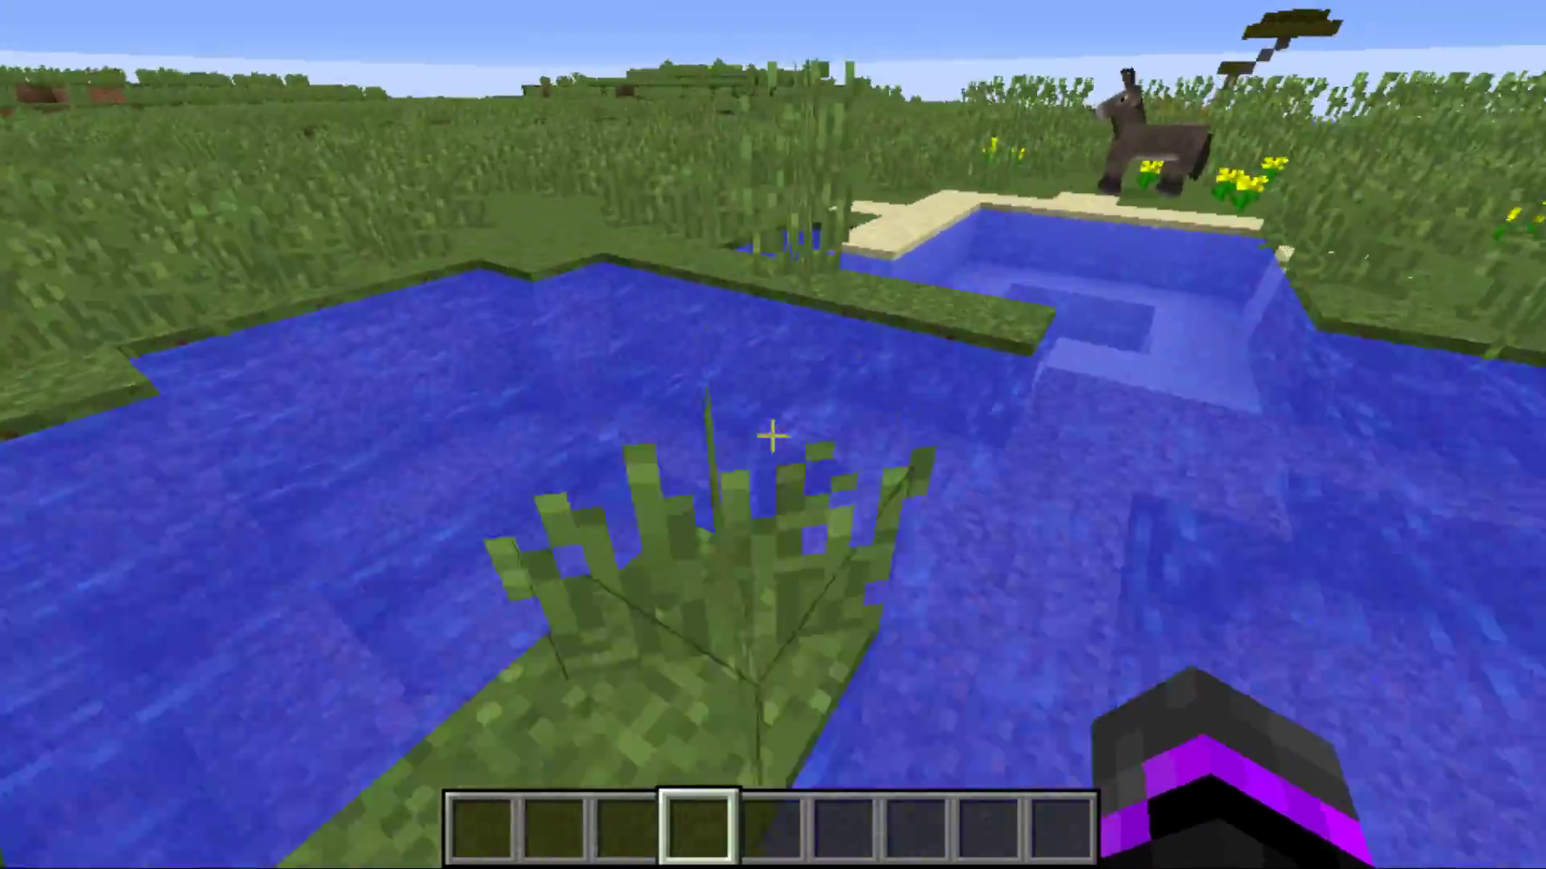
key(w)
middle_click(773, 435)
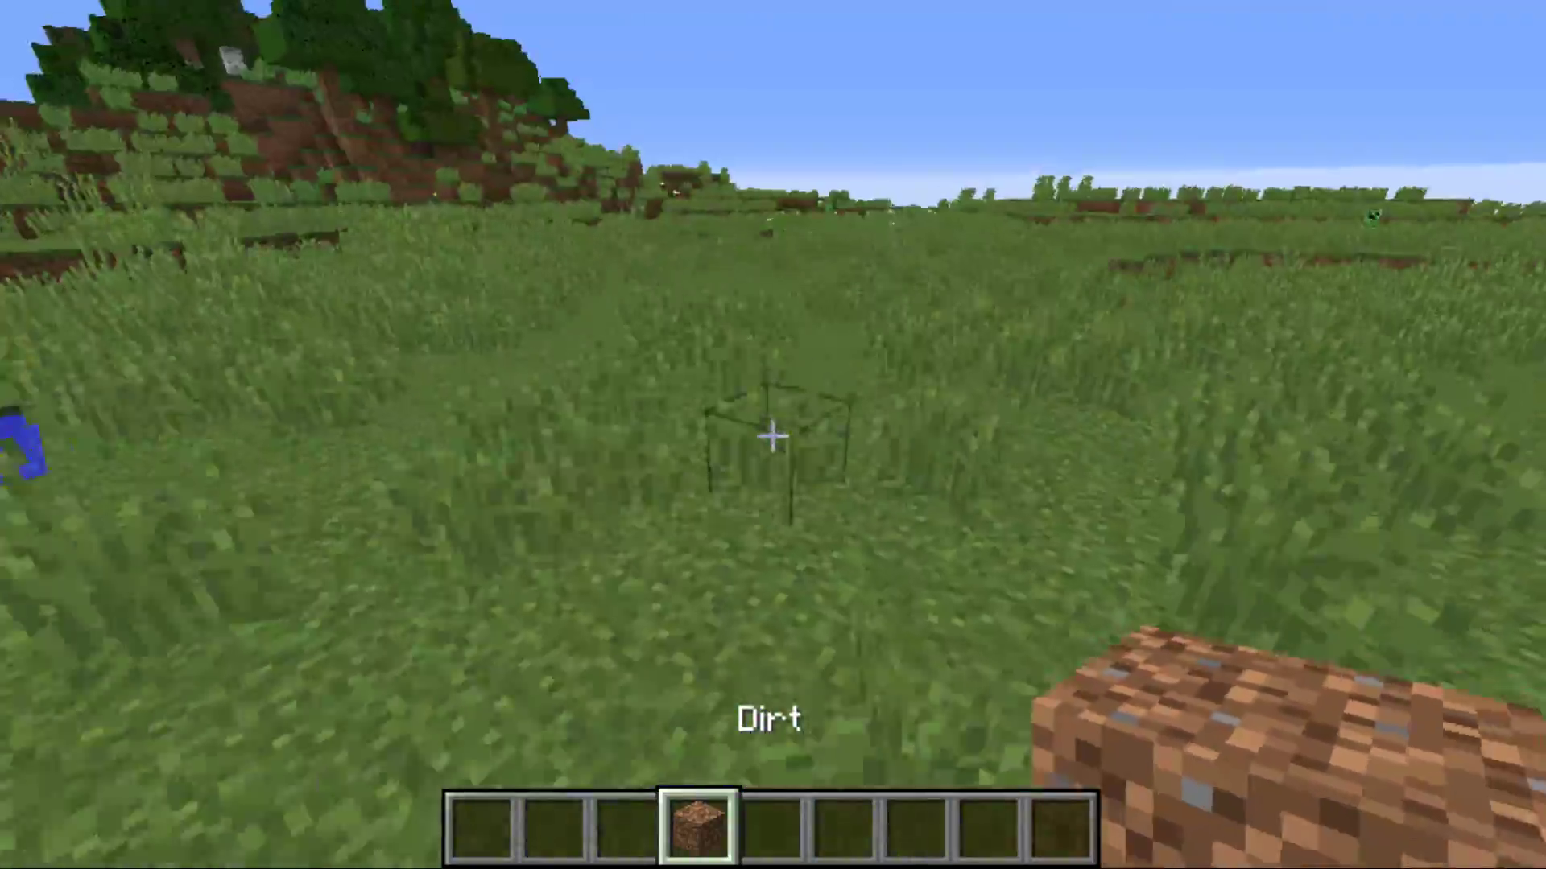
key(w)
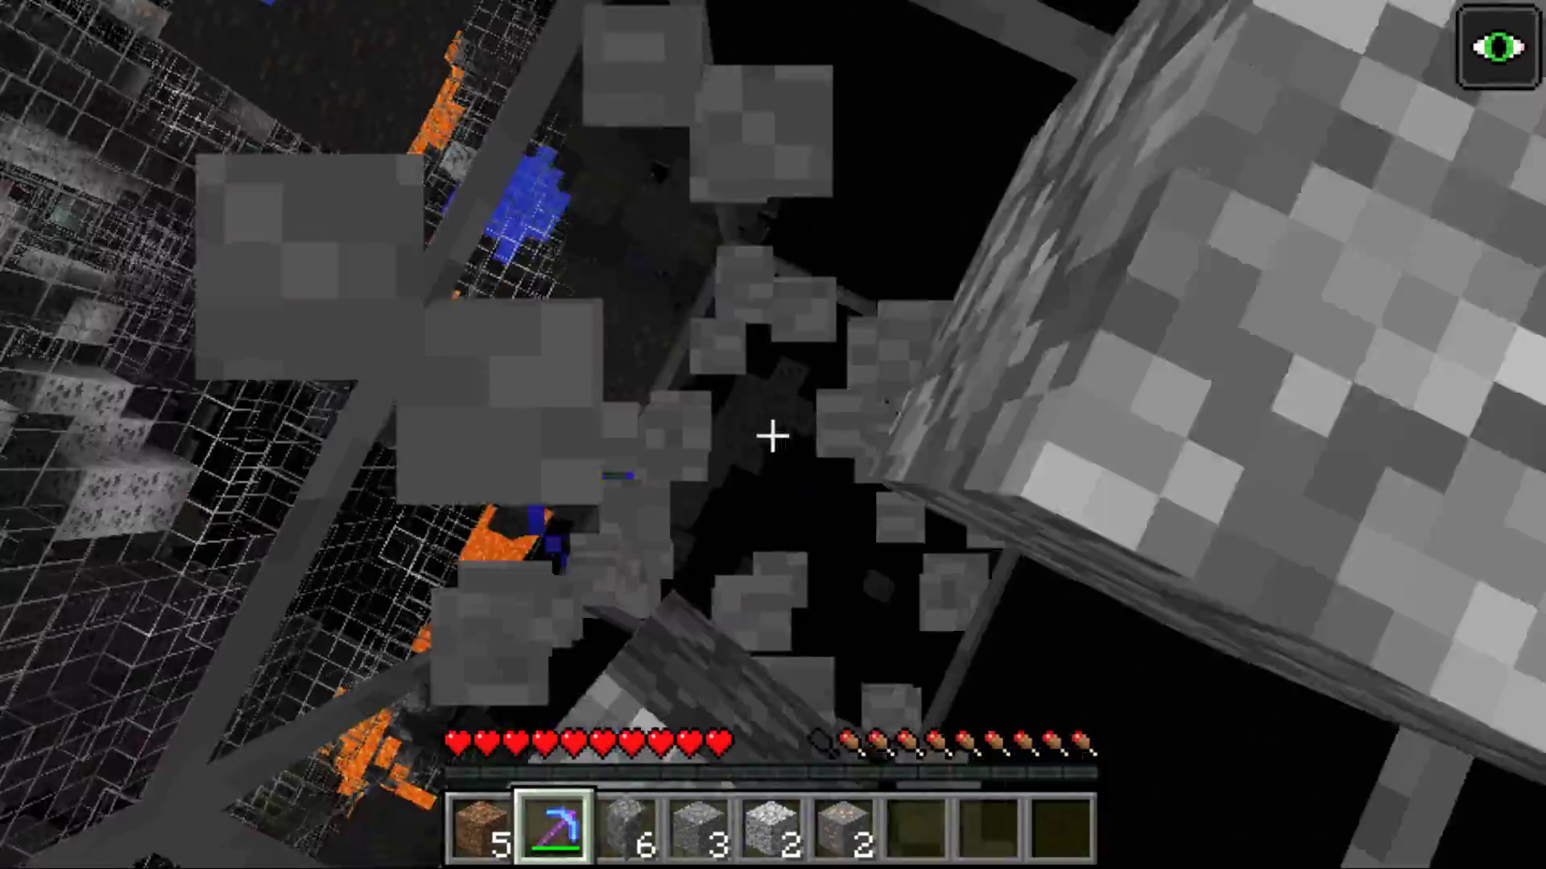
Mine underground with the diamond pickaxe in the x-ray view
drag(772, 436, 772, 436)
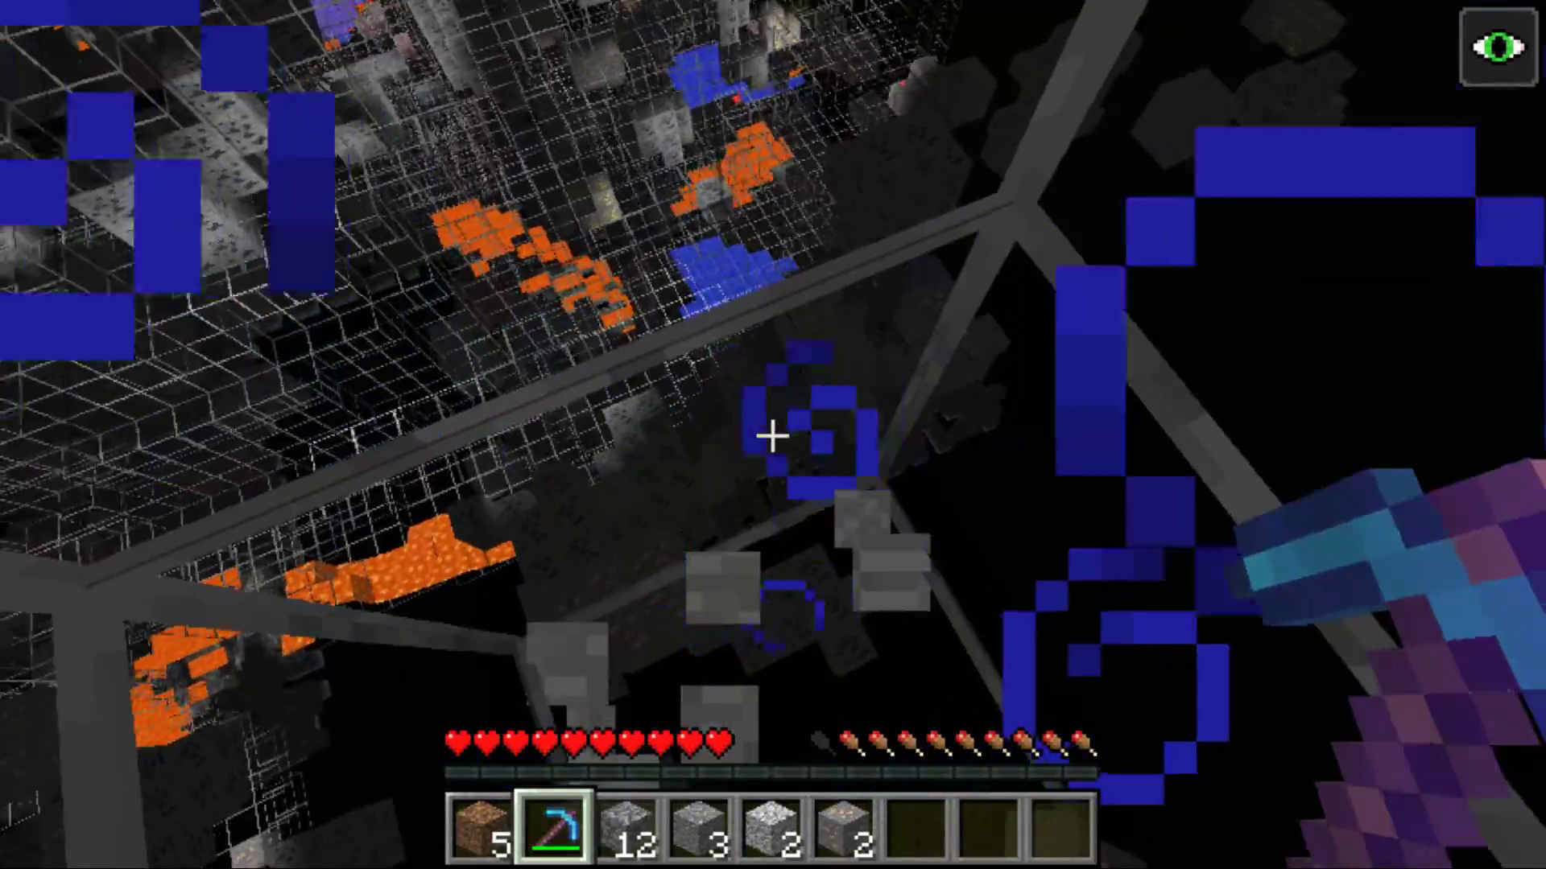